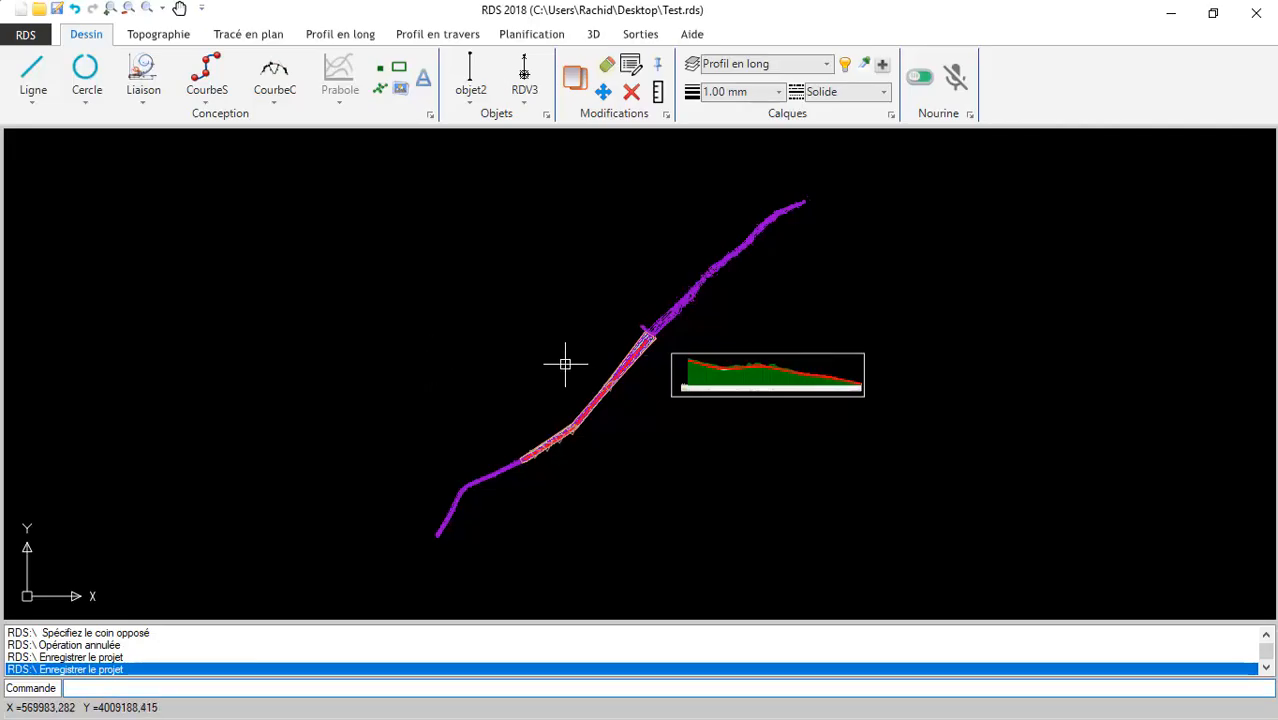
Create the cross-section list Profil en travers N°=1 based on Profil en long N°=1, keeping the default layers and display options
left_click(440, 36)
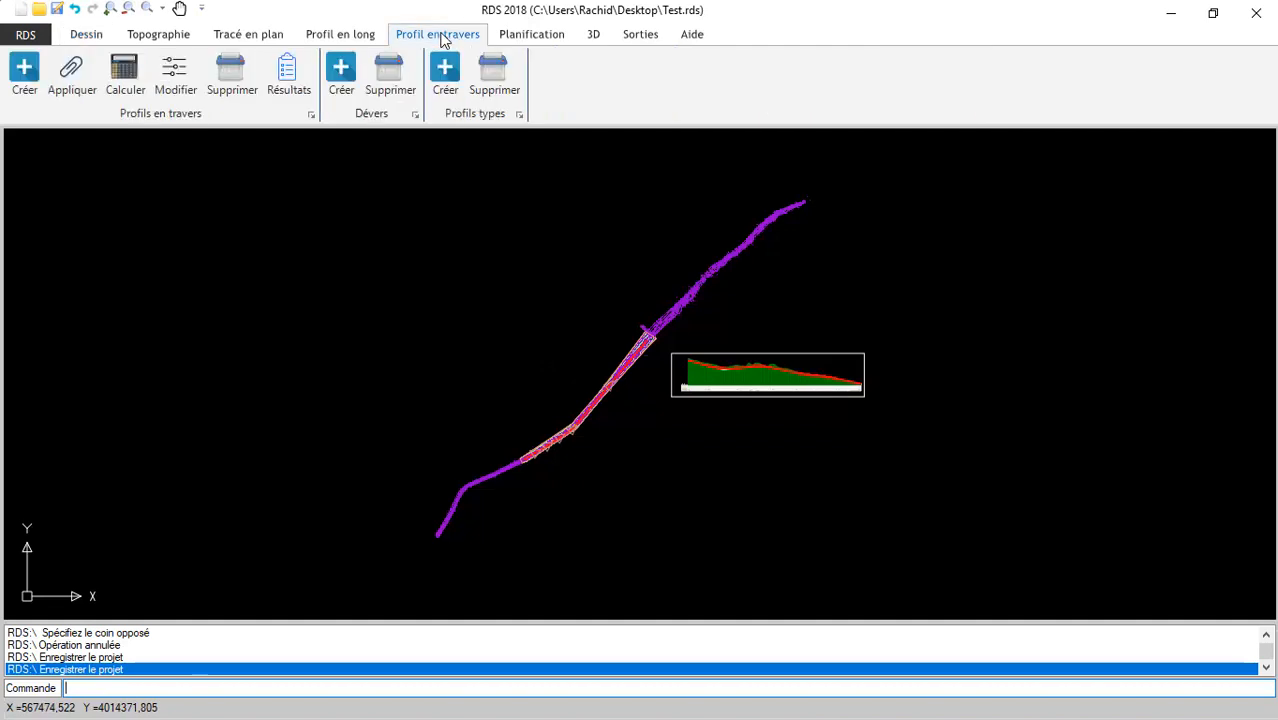
left_click(24, 88)
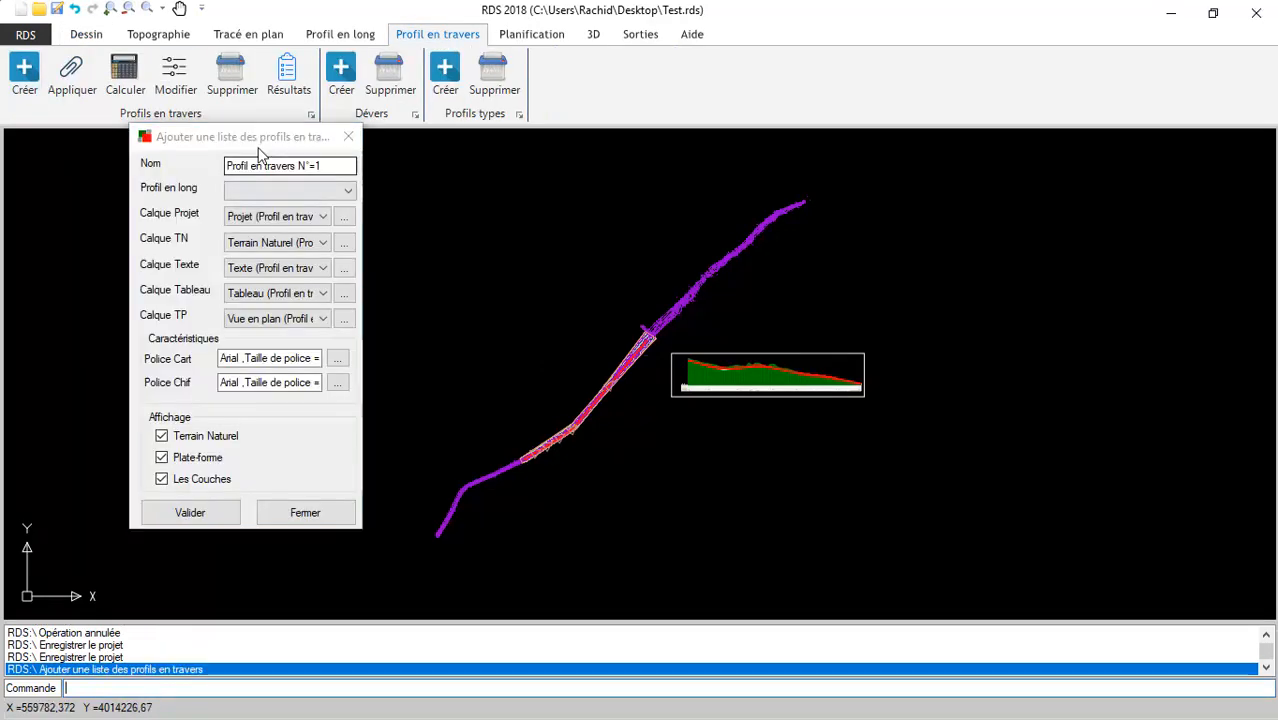
left_click_drag(260, 143, 588, 155)
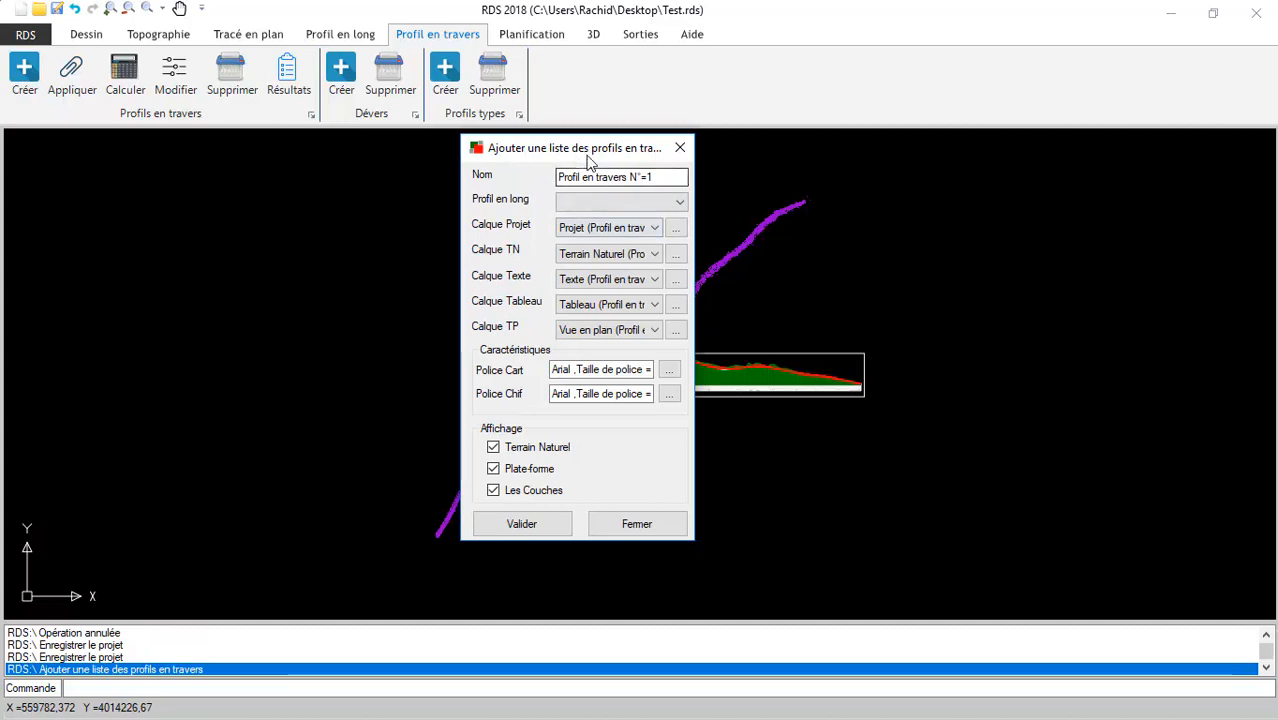
left_click(680, 205)
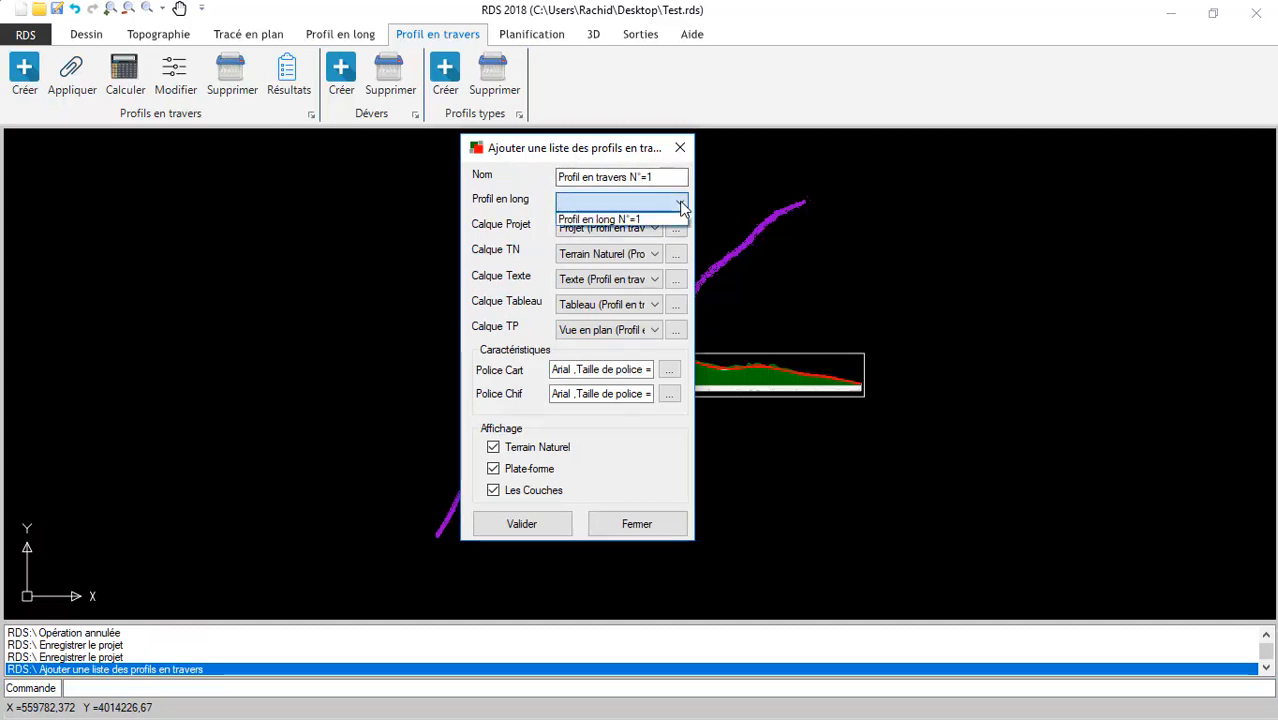
left_click(598, 220)
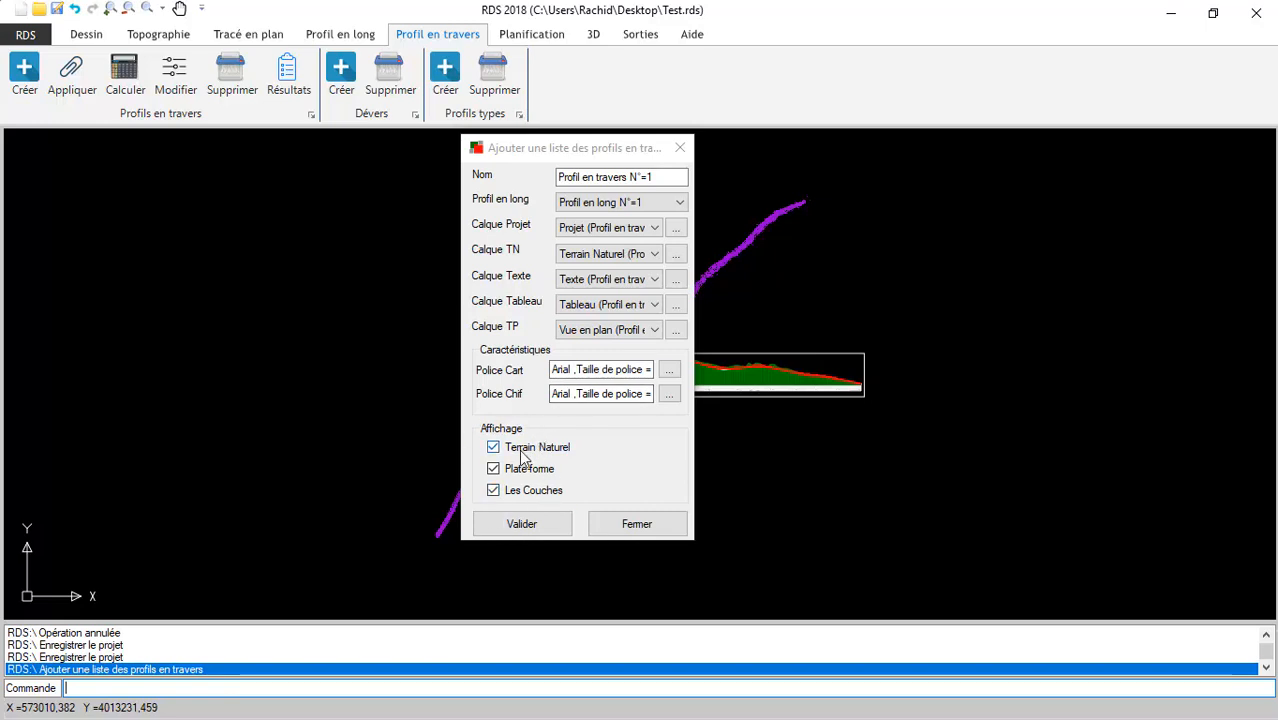
left_click(528, 530)
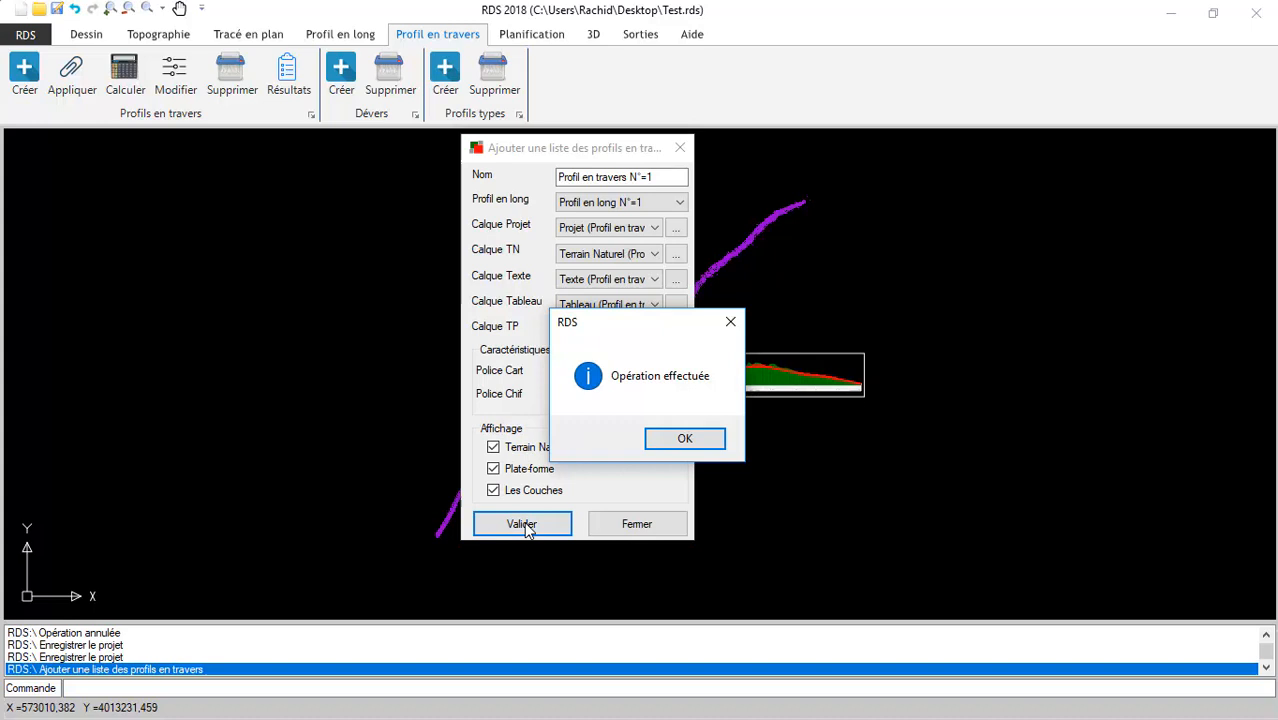
left_click(700, 440)
left_click(649, 524)
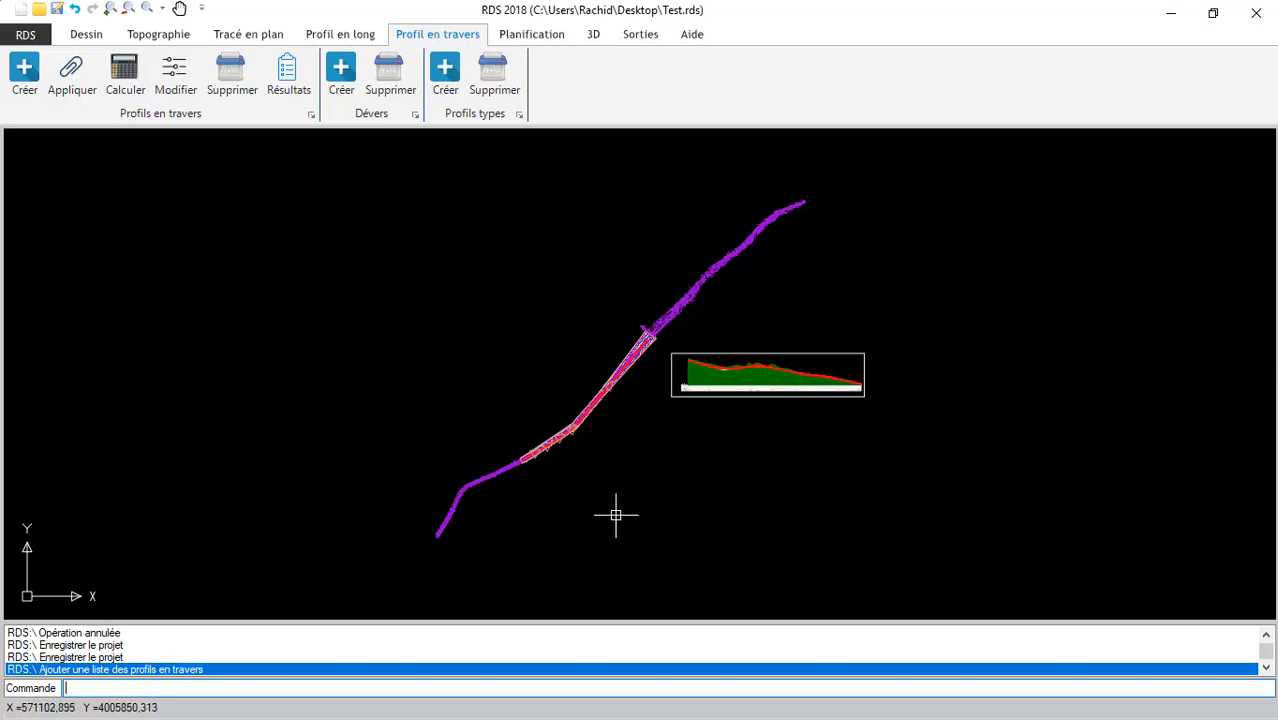
Start the superelevation table (dévers) for Profil en travers N°=1 and set left and right crossfalls to -2,5 at distance 0,000
left_click(349, 85)
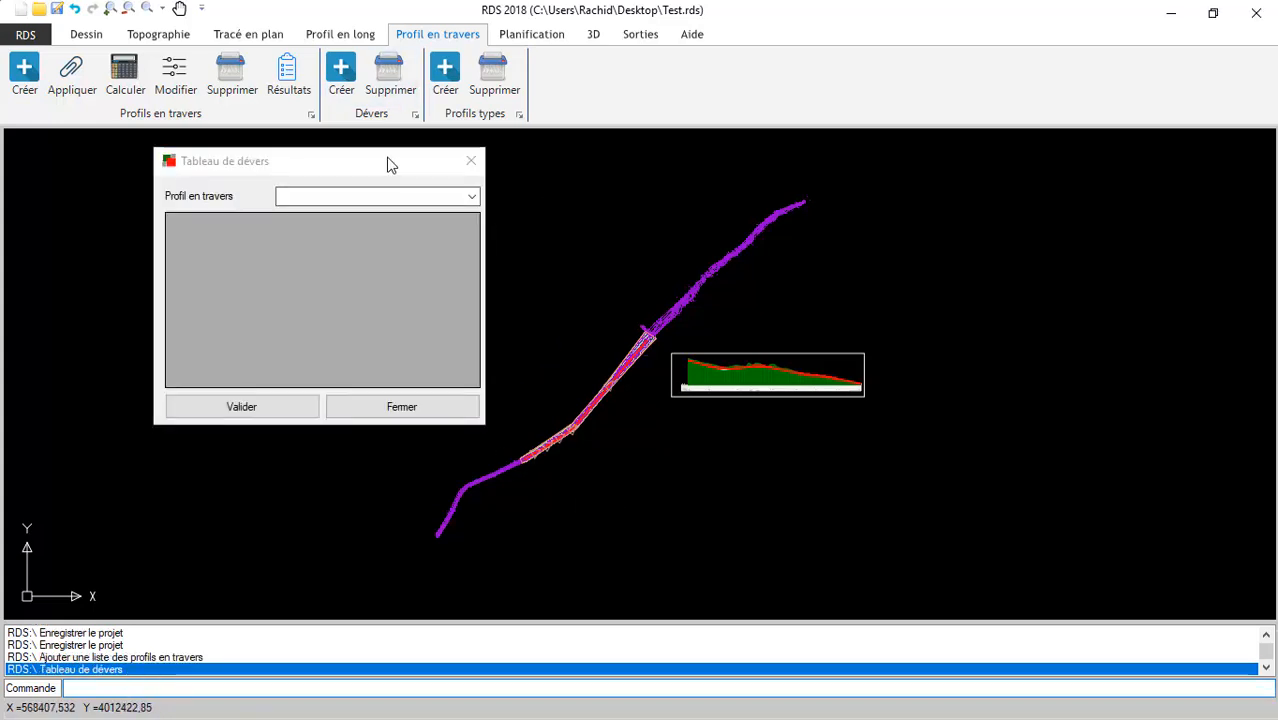
left_click_drag(390, 163, 545, 204)
left_click(627, 237)
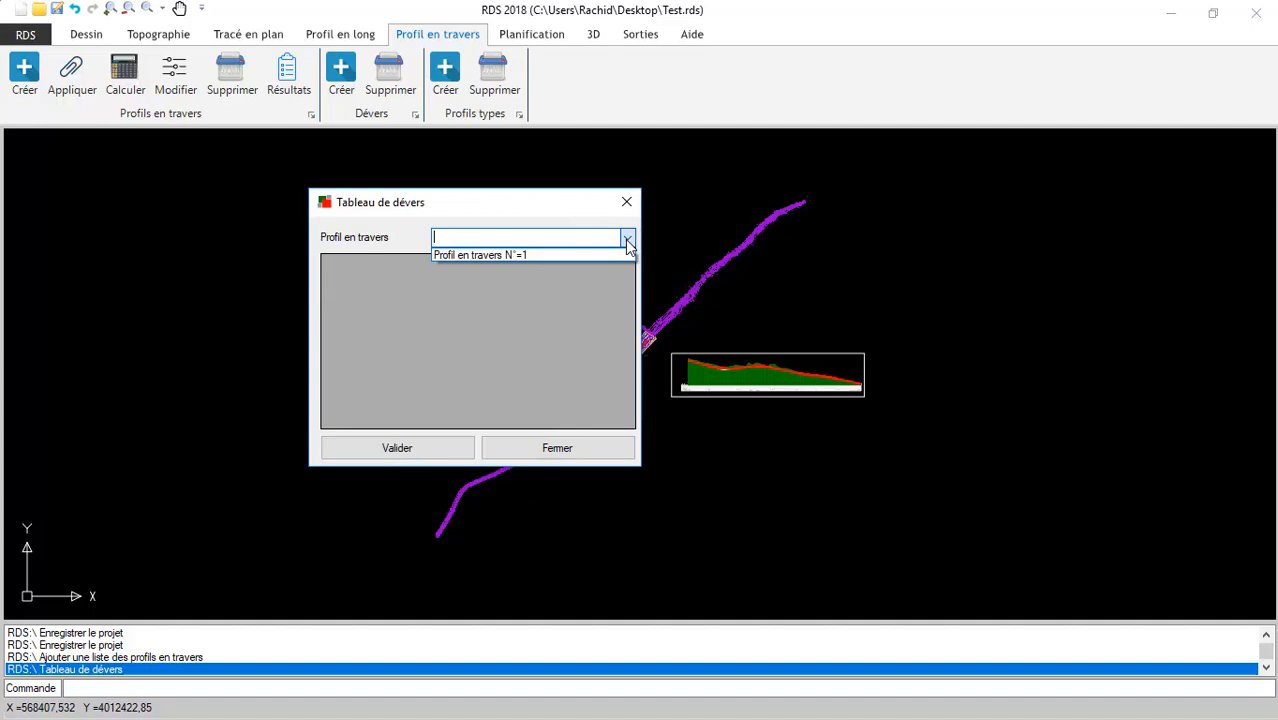
left_click(517, 255)
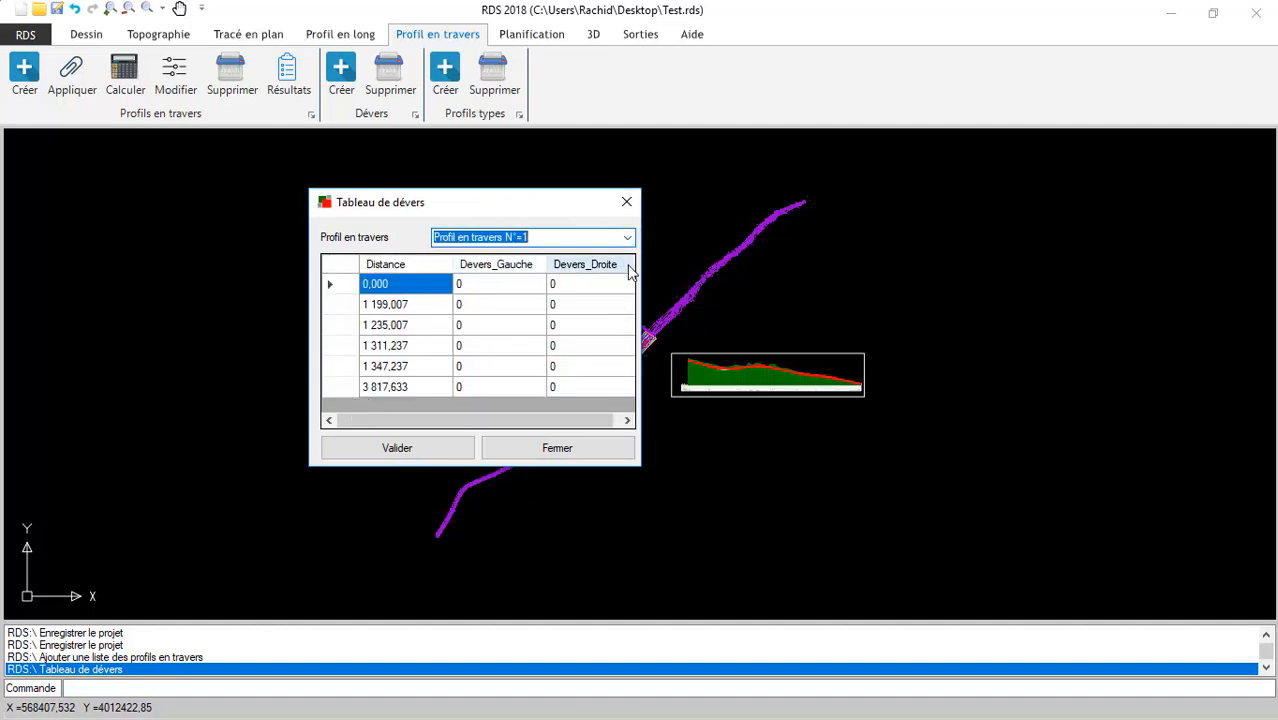
left_click(486, 289)
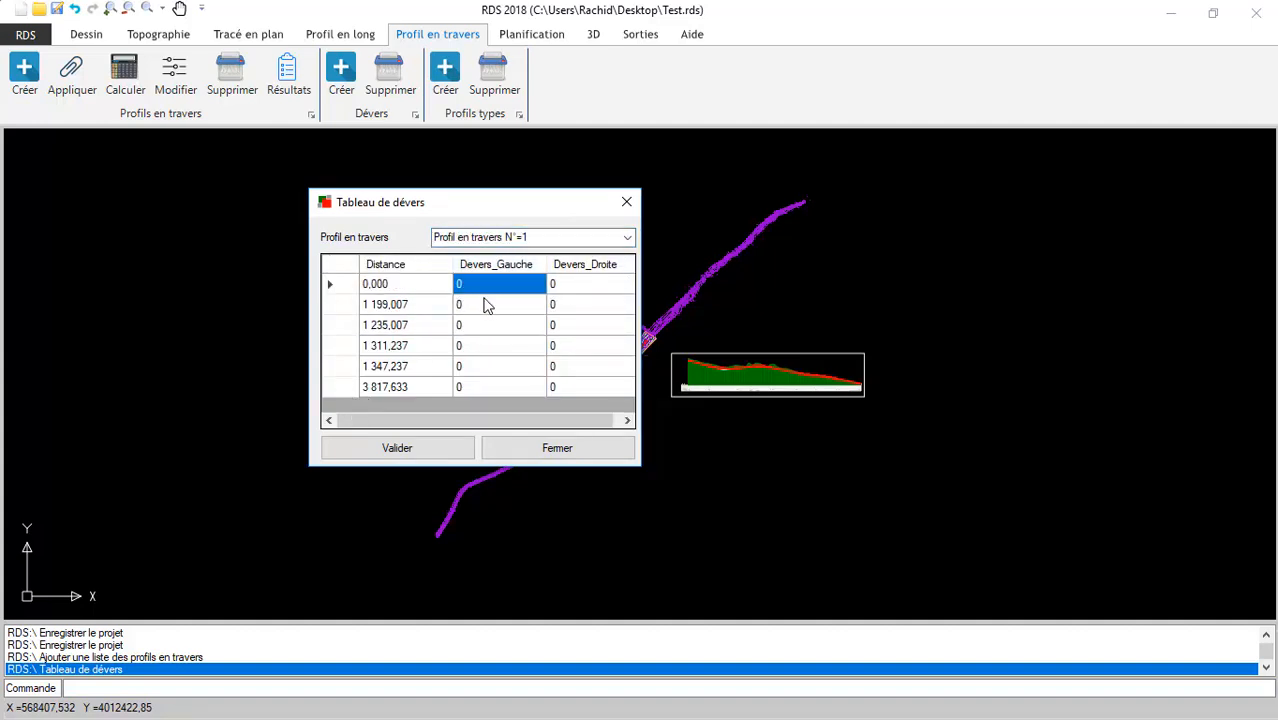
type("-2.5")
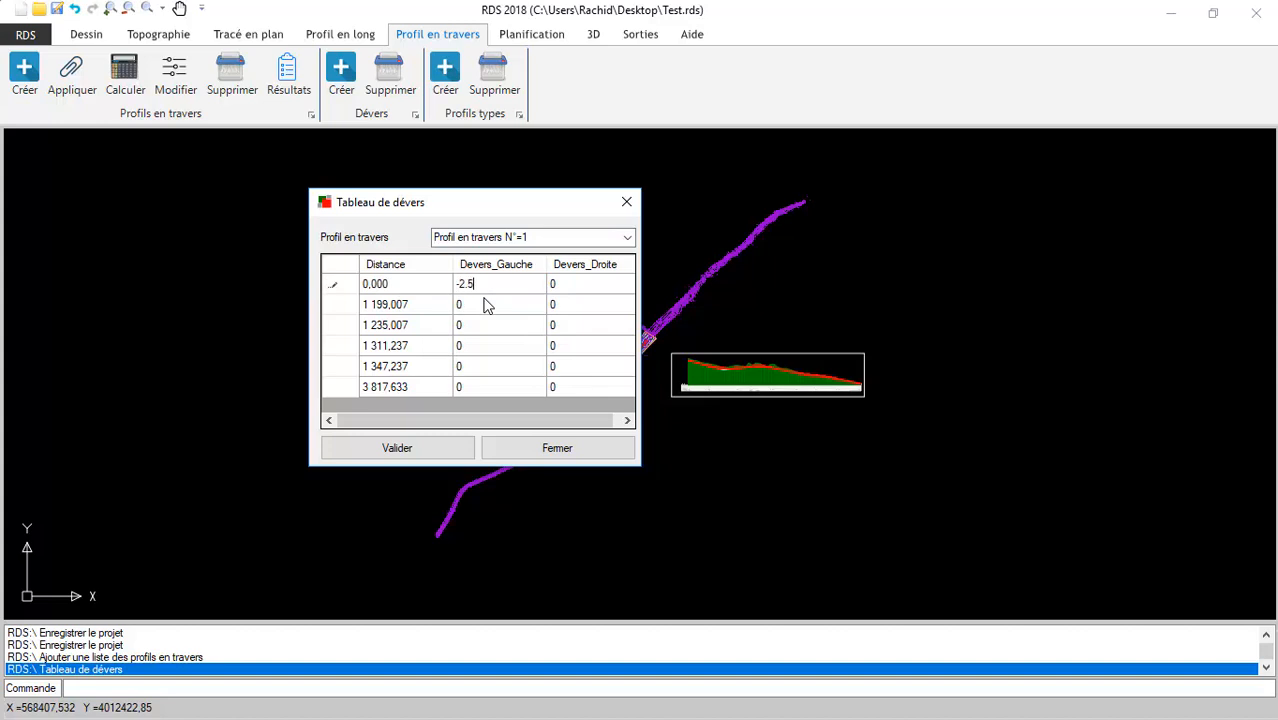
key("Tab")
type("-2")
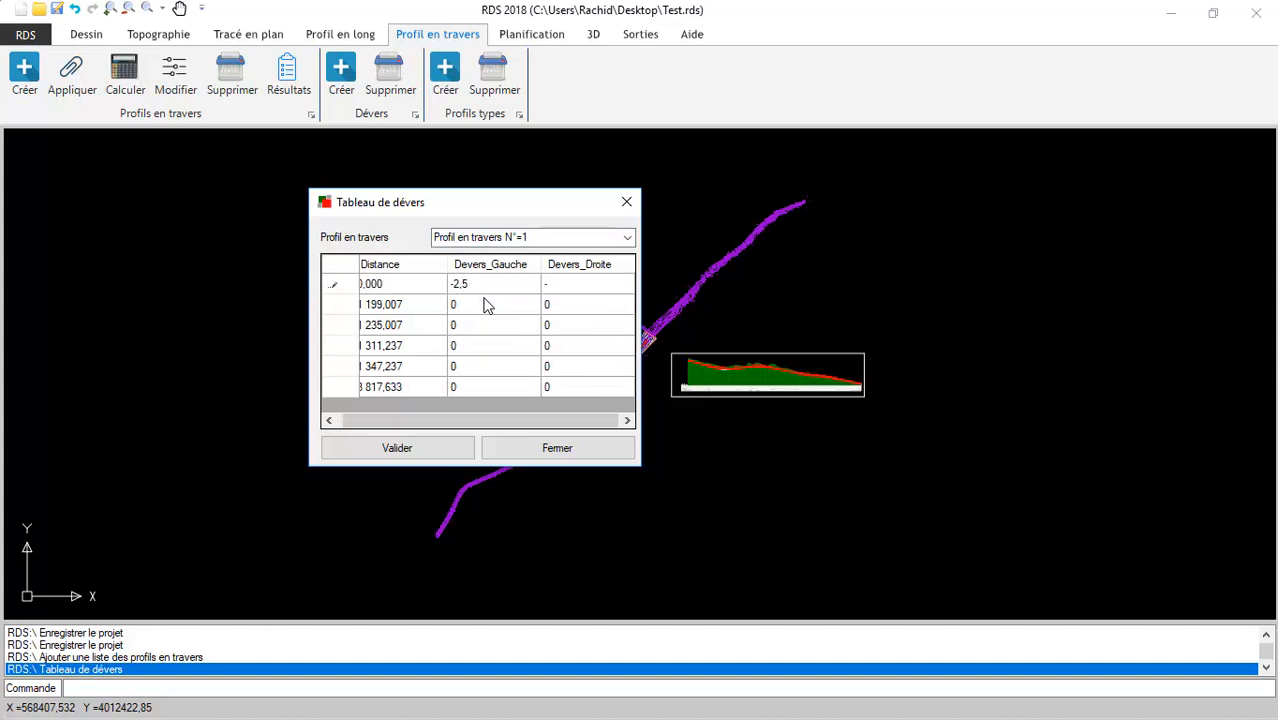
key("Return")
Set the left and right crossfalls to -2,5 at distance 1 199,007
left_click(487, 305)
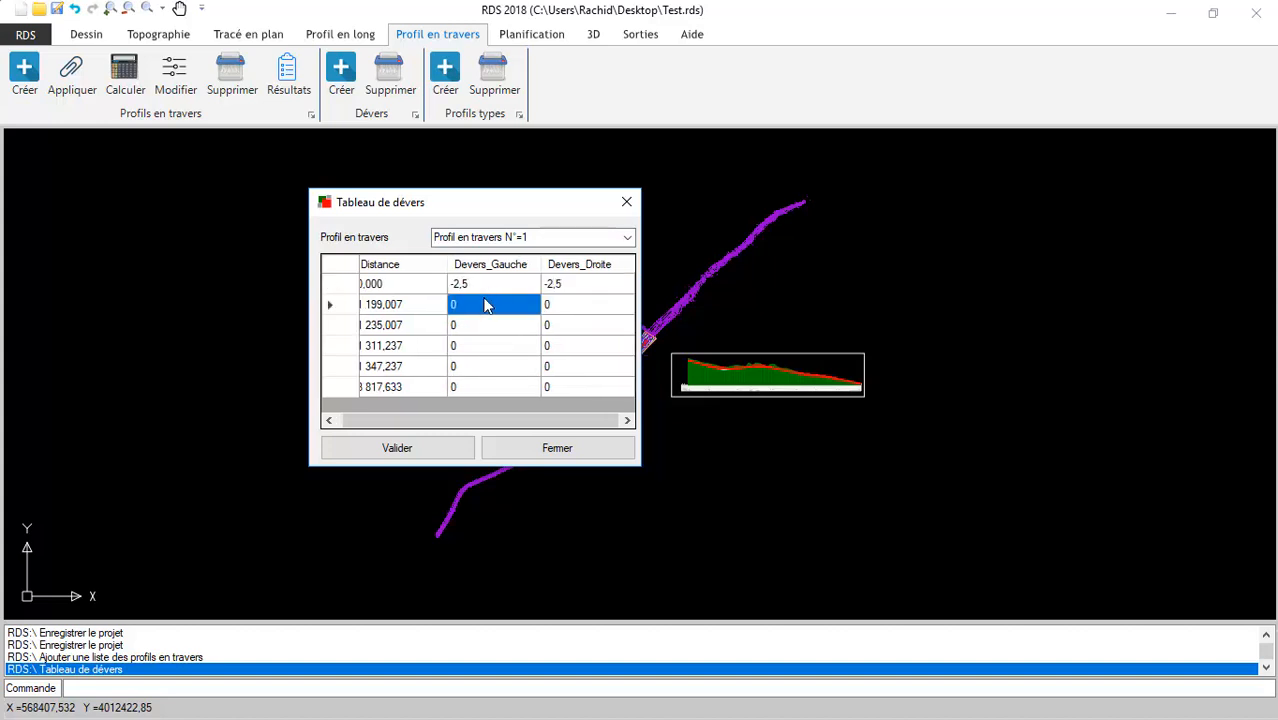
type("-")
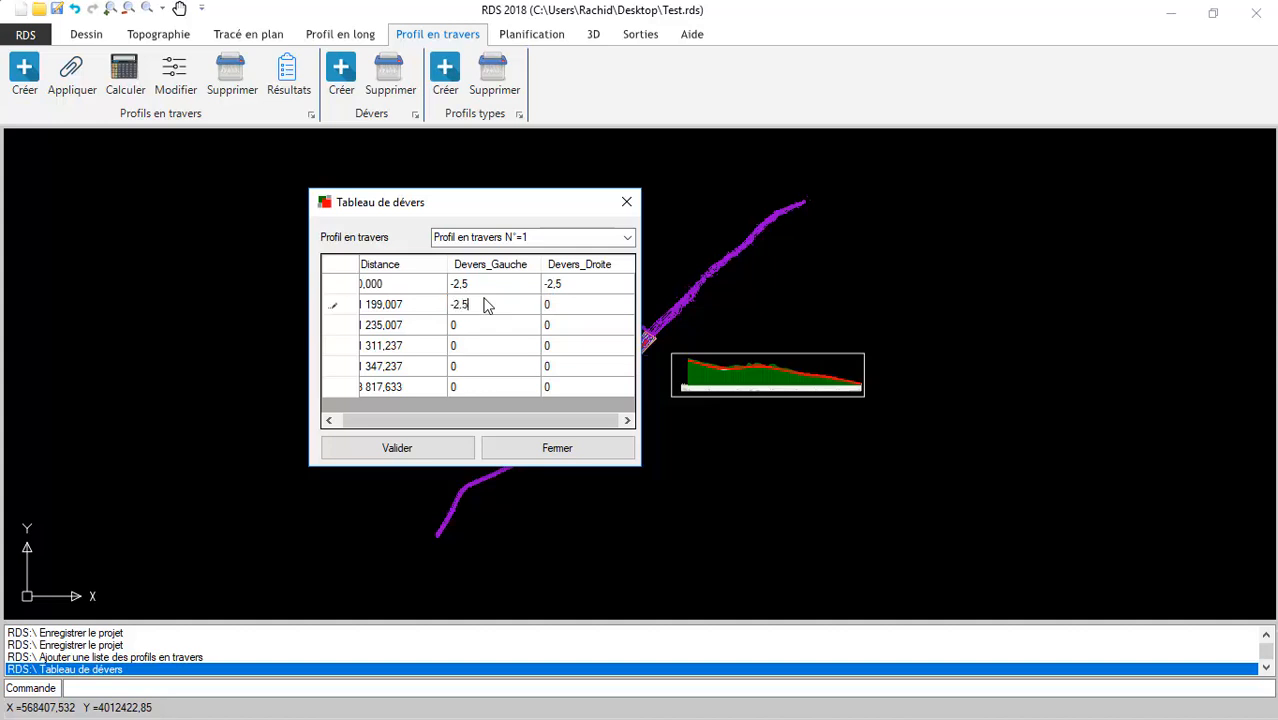
type("2,5")
key("Tab")
type("-2,5")
key("Return")
Set the left crossfall to -2,5 and the right crossfall to 5 at distances 1 235,007 and 1 311,237
key("Left")
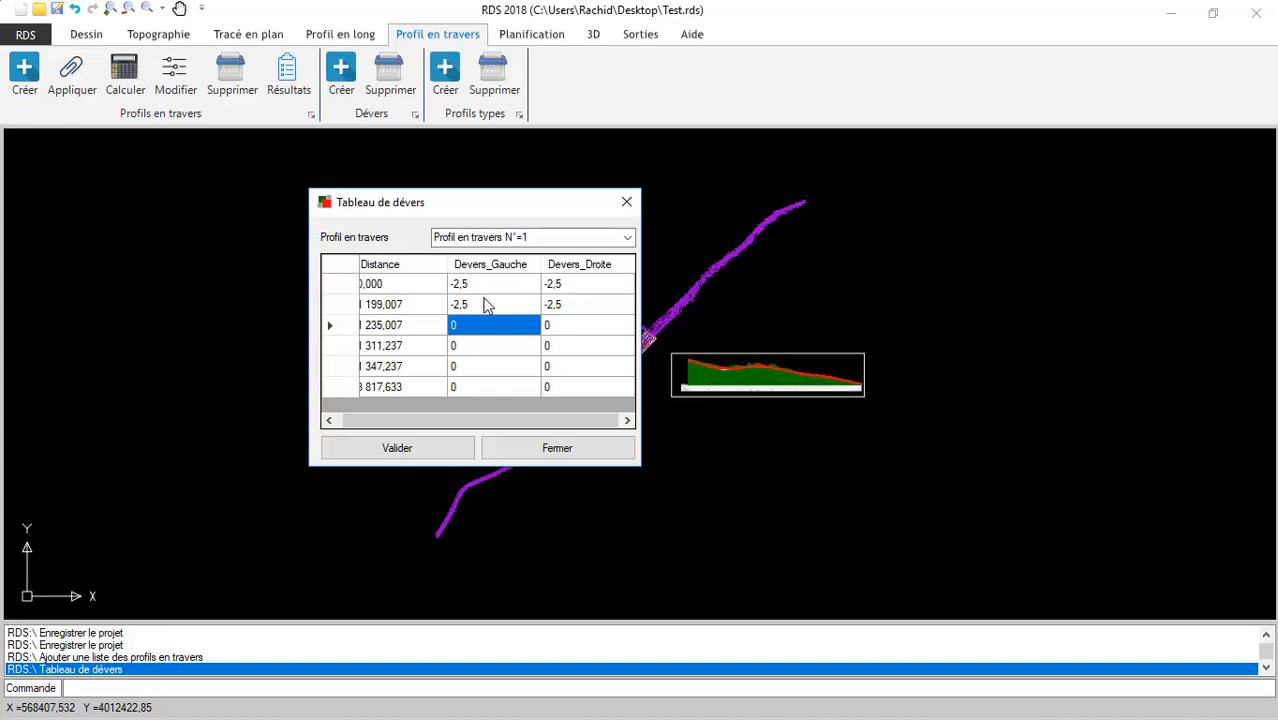
type("-2,5")
key("Tab")
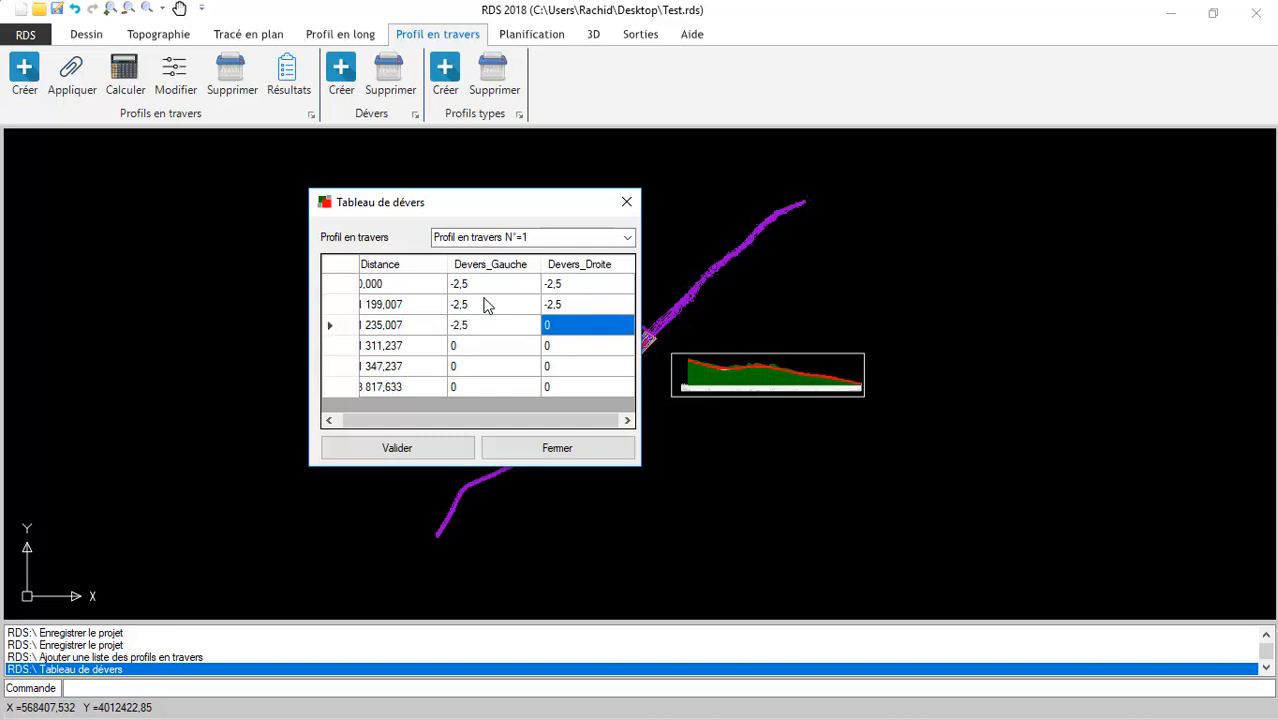
type("5")
key("Return")
key("Left")
type("-2,5")
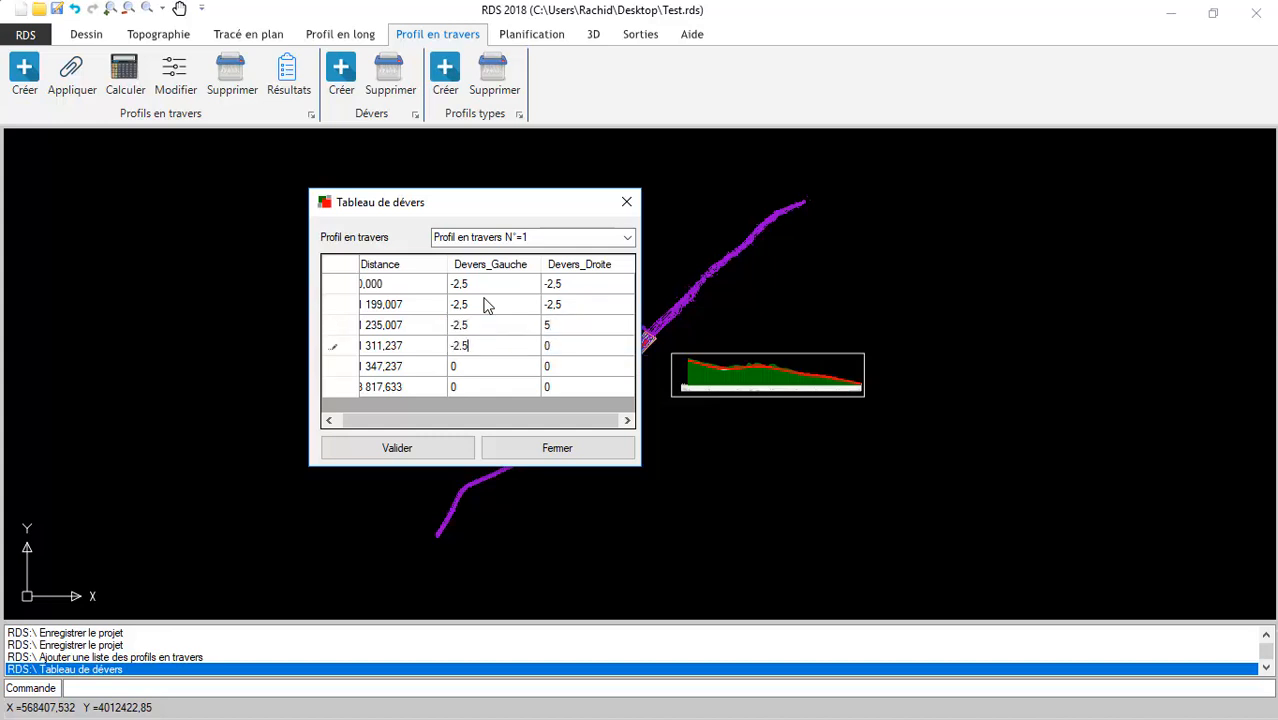
key("Tab")
type("5")
key("Return")
Set both crossfalls to -2,5 at distances 1 347,237 and 3 817,633, and validate the superelevation table
key("Left")
type("-2,5")
key("Tab")
type("-2")
key("Tab")
type("-2,5")
key("Tab")
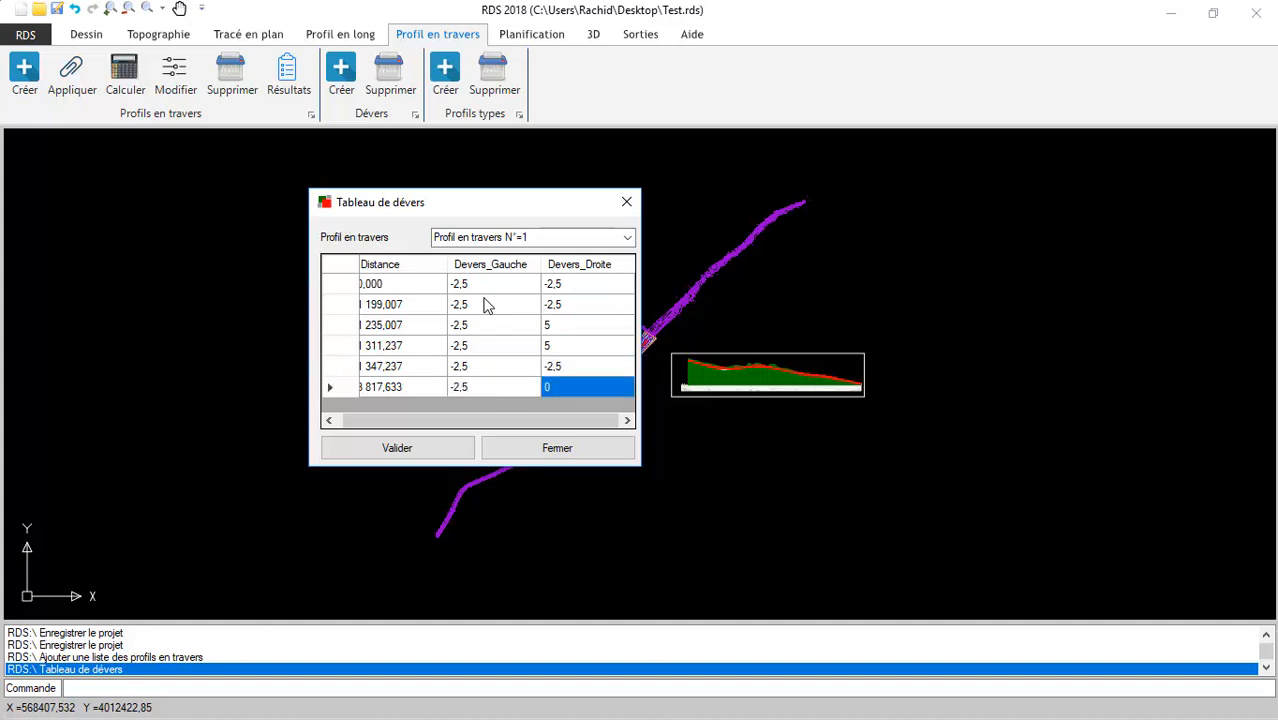
type("-2,5")
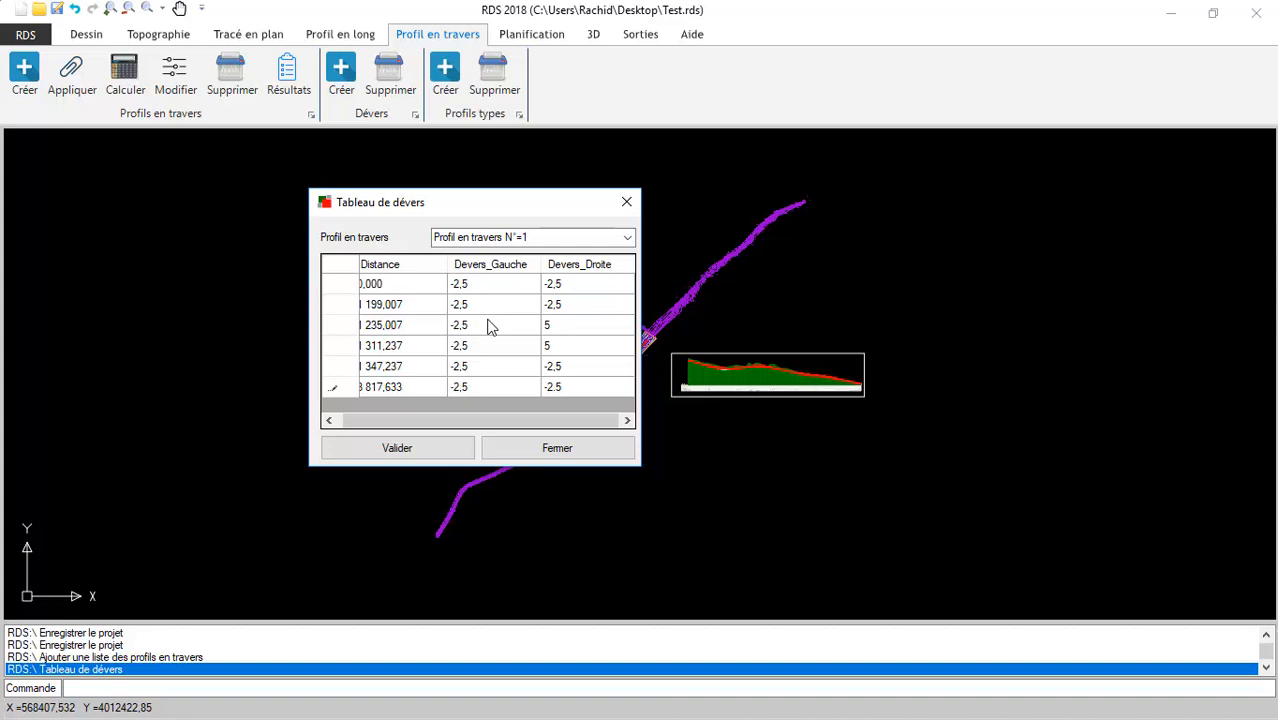
left_click(399, 449)
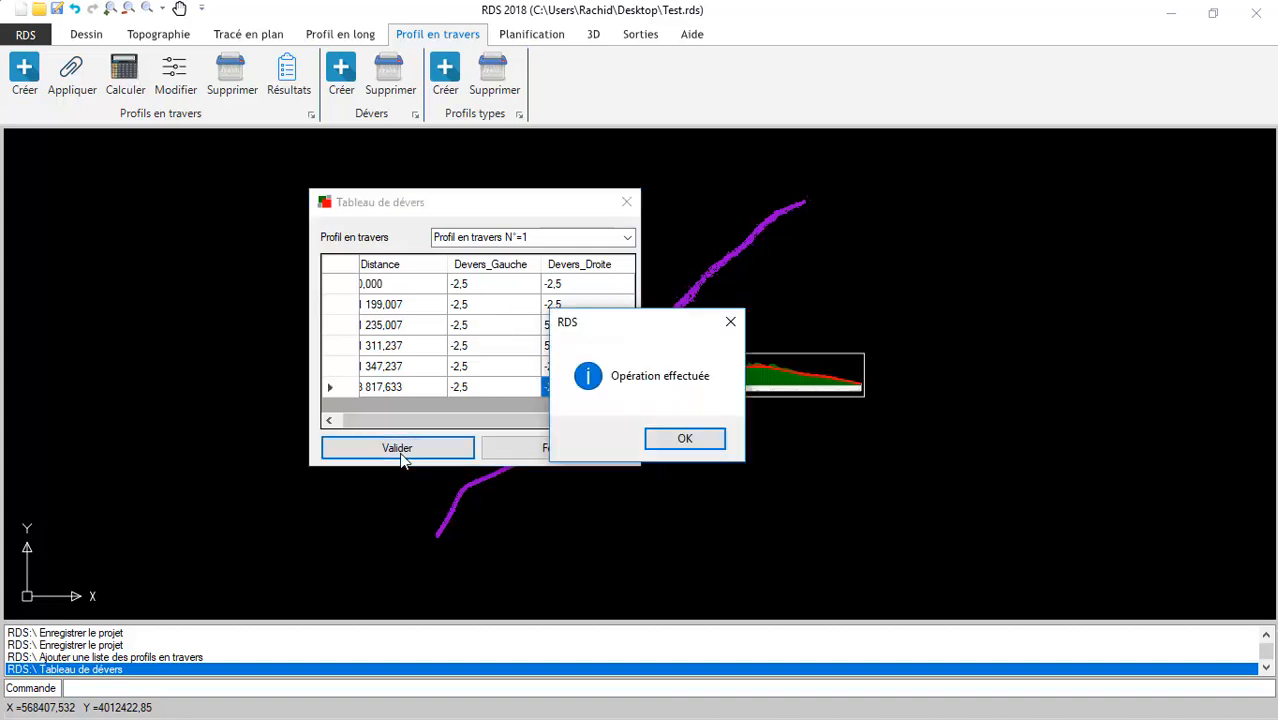
left_click(687, 439)
left_click(556, 452)
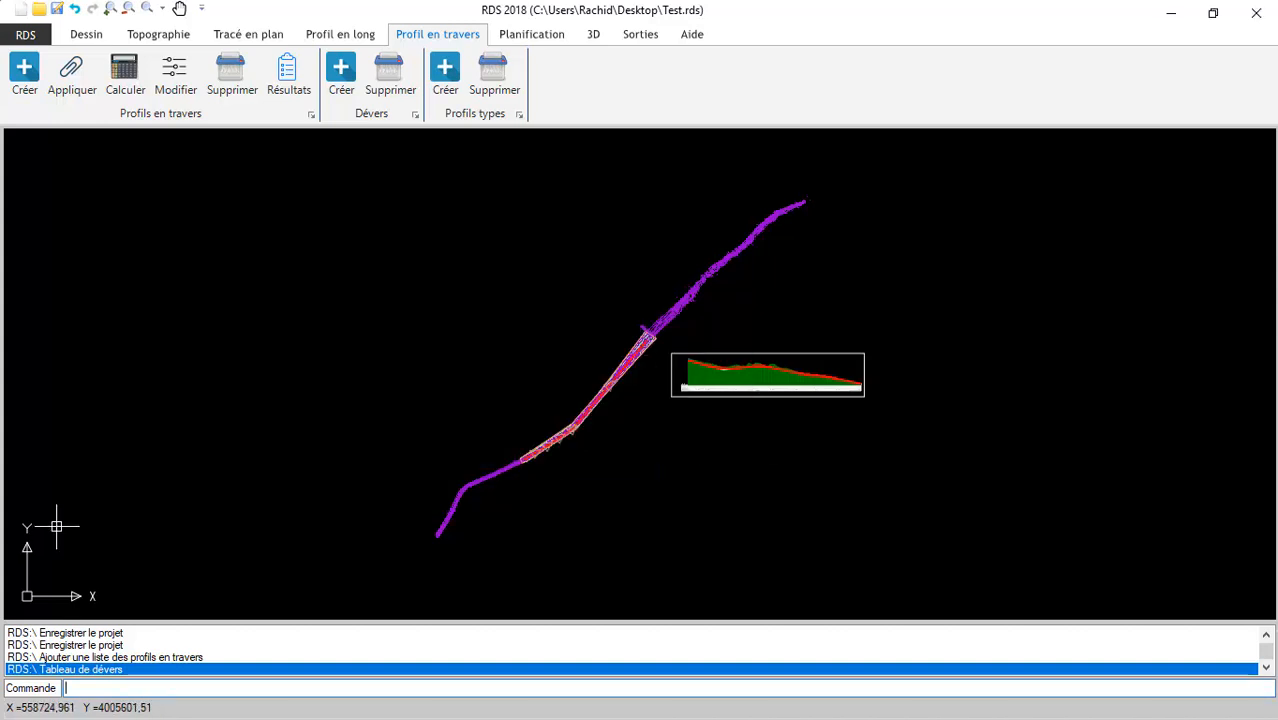
Start a new typical profile with a carriageway width of 7 on both sides and a shoulder BE width of 2 on the Droite side
left_click(445, 75)
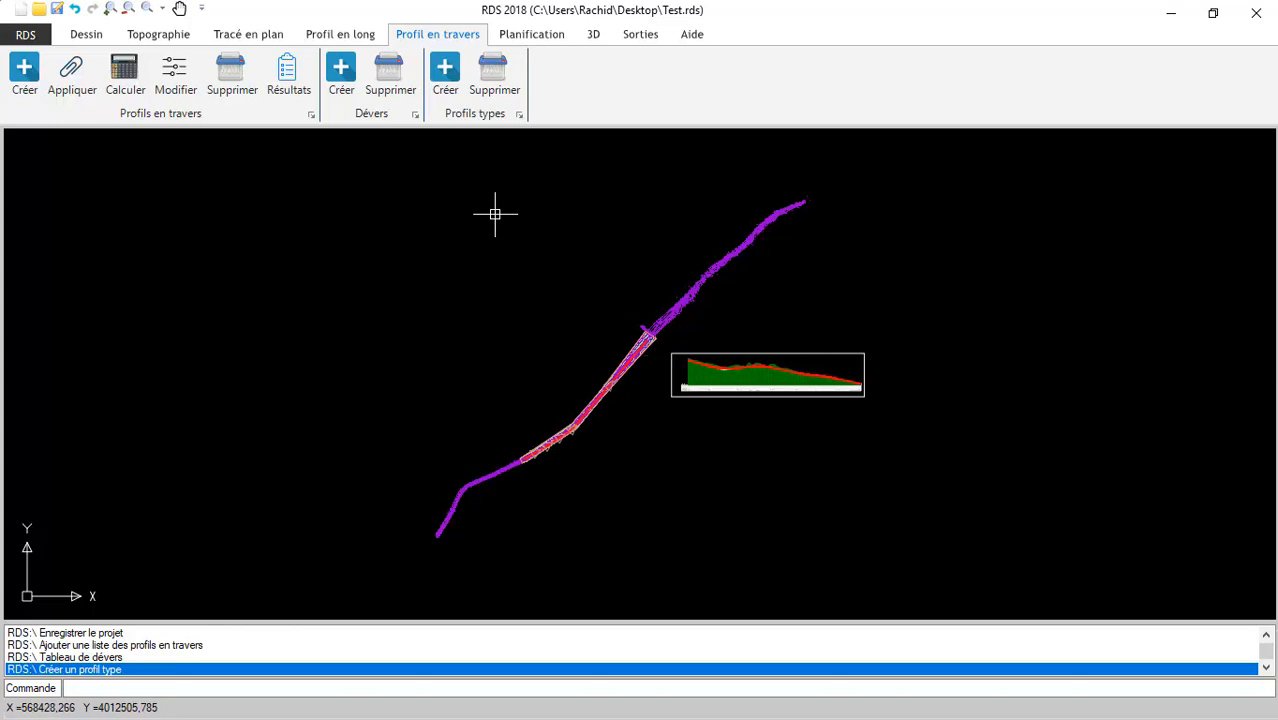
left_click(445, 75)
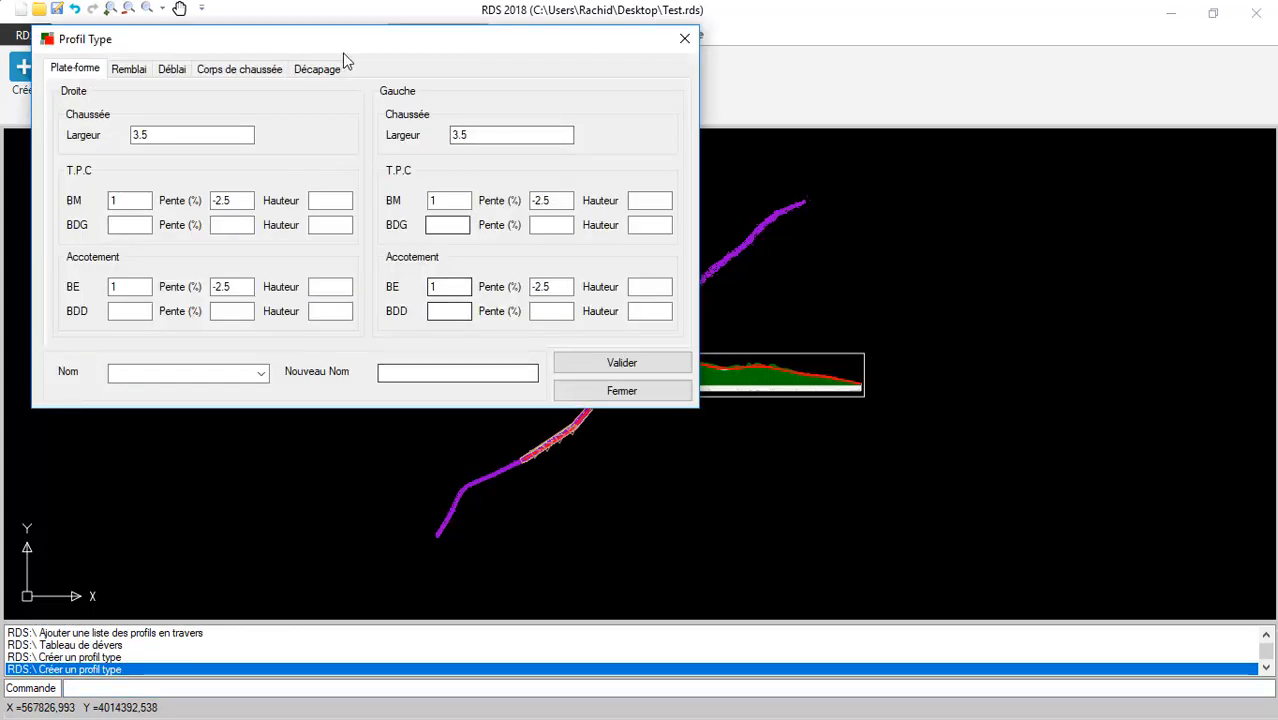
left_click_drag(351, 46, 565, 103)
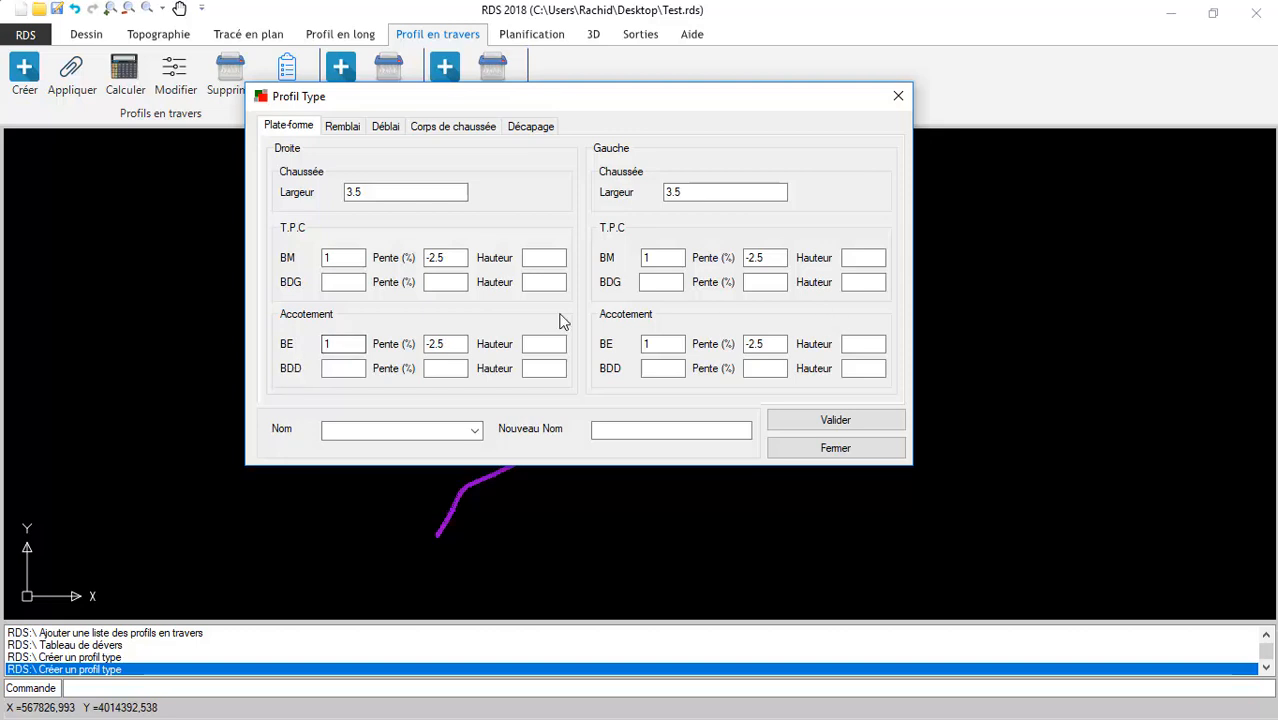
left_click(717, 718)
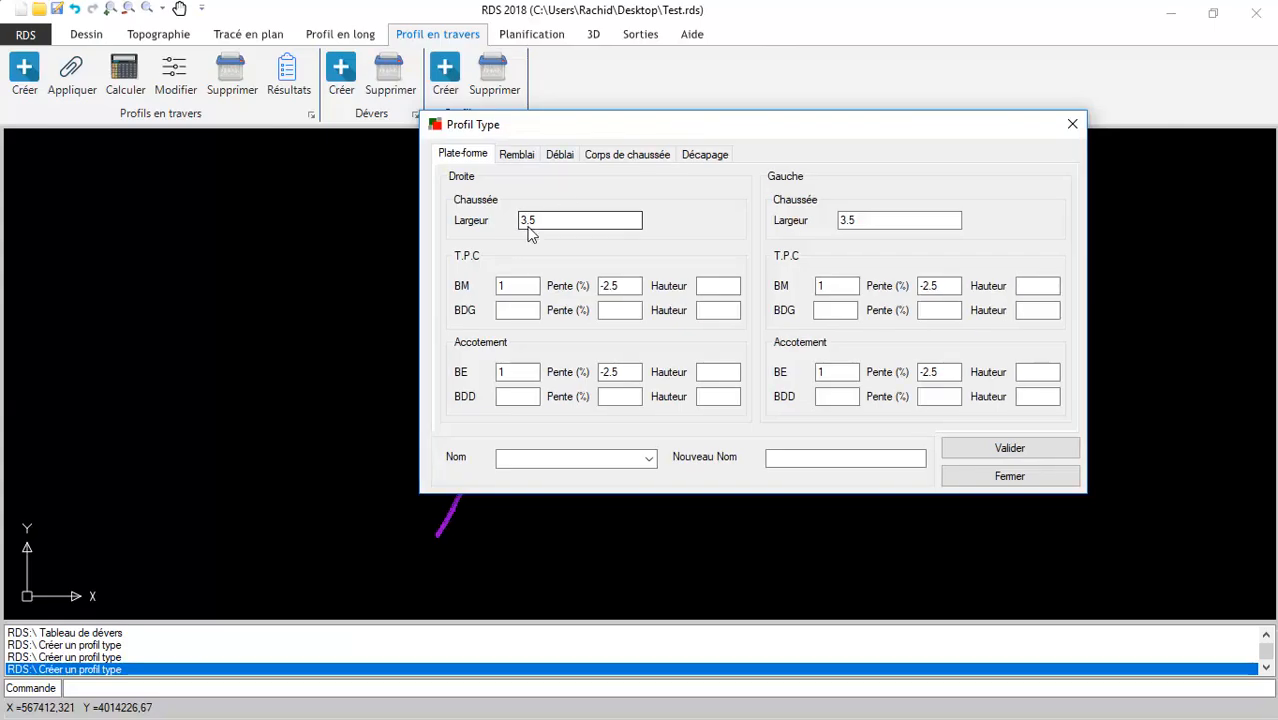
double_click(556, 220)
type("7")
double_click(855, 220)
type("7")
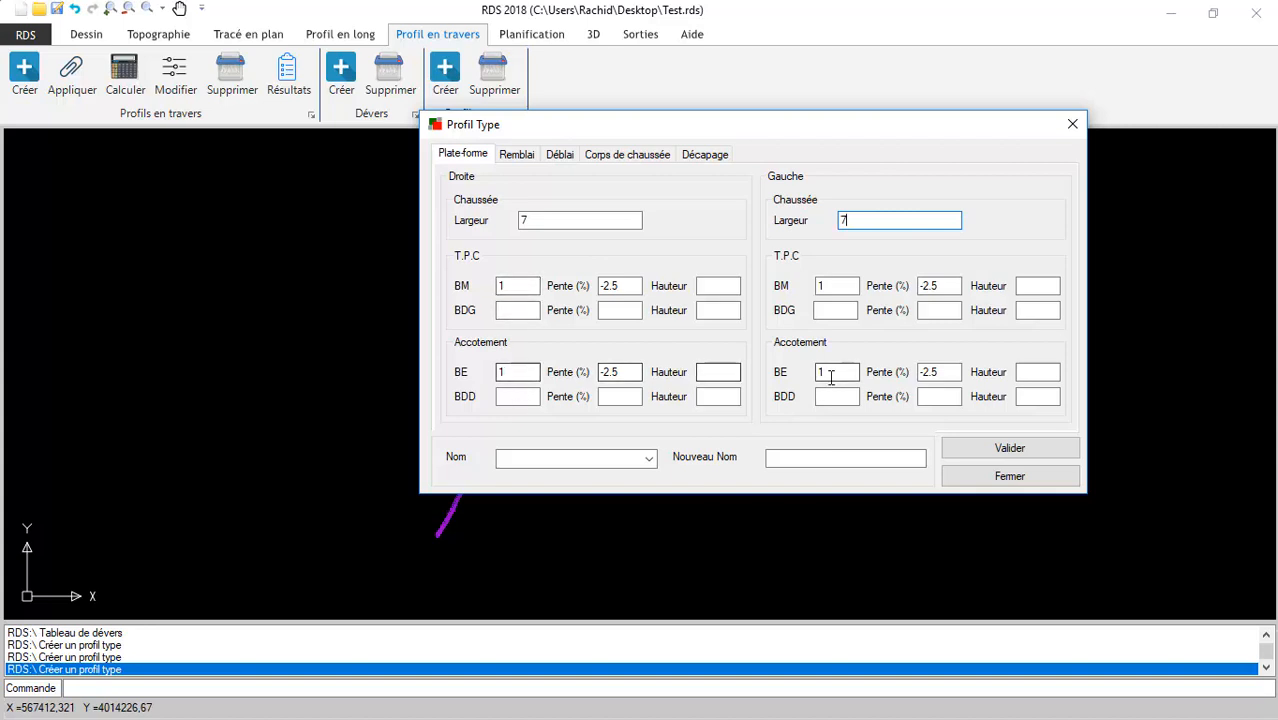
left_click_drag(510, 372, 458, 372)
type("2")
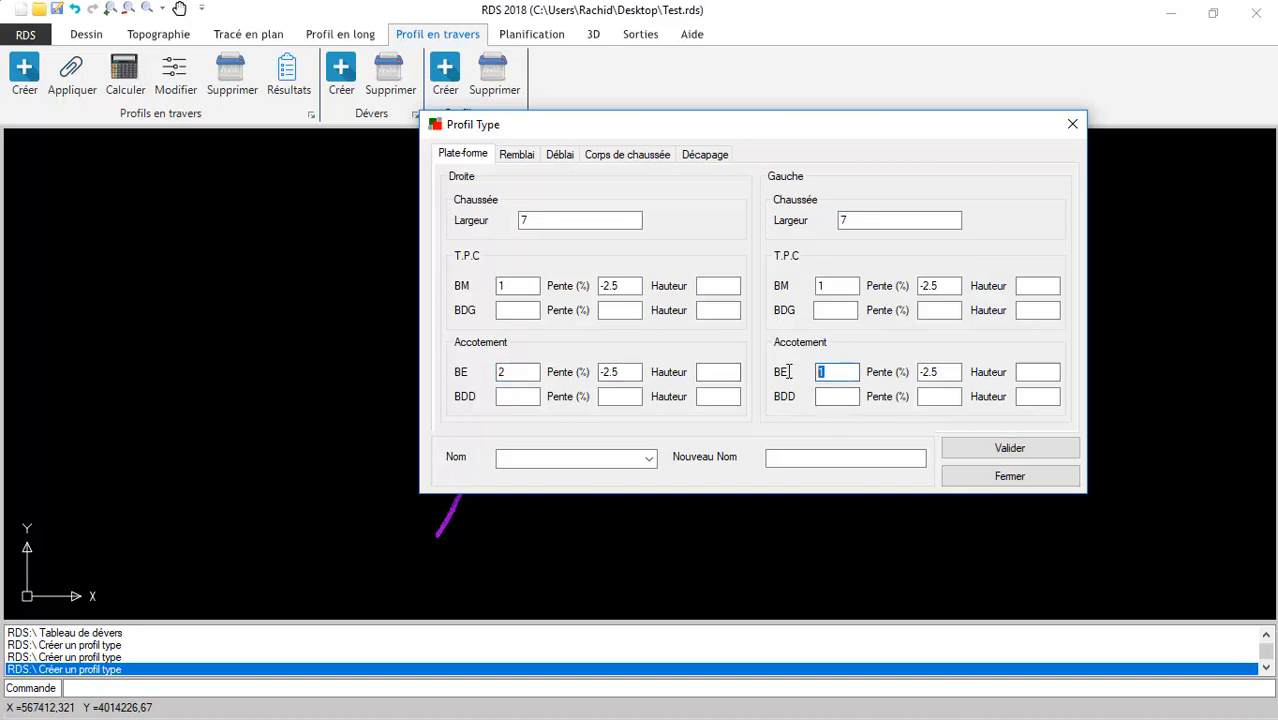
Define the fill slope (Remblai) on both the Droite and Gauche sides with width 20 and slope -66 %
left_click(517, 153)
left_click(524, 217)
type("2")
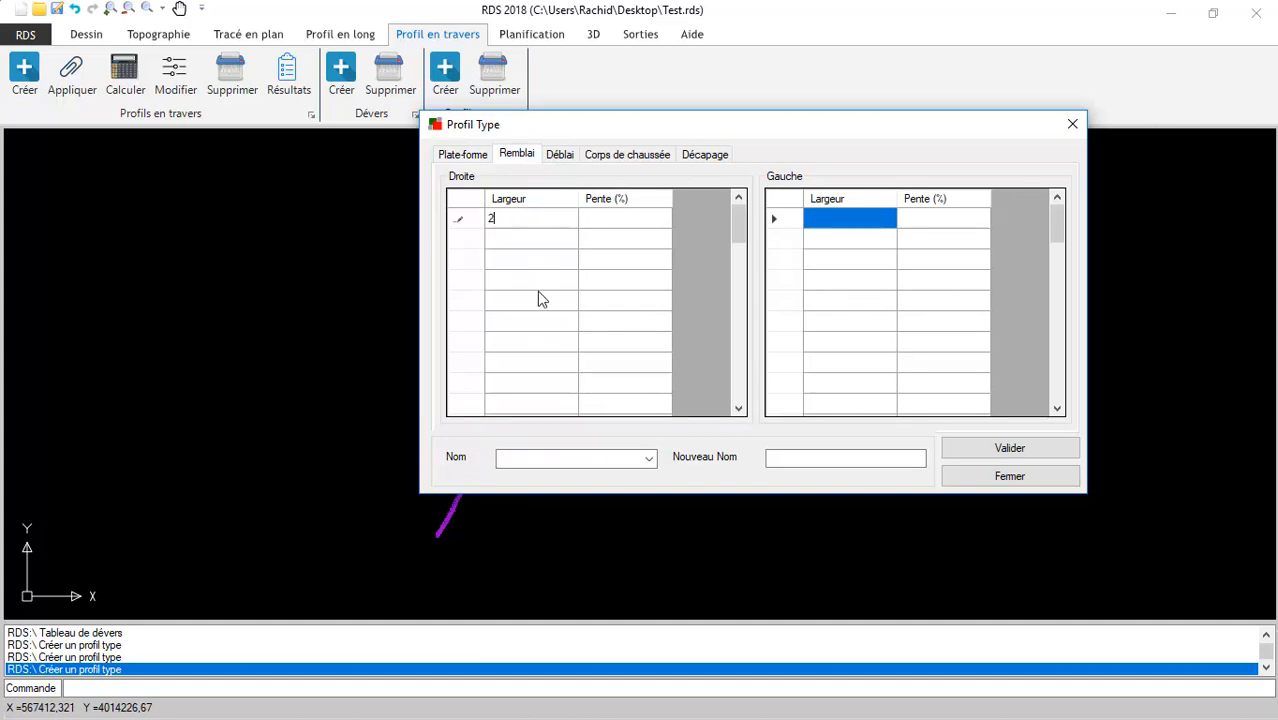
type("0")
key("Tab")
type("-66")
left_click(864, 225)
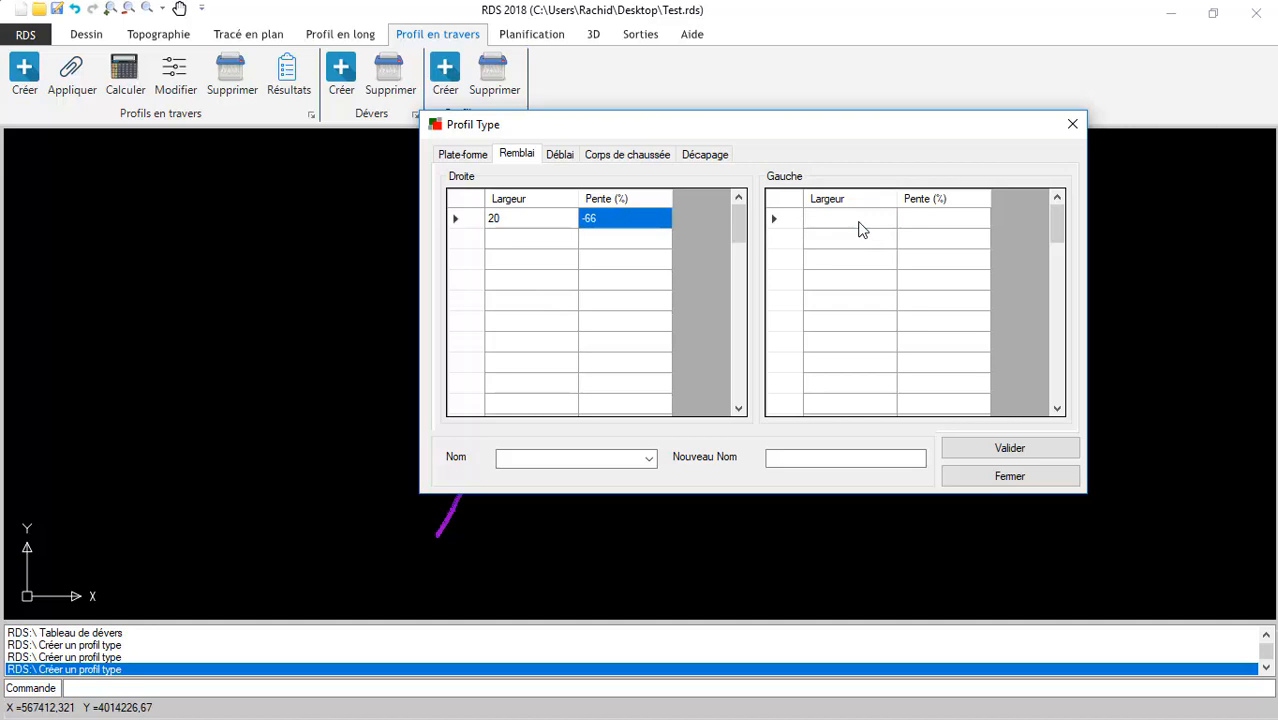
key("Tab")
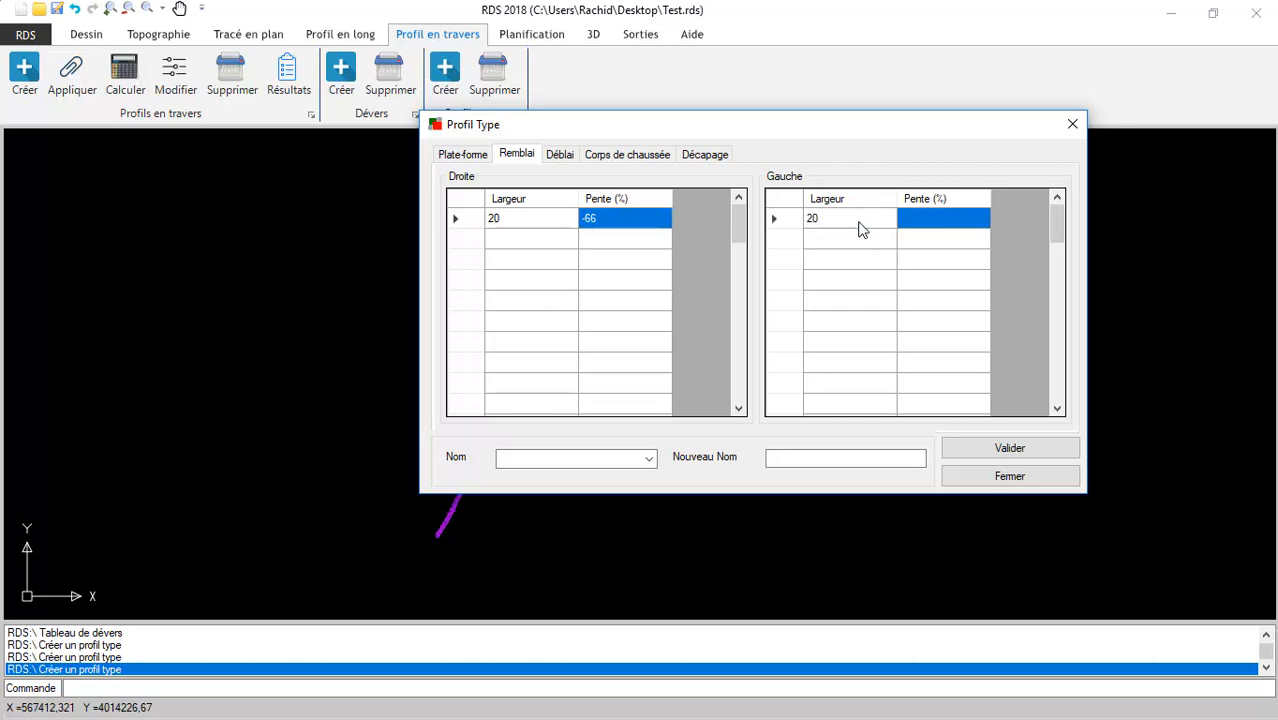
type("-6")
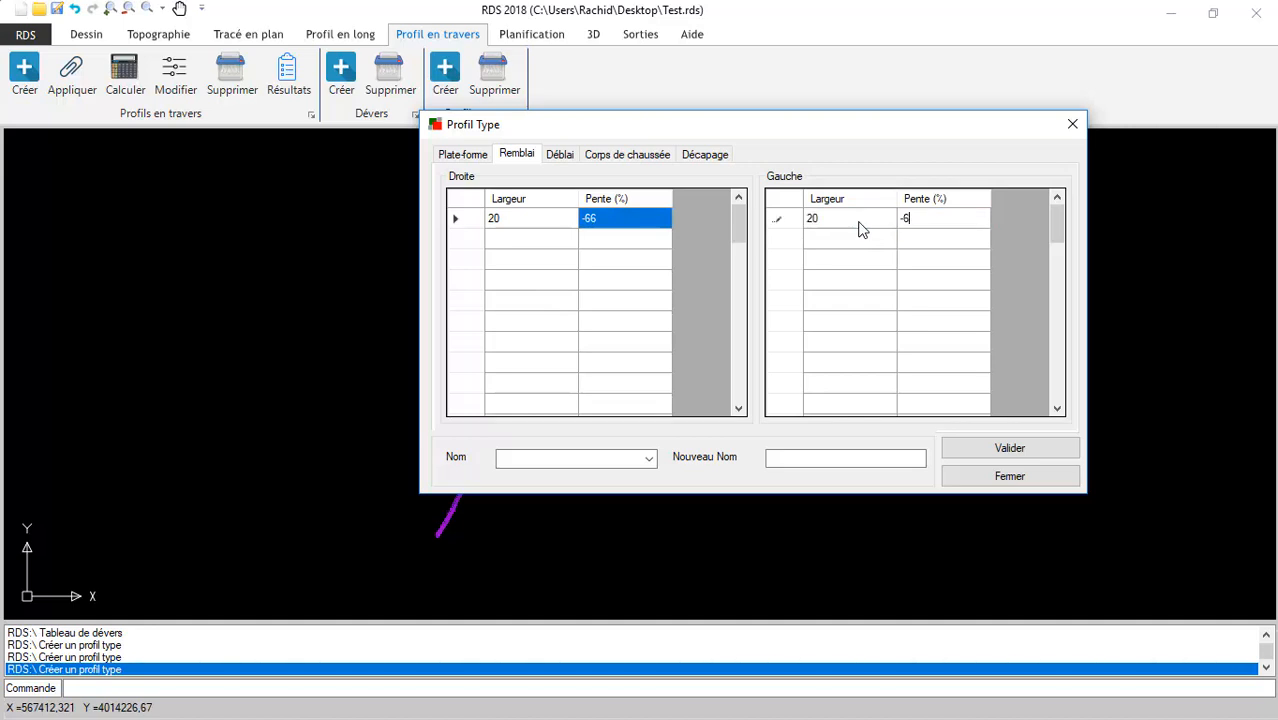
type("6")
Define the cut slope (Déblai) on both the Droite and Gauche sides with width 20 and slope 66 %
left_click(556, 156)
left_click(508, 218)
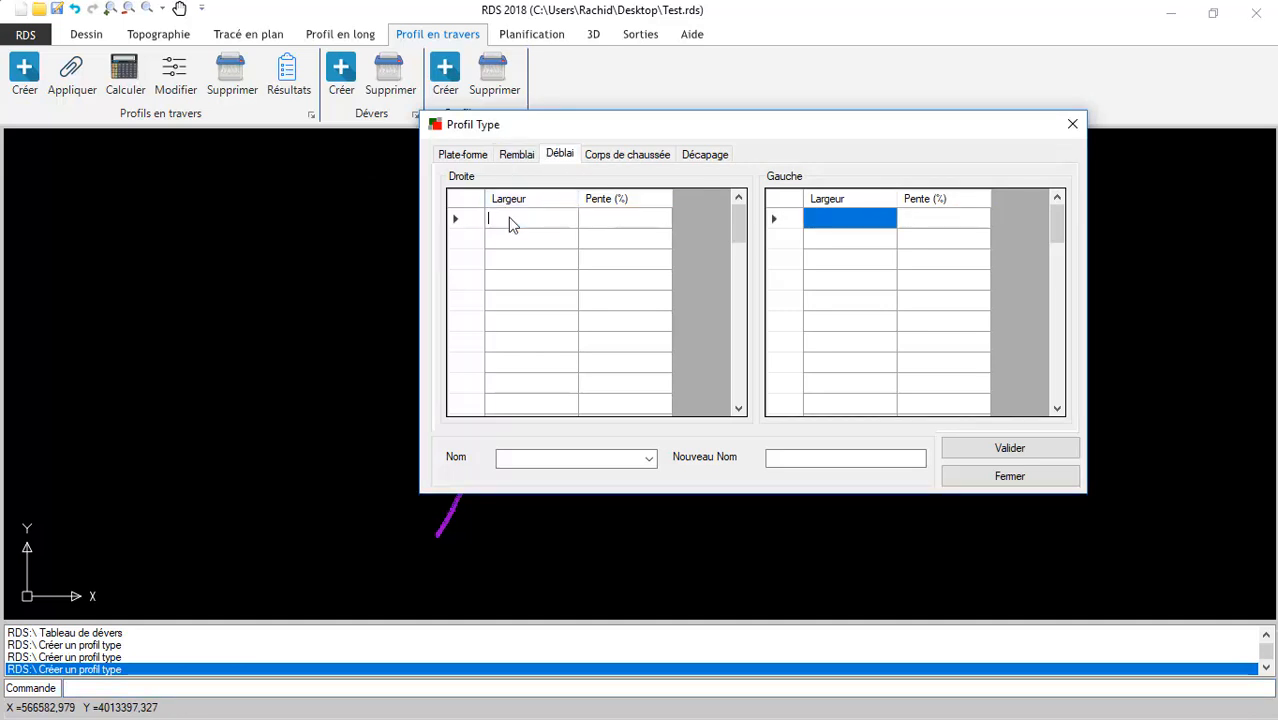
type("20")
key("Tab")
type("66")
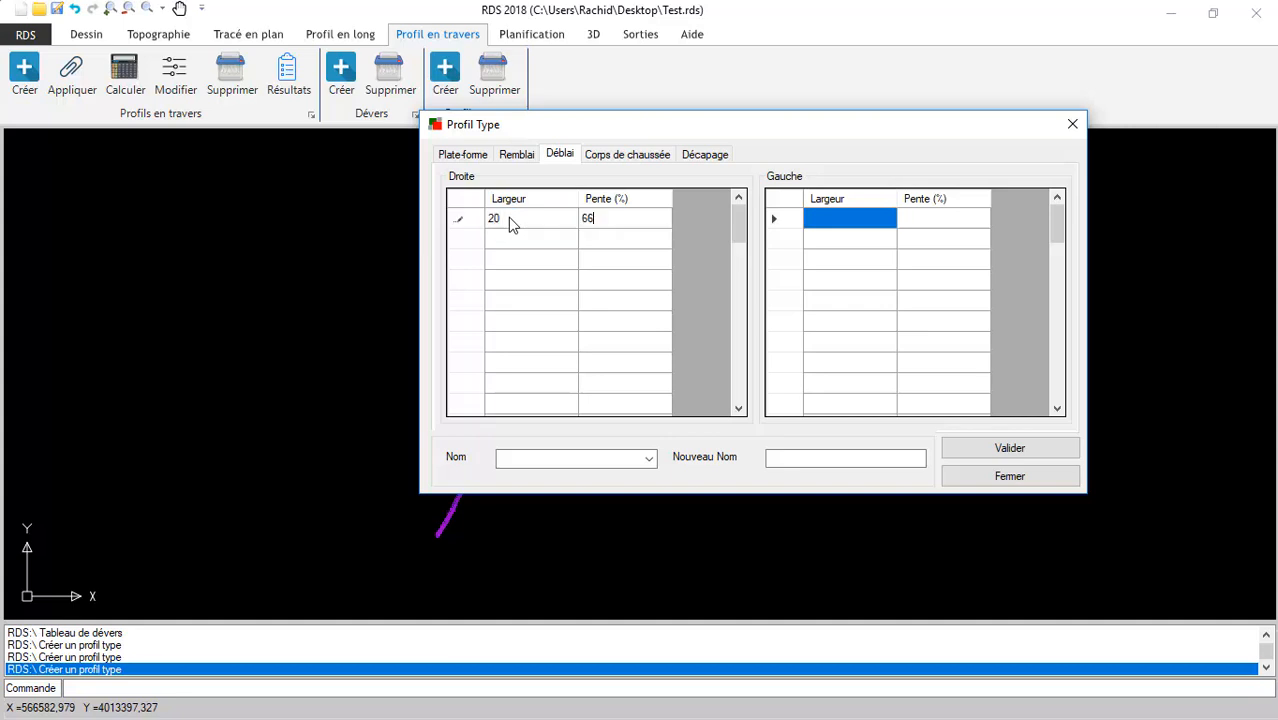
left_click(863, 222)
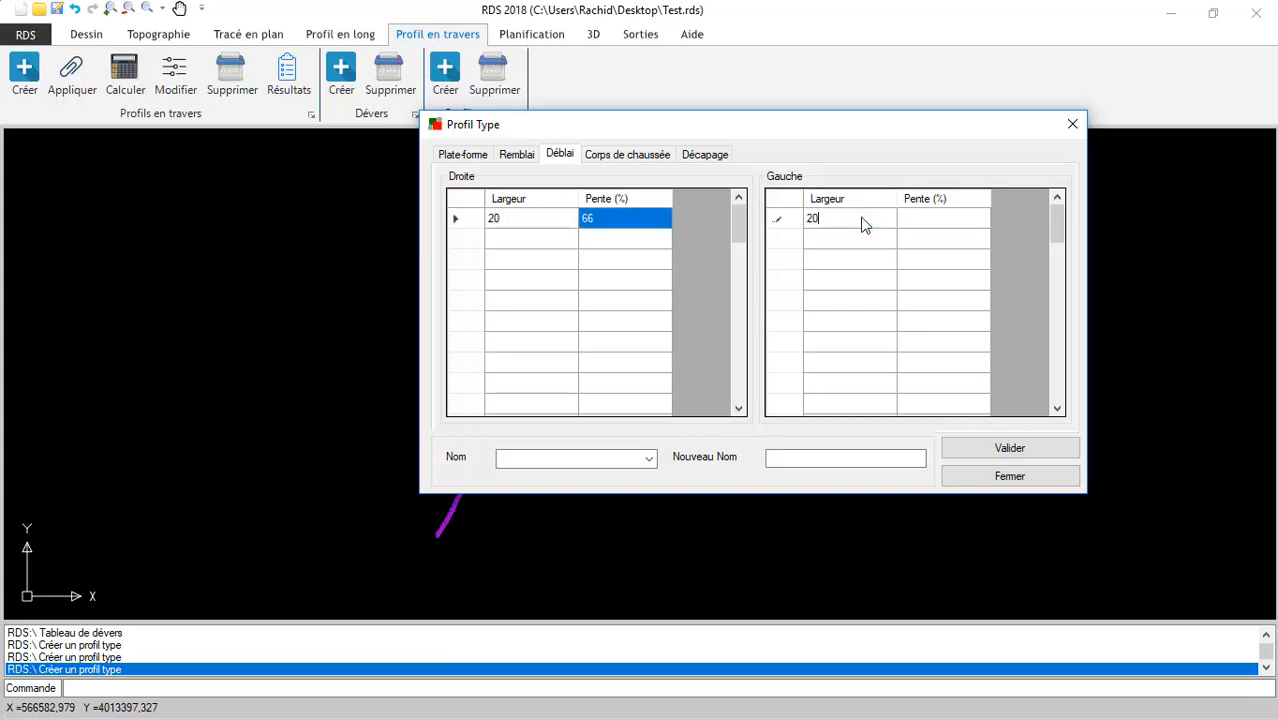
key("Tab")
type("66")
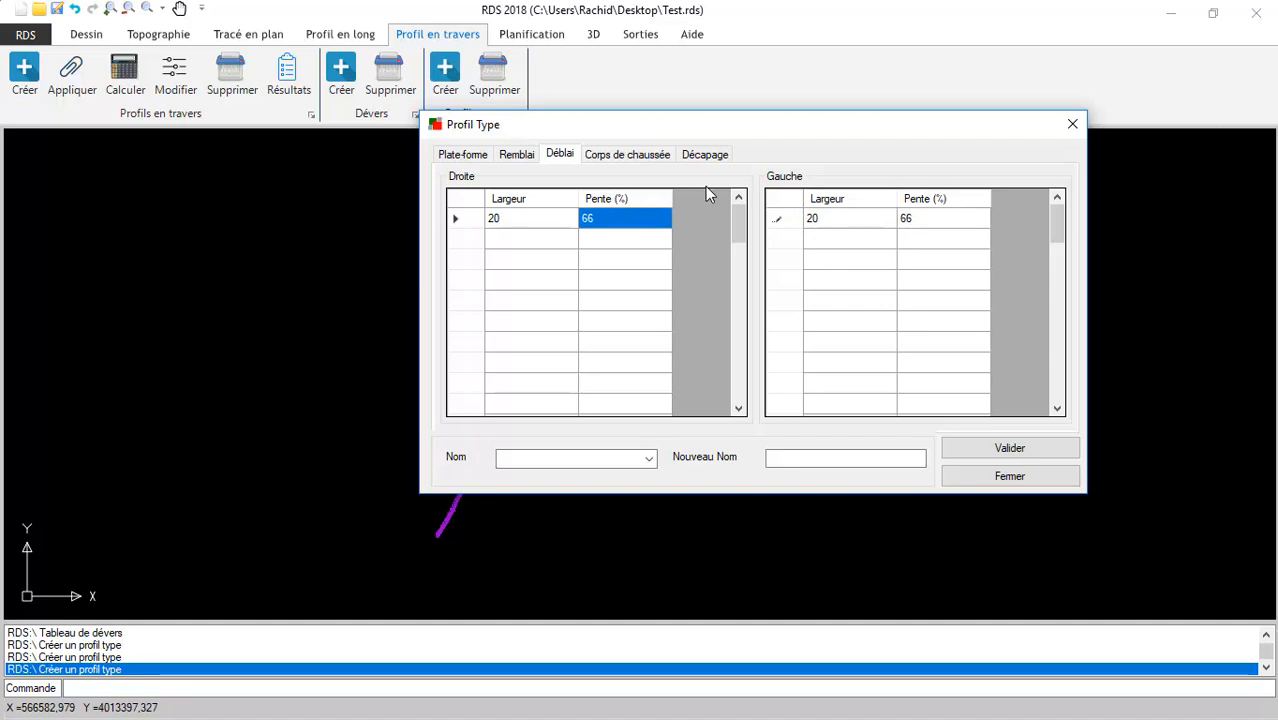
Add a pavement layer (Corps de chaussée) named BB with a carriageway thickness of 0.06 on both the Droite and Gauche sides
left_click(622, 156)
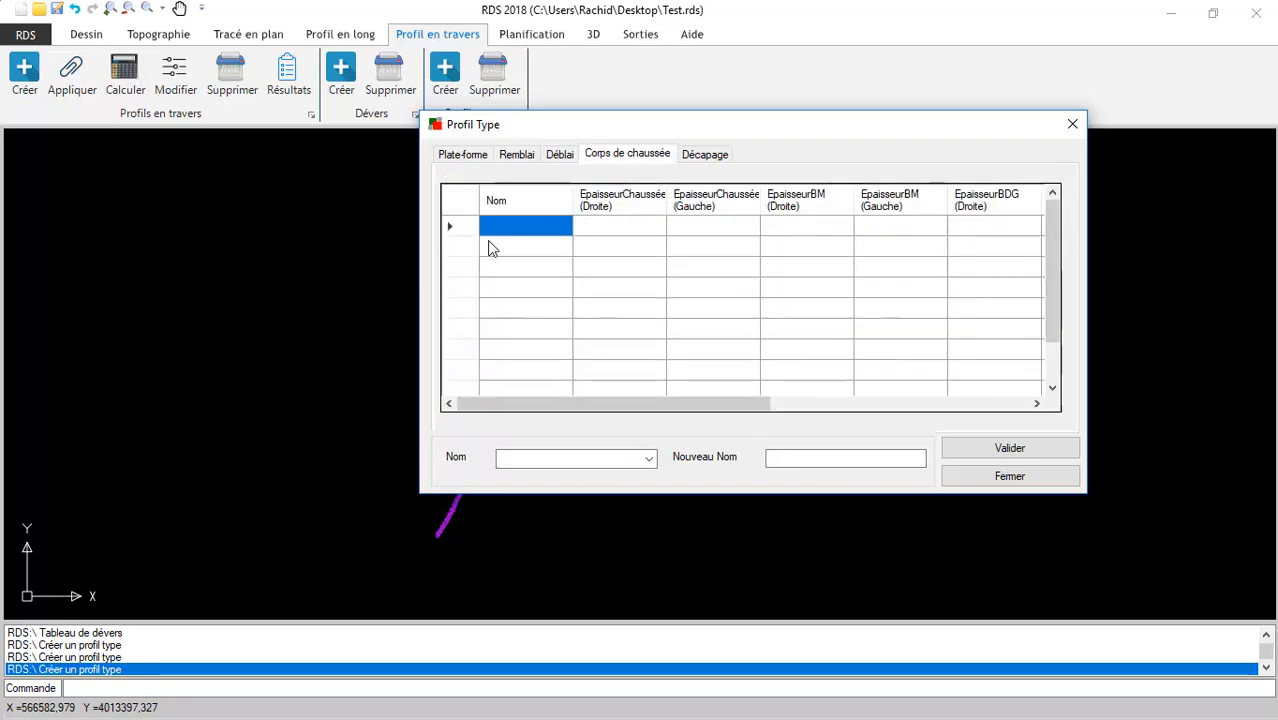
type("BB")
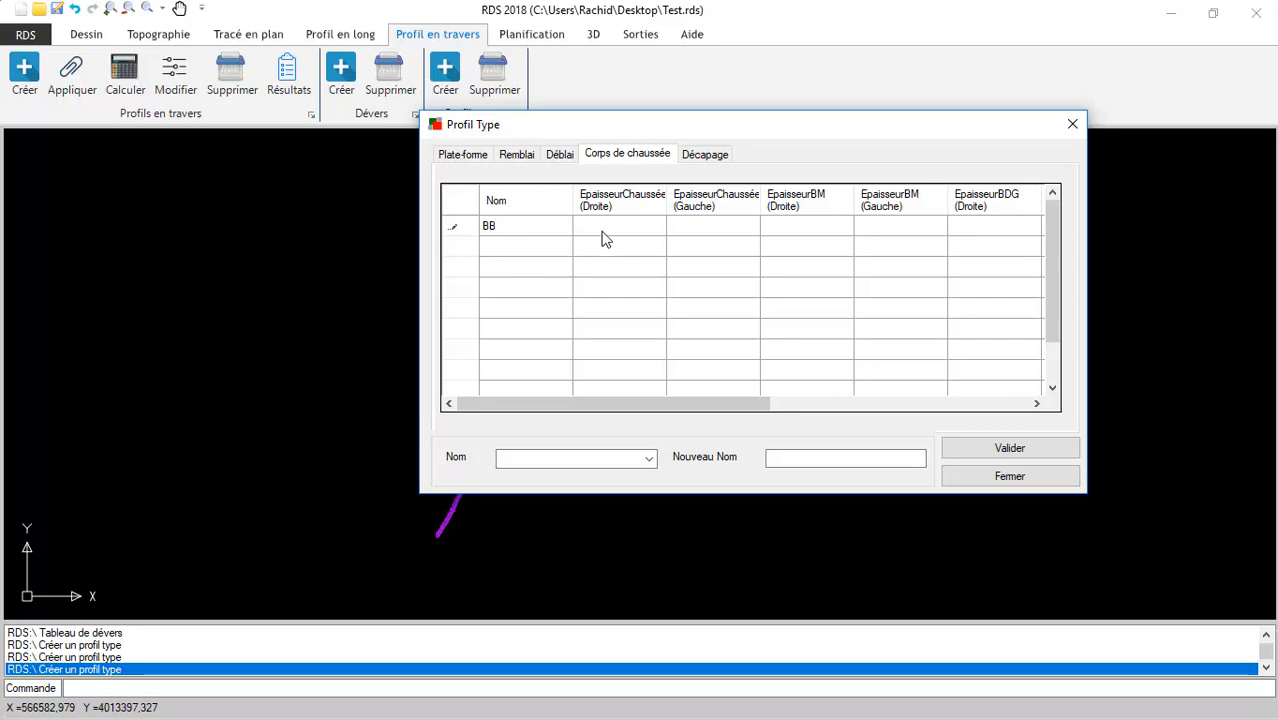
left_click(630, 227)
type("0.06")
key("Tab")
type("0.06")
key("Return")
Add a second pavement layer named GB with a carriageway thickness of 0.08 on both sides
key("Left")
key("Left")
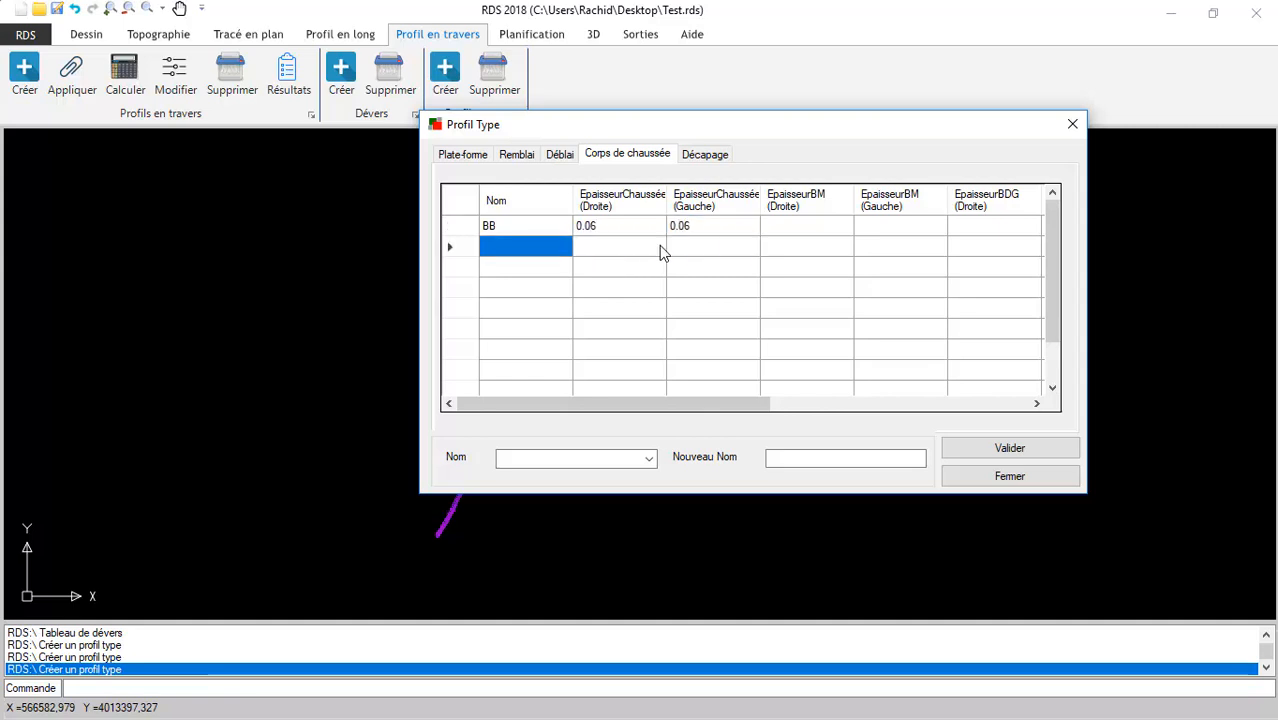
type("GB")
key("Tab")
type("0.")
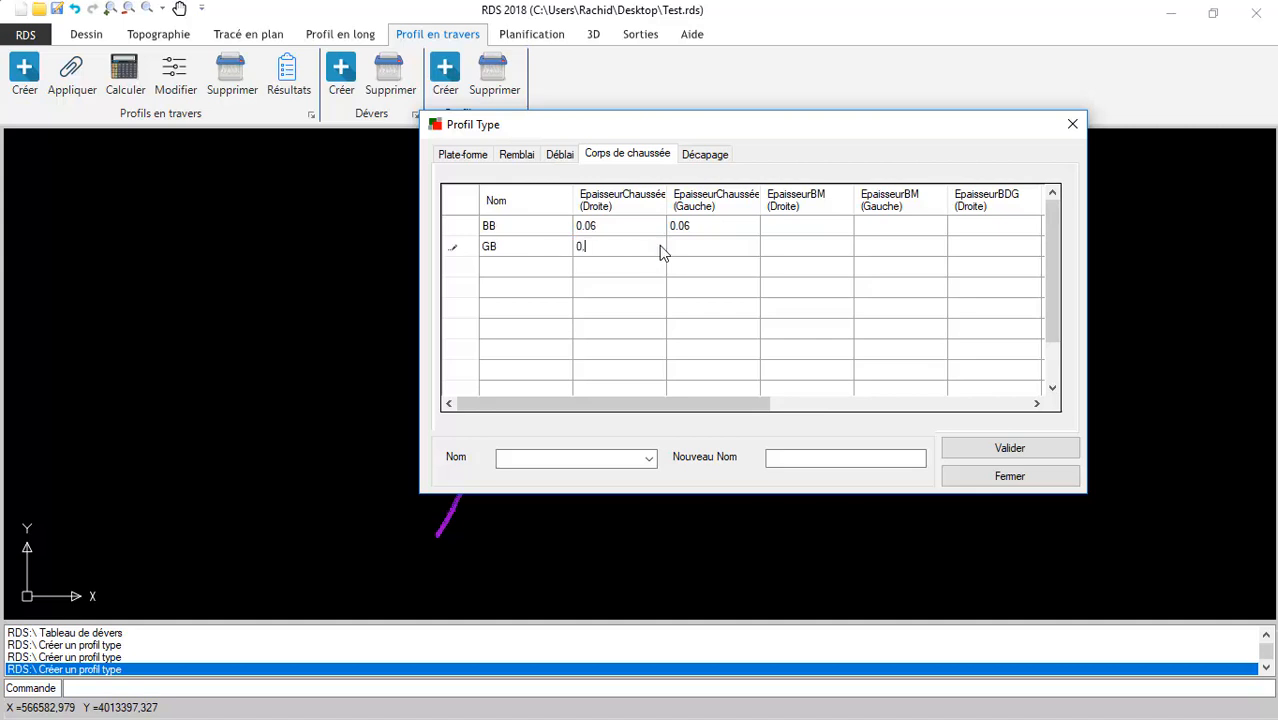
type("08")
key("Tab")
type("0")
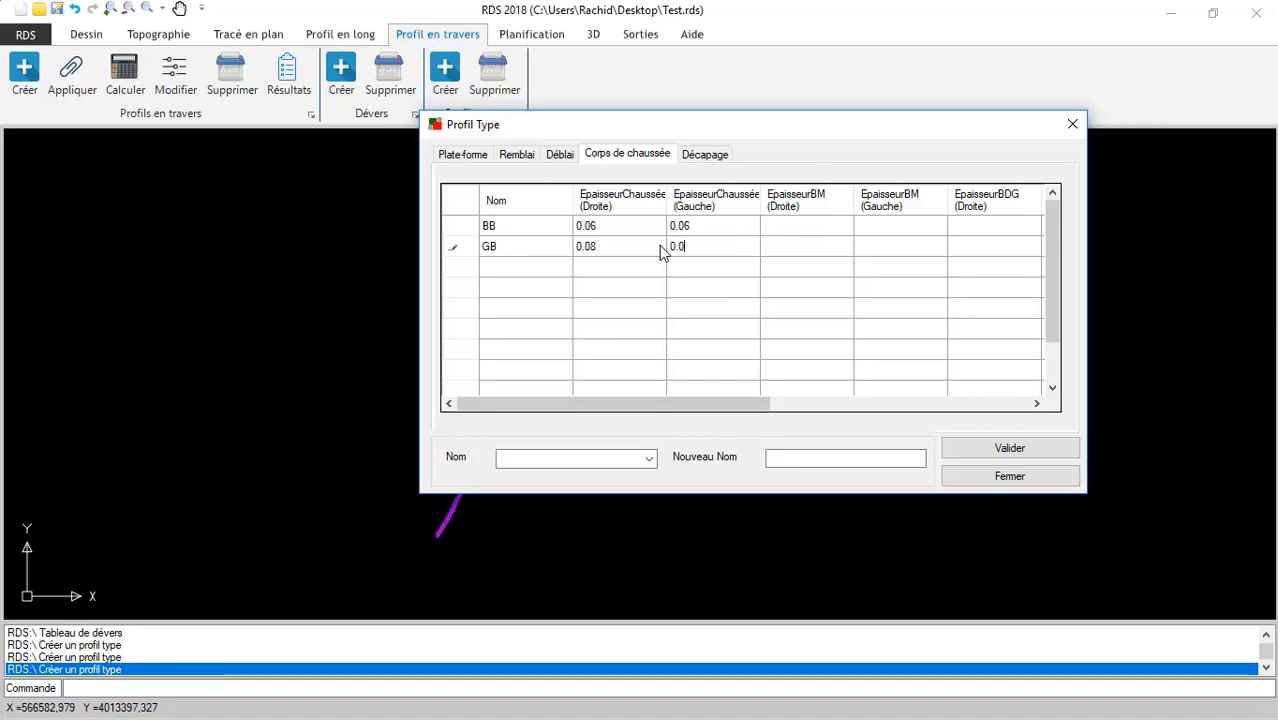
type(".08")
key("Return")
Add a third pavement layer named GNT with a carriageway thickness of 0.25 on both sides
key("Left")
key("Left")
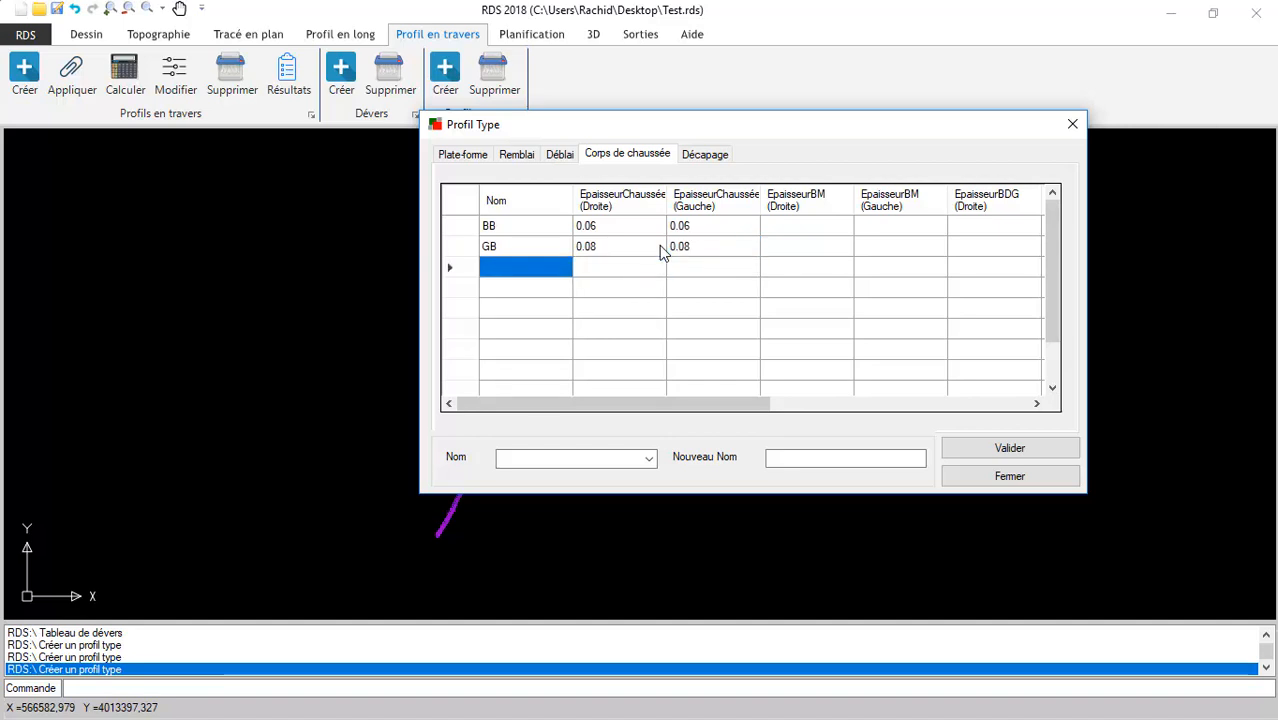
type("GNT")
key("Tab")
type("0.25")
key("Tab")
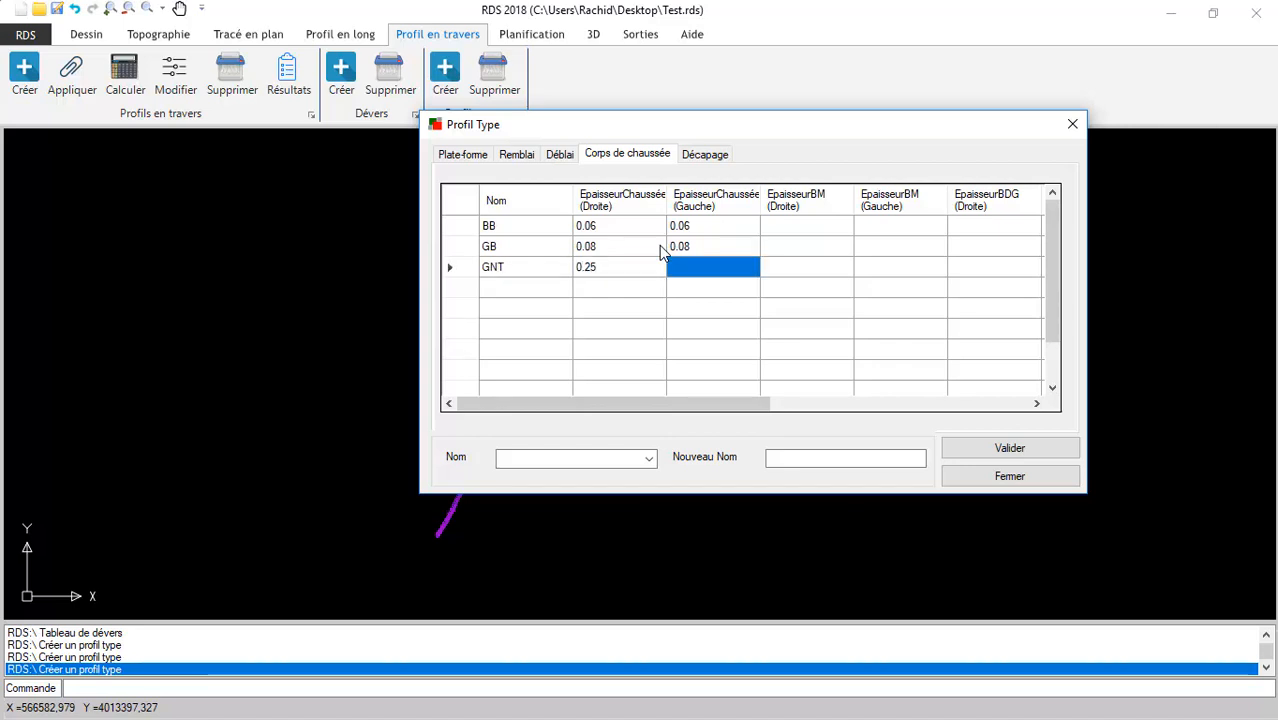
type("0.25")
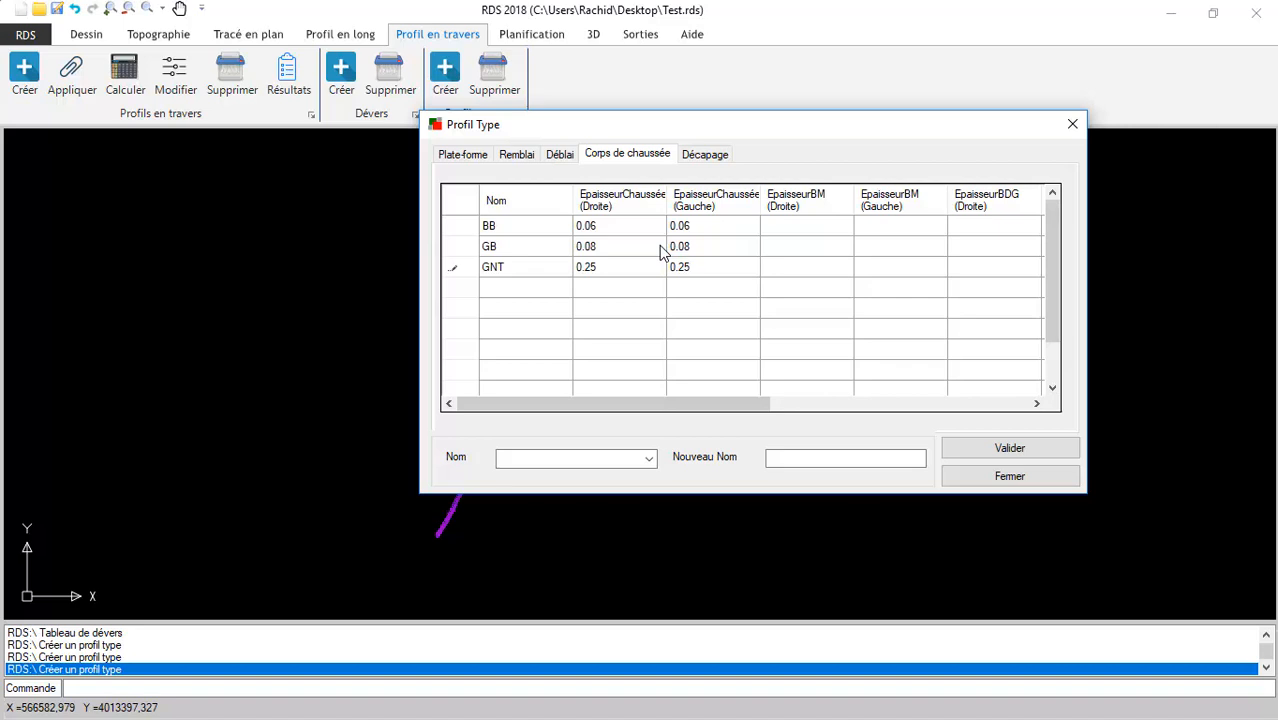
Leave the topsoil stripping (Décapage) thickness empty and save the typical profile under the new name PT01
left_click(717, 156)
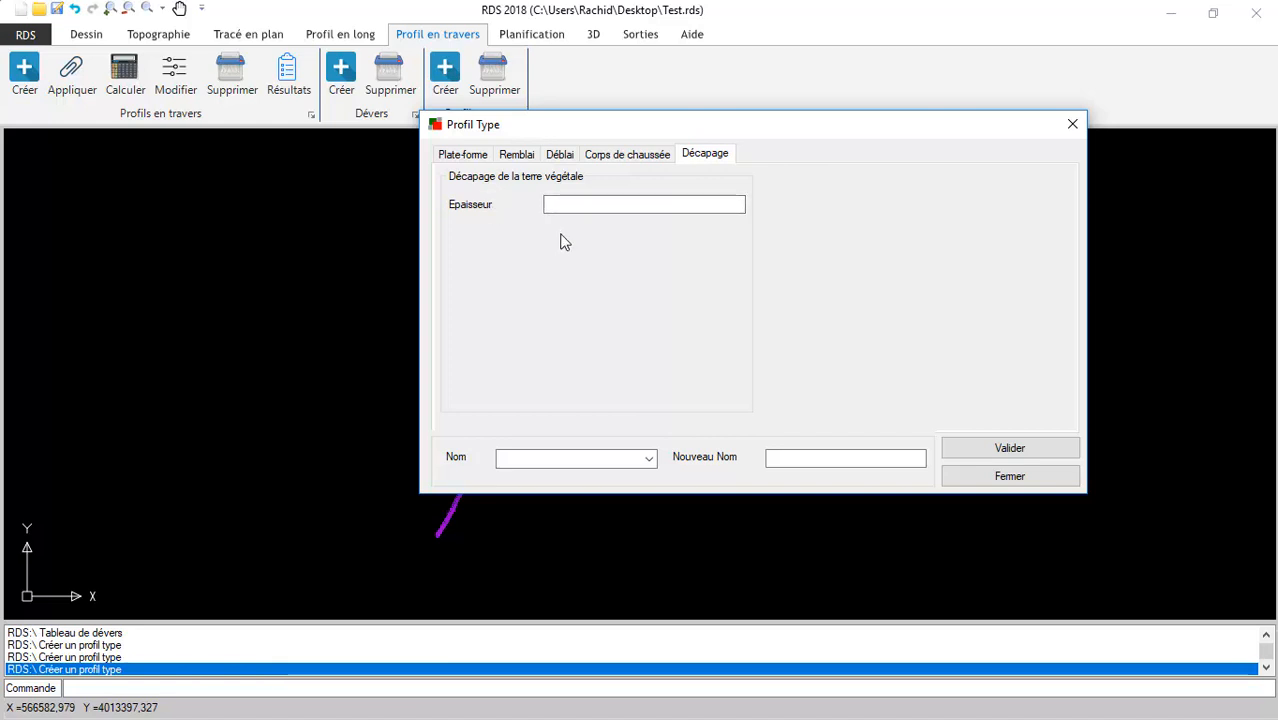
left_click(798, 458)
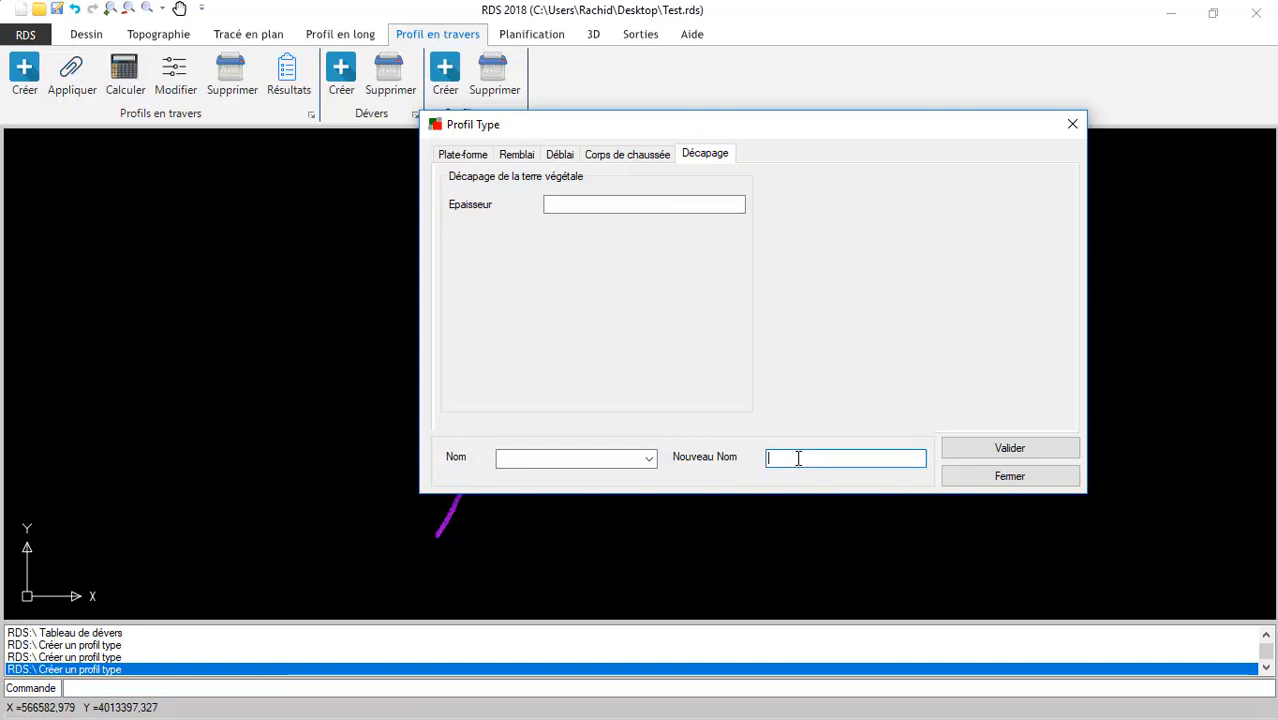
type("p")
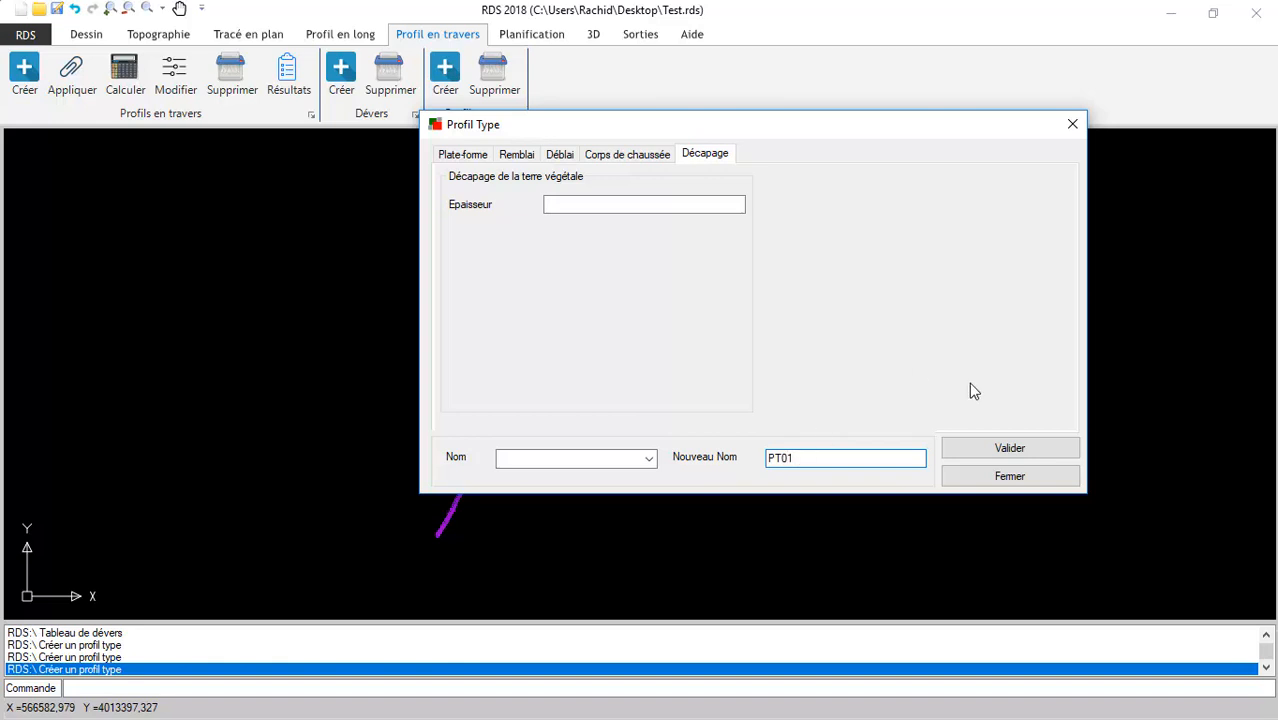
left_click(1023, 450)
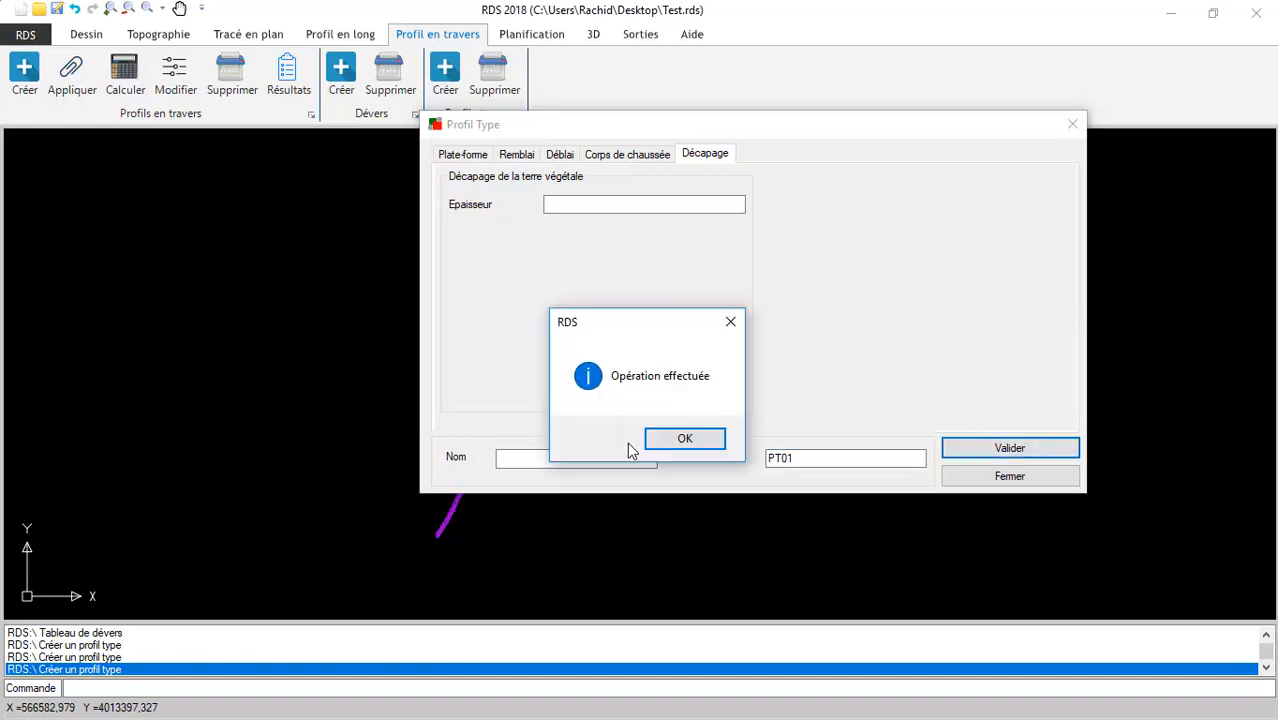
left_click(686, 440)
left_click(1034, 484)
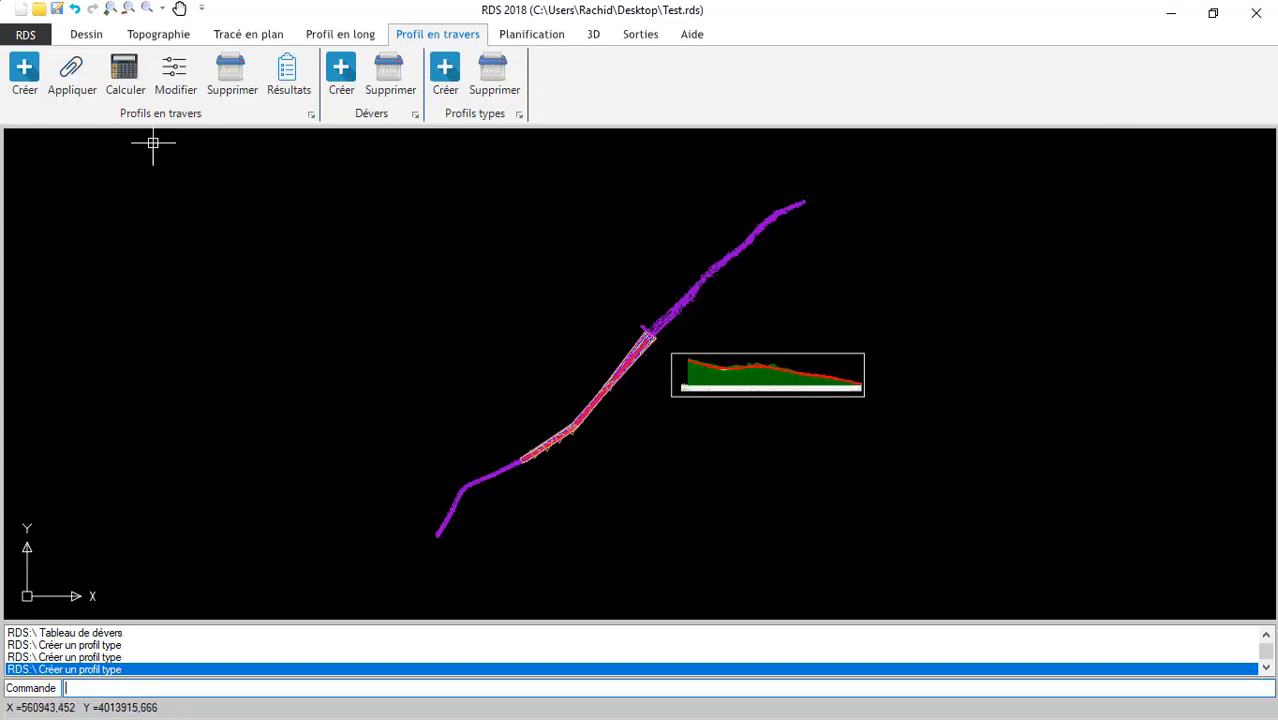
Start applying typical profiles and choose Profil en travers N°=1 as the cross-section list
left_click(85, 88)
scroll(862, 385, "up", 8)
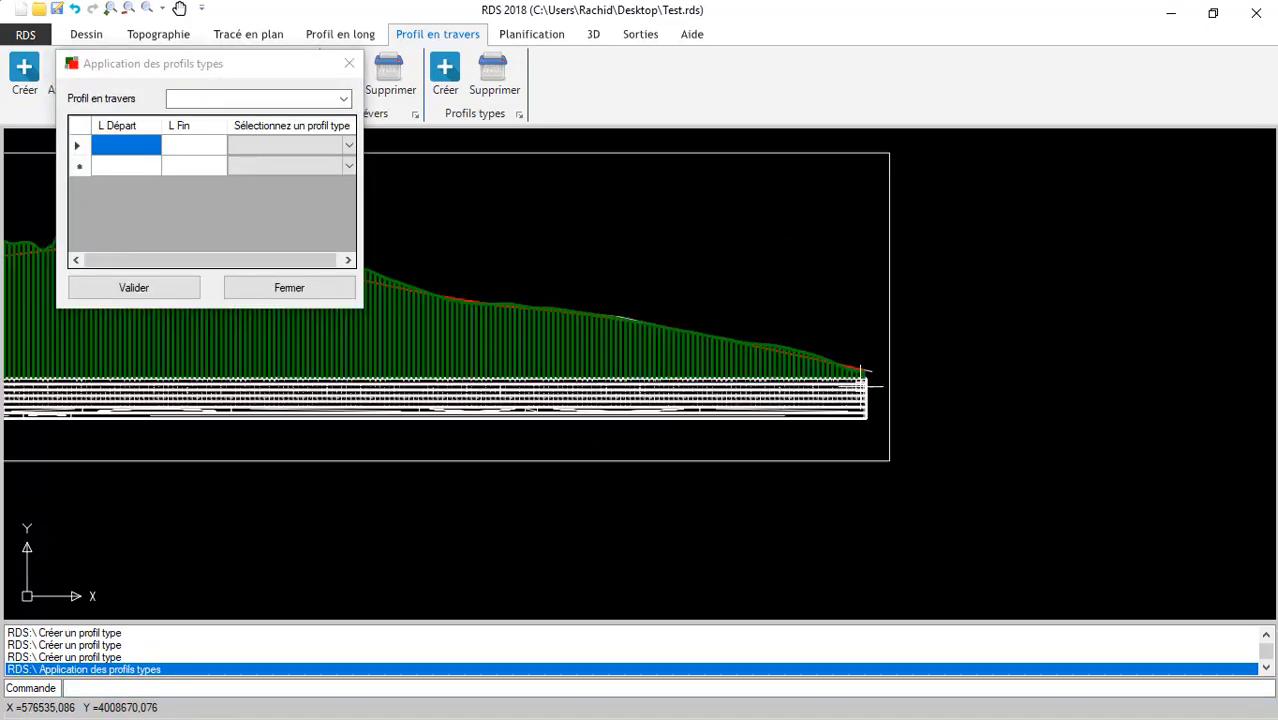
scroll(880, 440, "up", 3)
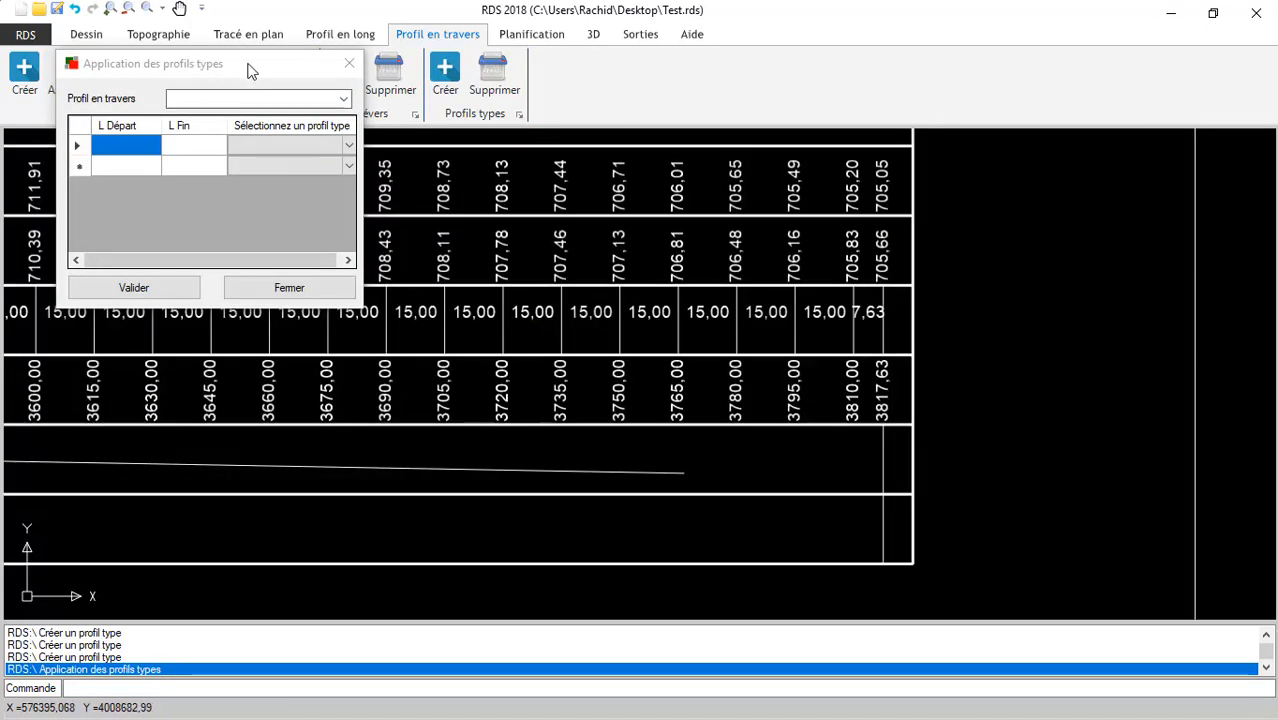
left_click_drag(235, 62, 345, 222)
left_click(454, 256)
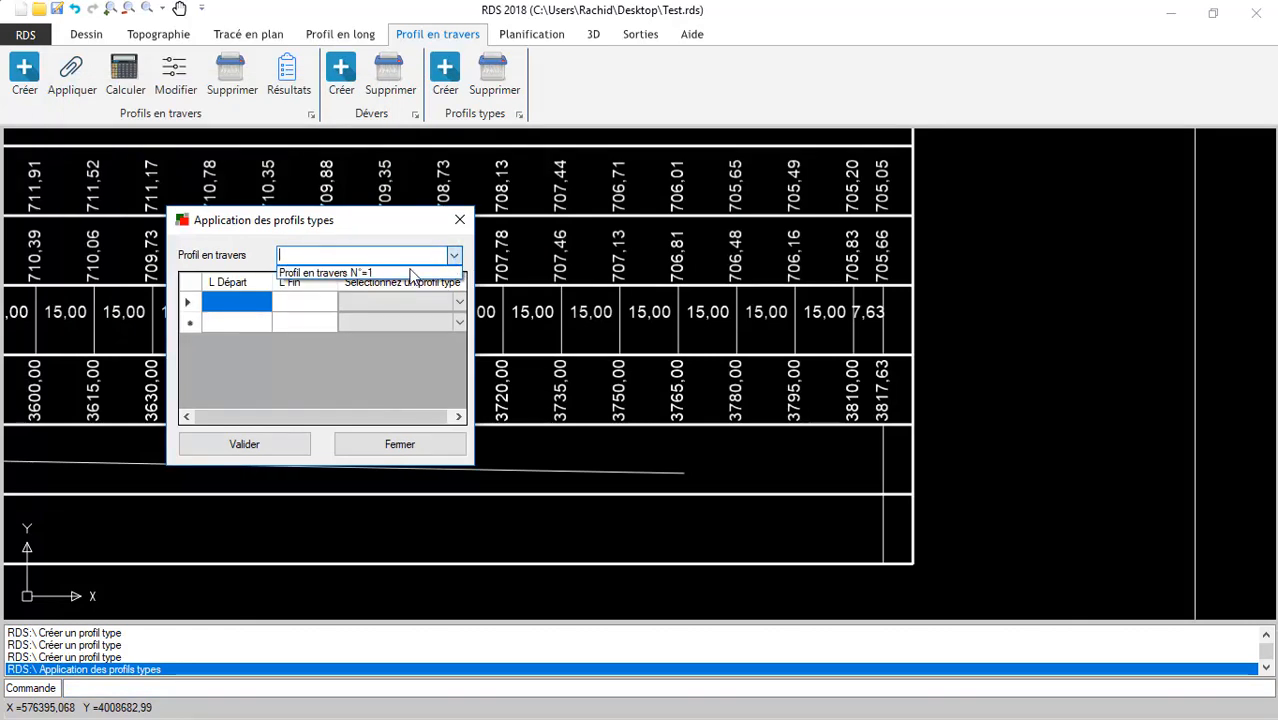
left_click(375, 273)
Assign typical profile PT01 from L Départ 0 to L Fin 3900 and validate the application
left_click(238, 302)
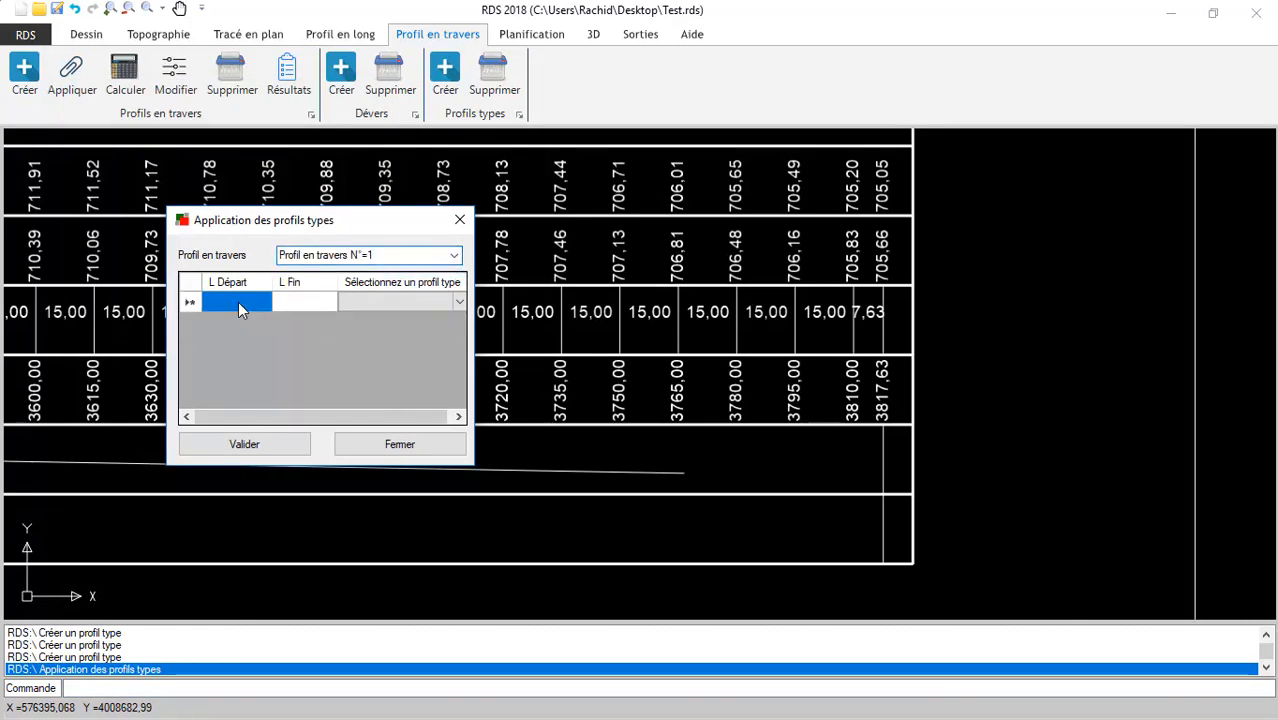
type("0")
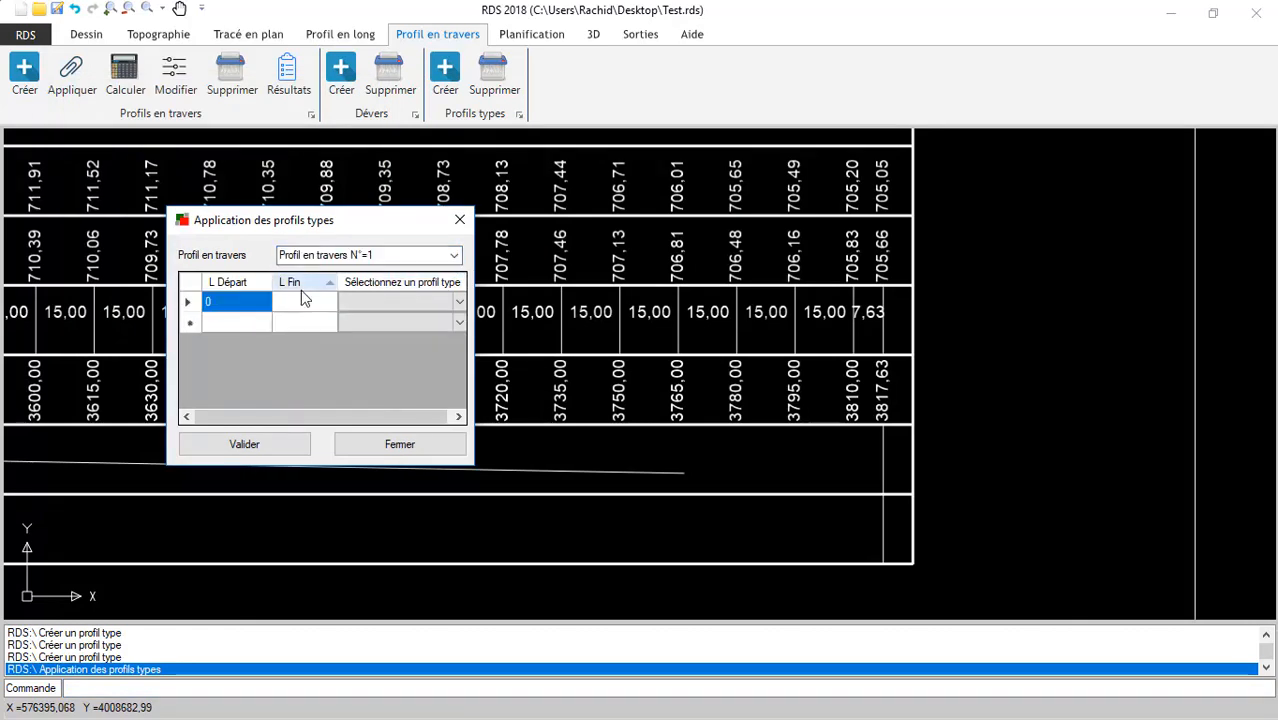
left_click(303, 305)
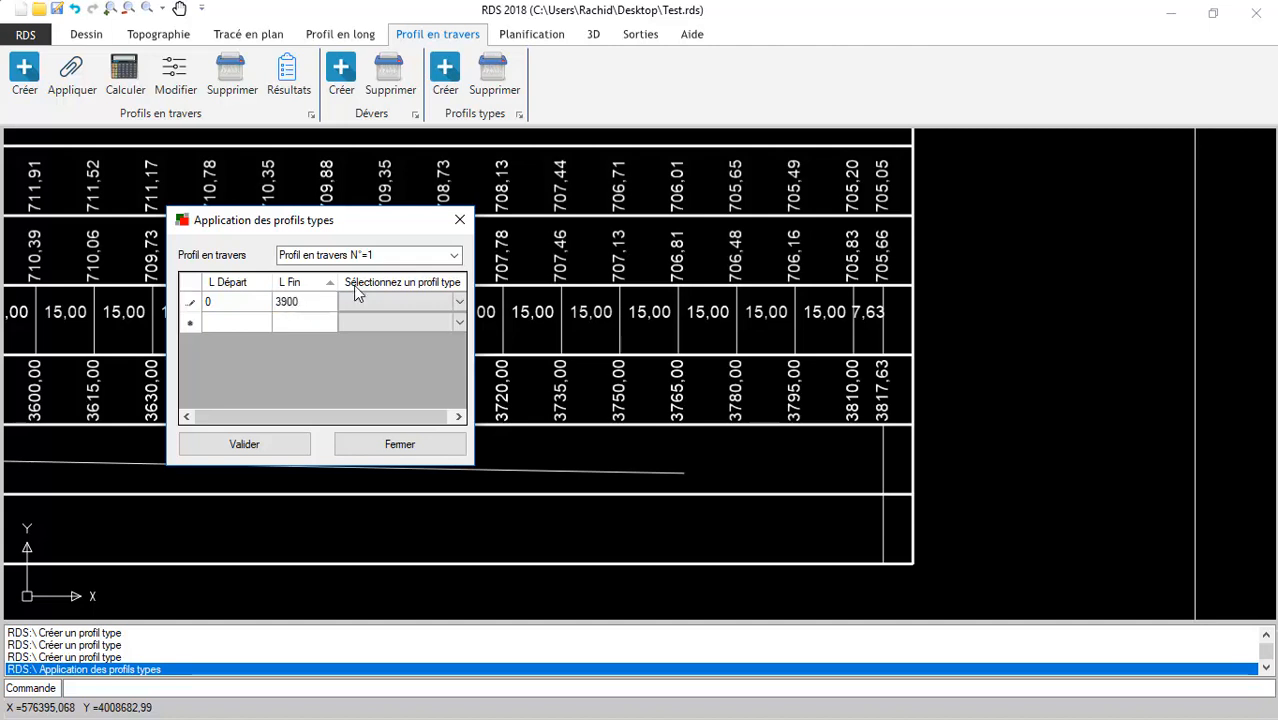
left_click(460, 302)
left_click(459, 305)
left_click(408, 319)
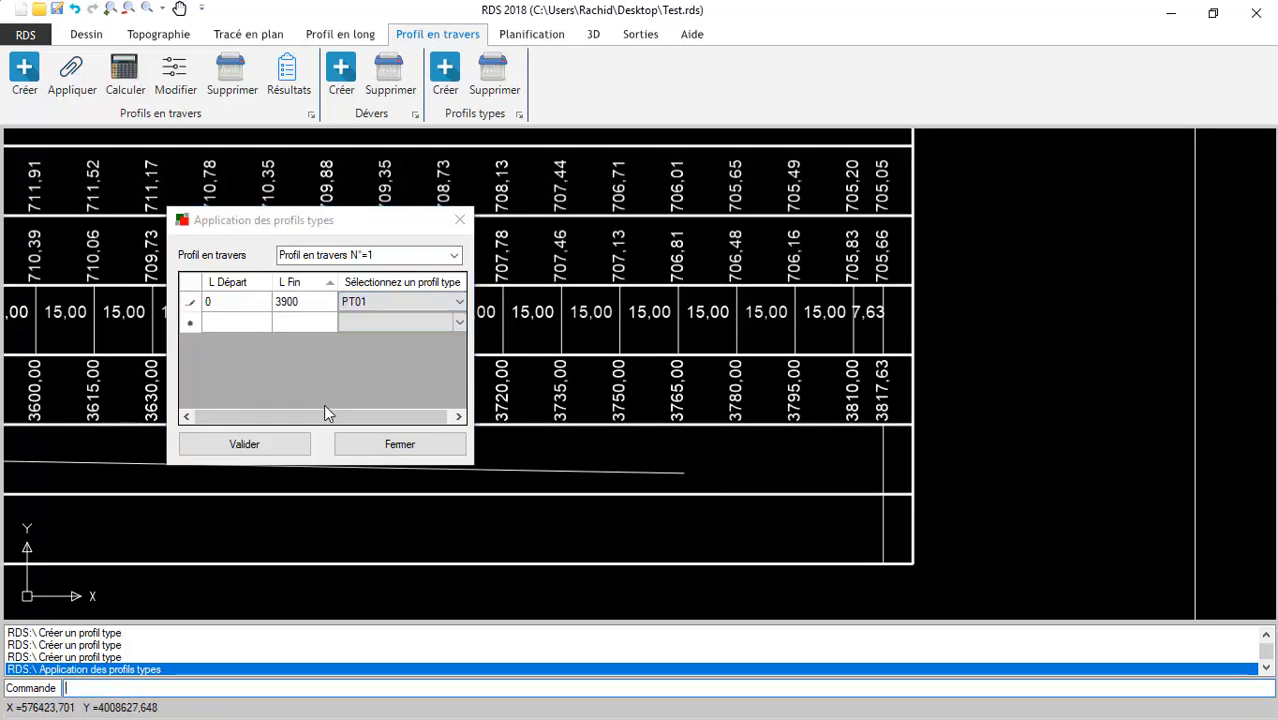
left_click(267, 447)
left_click(714, 444)
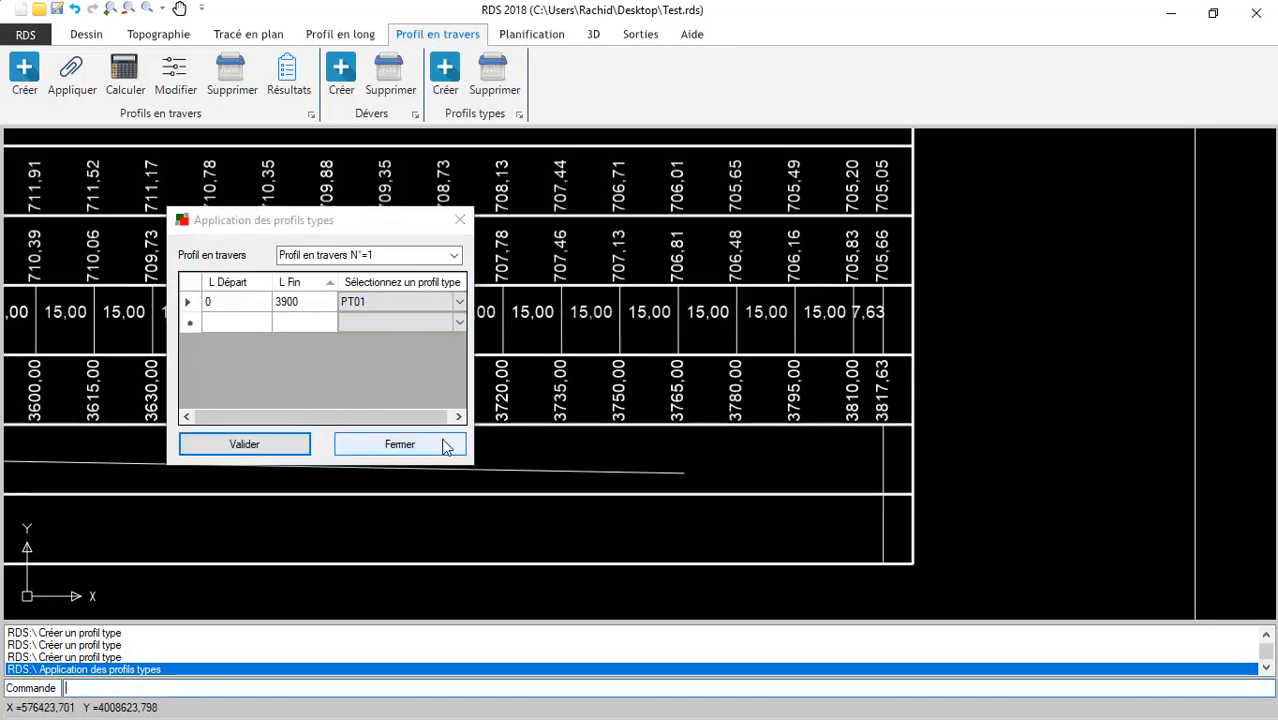
left_click(380, 444)
Calculate and draw Profil en travers N°=1 below the long profile, at insertion point X 571827, Y 4005048, with 10 profiles along X
scroll(532, 373, "down", 2)
scroll(532, 373, "down", 5)
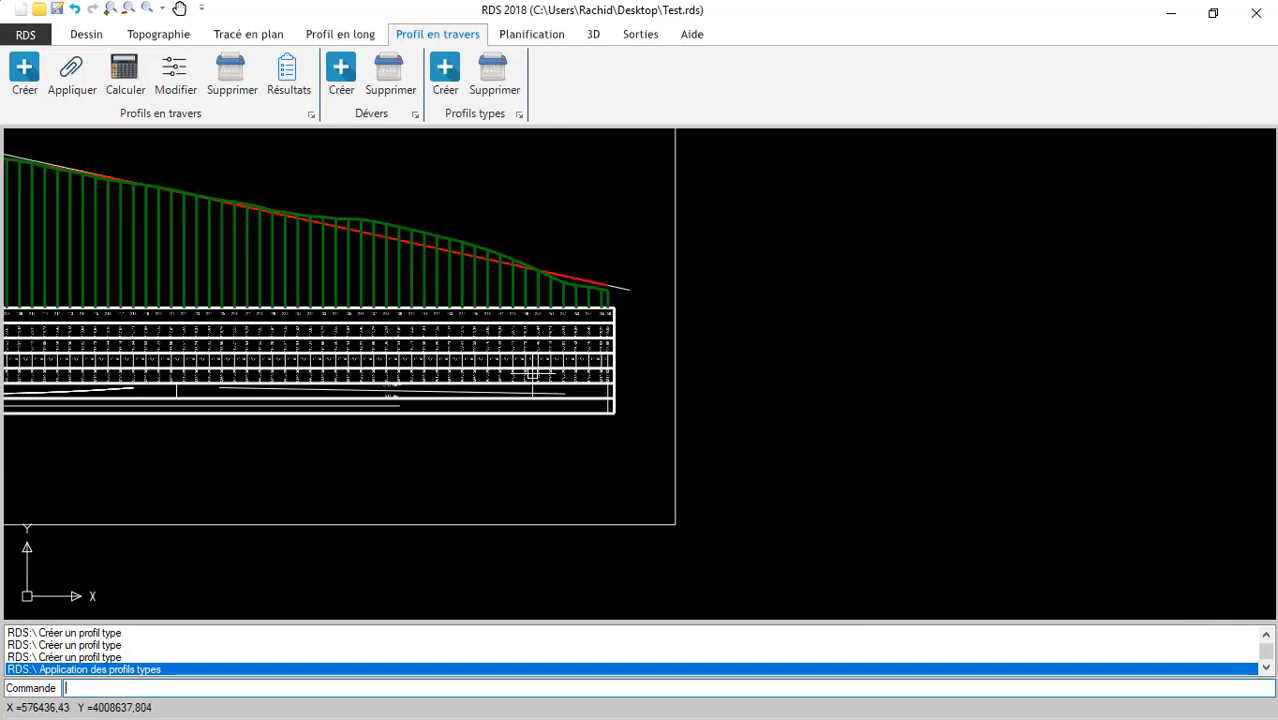
scroll(538, 373, "down", 3)
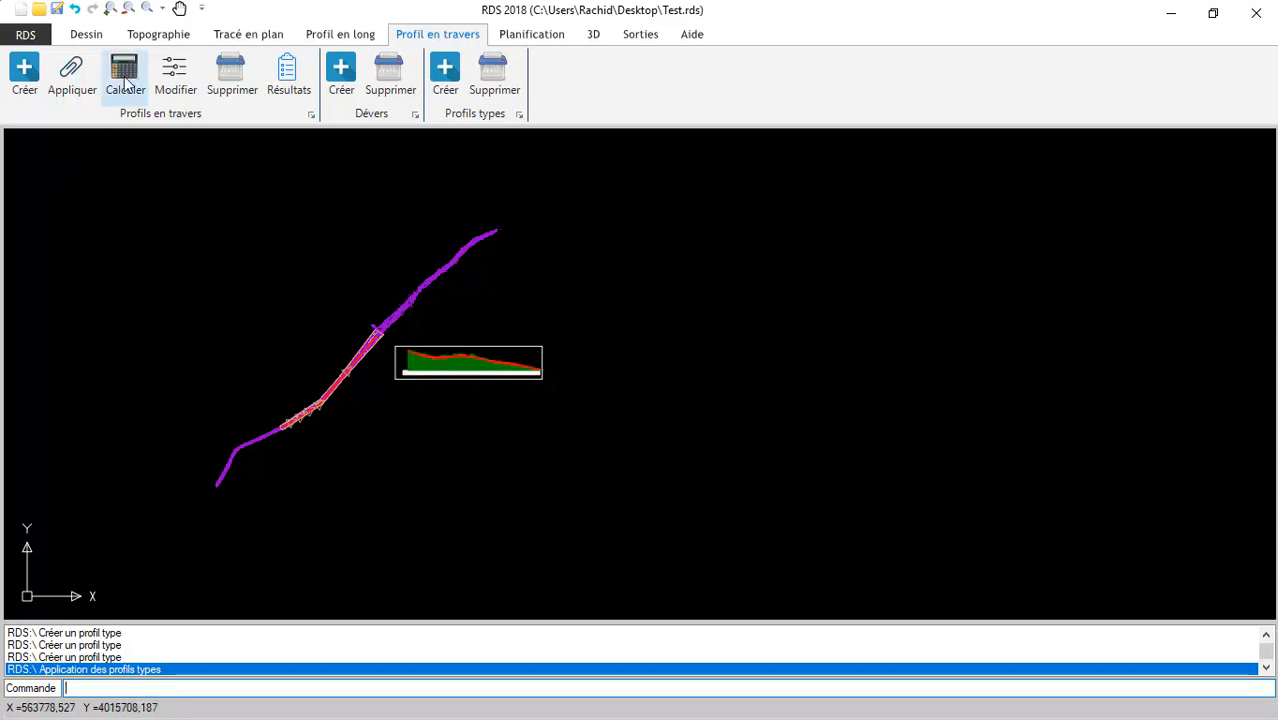
left_click(125, 75)
left_click(372, 495)
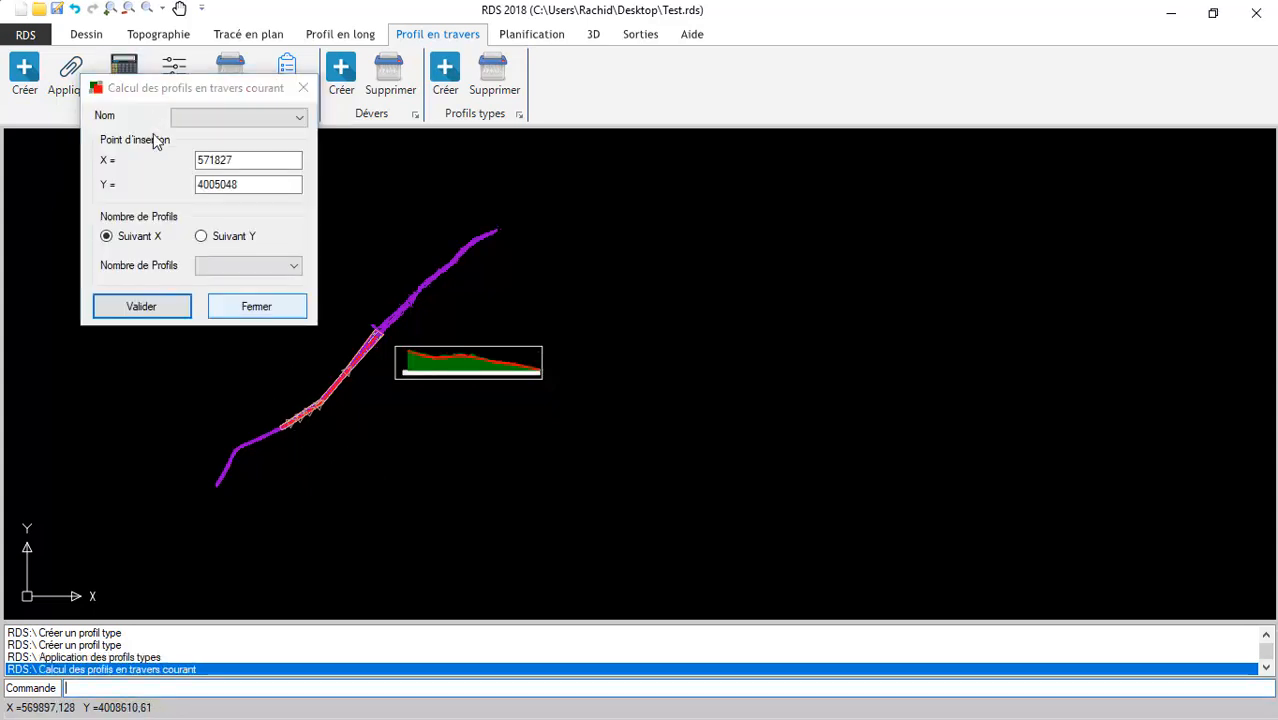
left_click(244, 120)
left_click(224, 134)
left_click(246, 268)
left_click(205, 393)
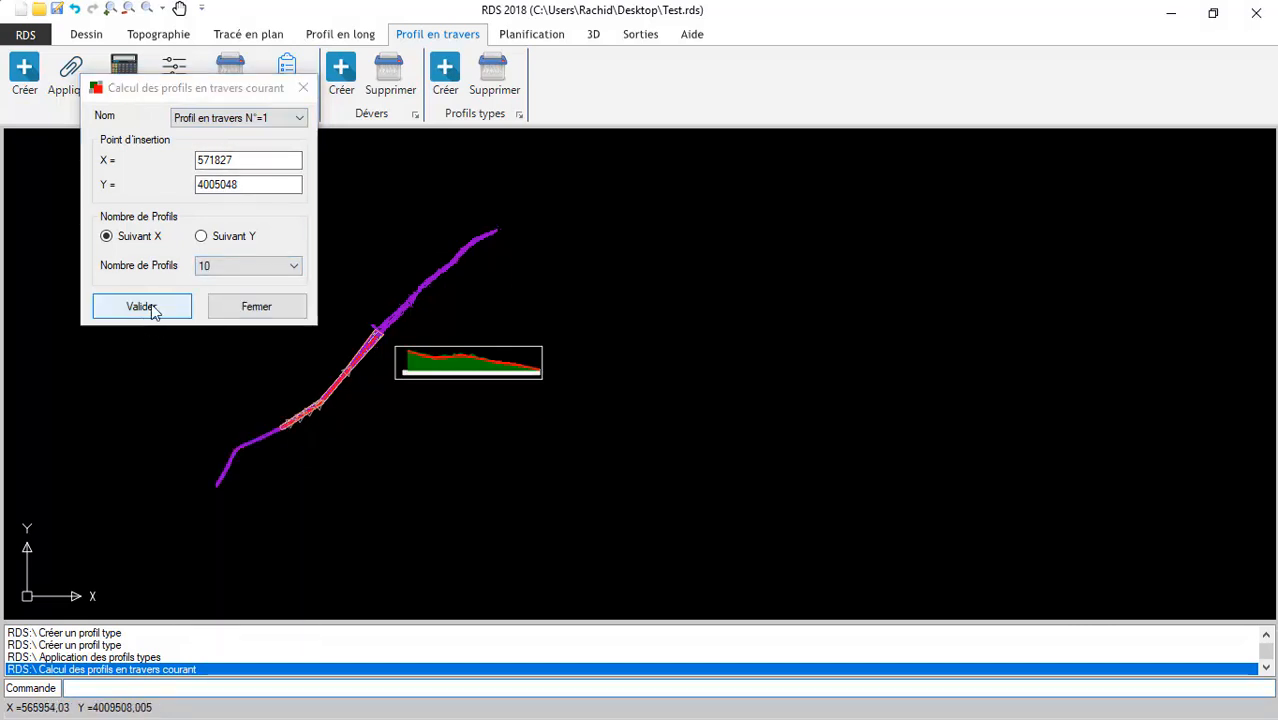
left_click(160, 310)
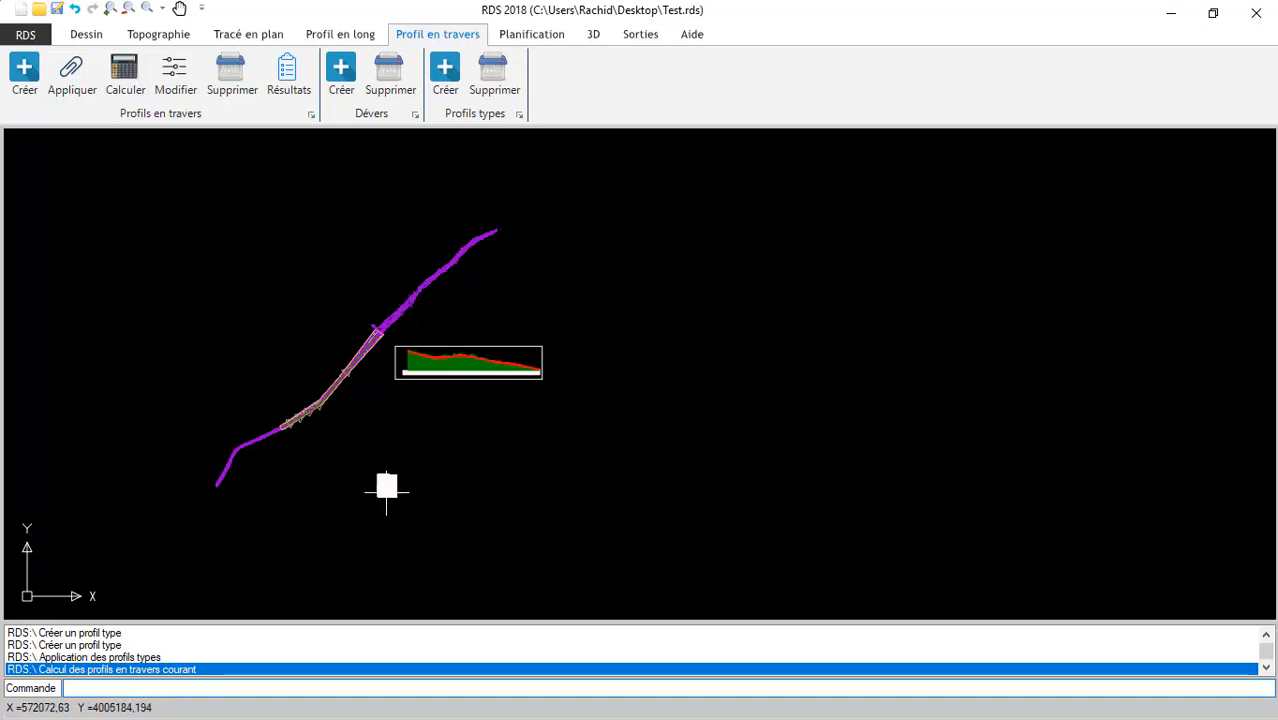
Examine the drawn cross-section sheets, including the crossfalls and surface areas listed for Profil N°=16
scroll(385, 472, "up", 1)
scroll(520, 390, "up", 3)
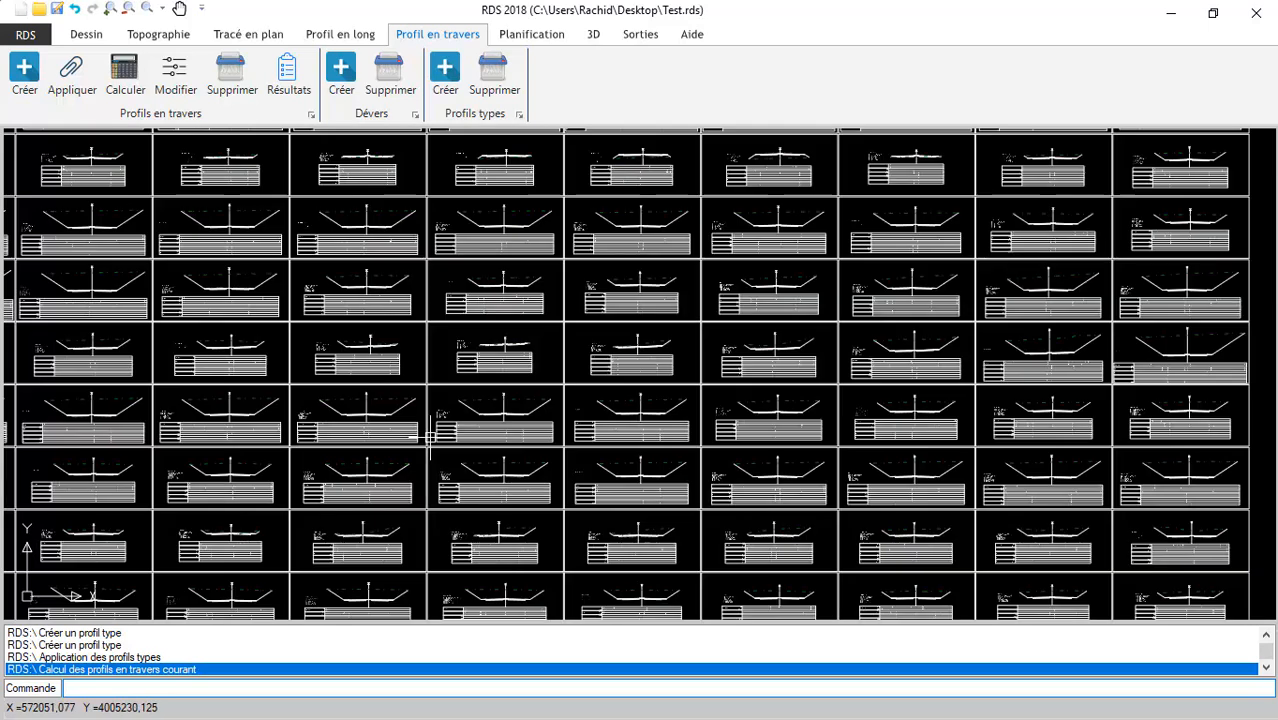
scroll(560, 360, "down", 5)
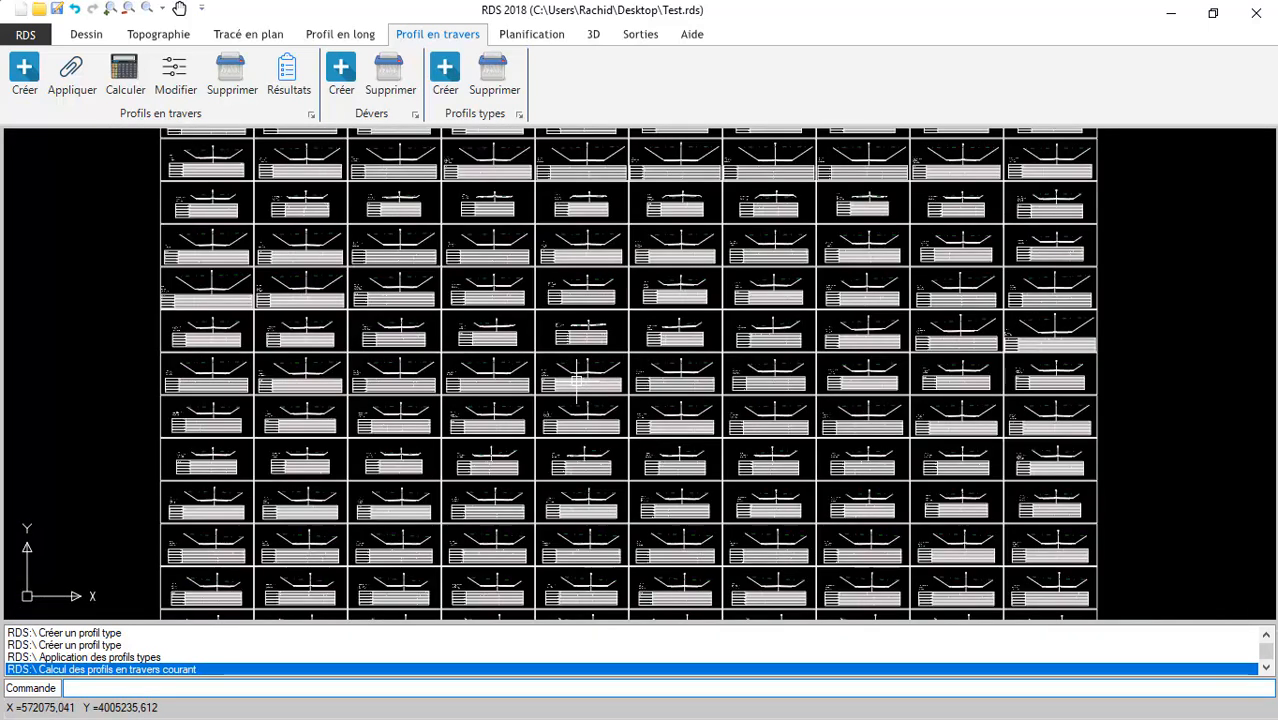
scroll(641, 497, "up", 5)
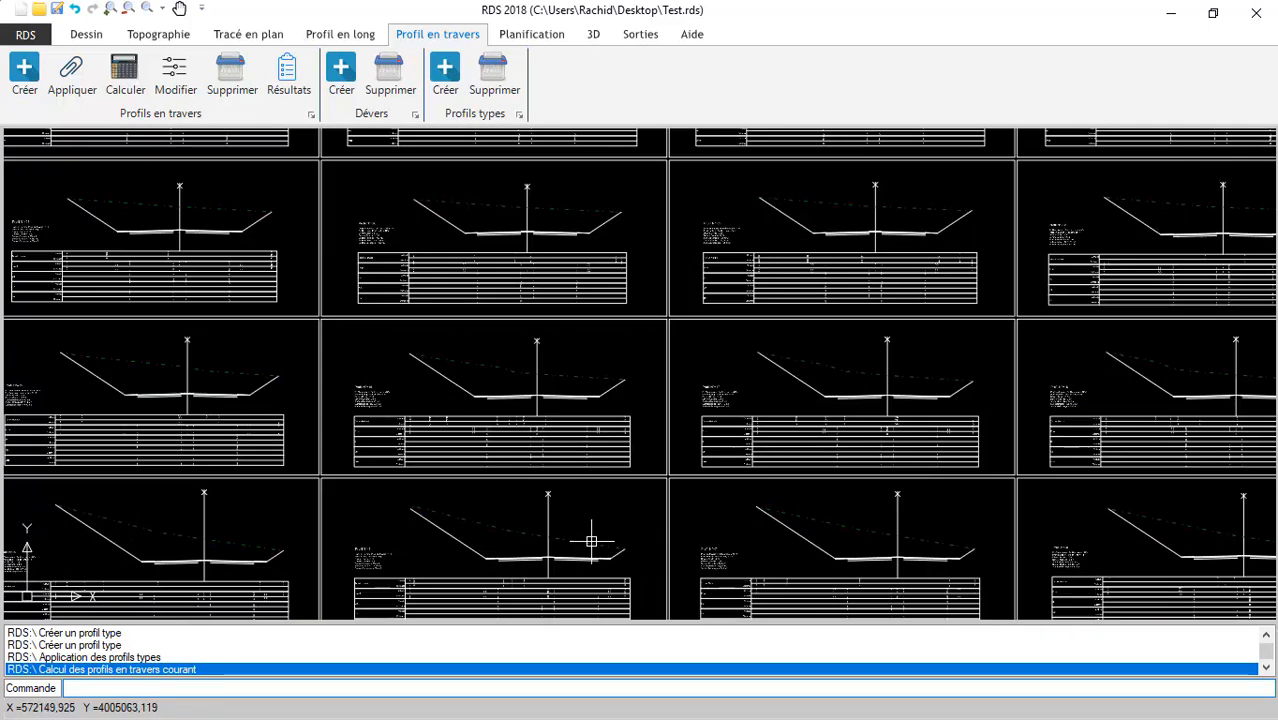
scroll(456, 474, "up", 5)
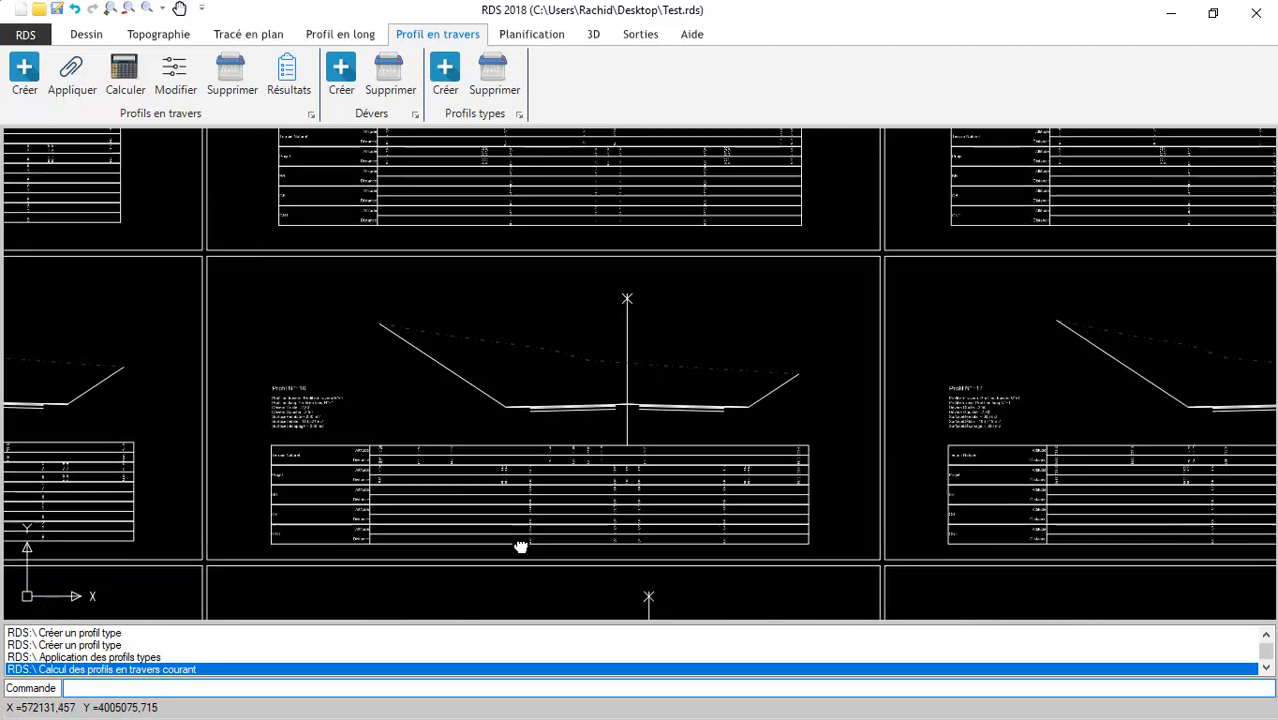
scroll(666, 371, "down", 2)
scroll(679, 362, "up", 3)
scroll(807, 494, "down", 4)
scroll(403, 493, "up", 3)
scroll(339, 474, "down", 5)
scroll(258, 265, "up", 5)
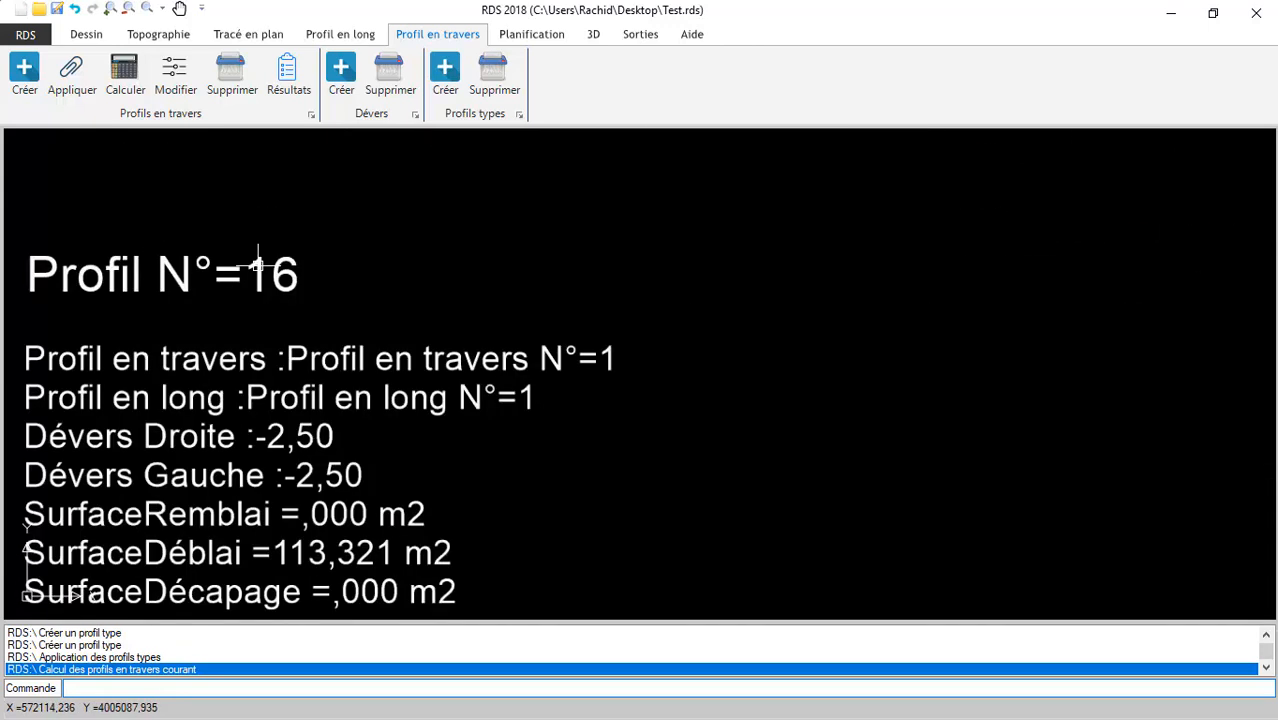
Examine the road plan view around the cross-section lines after the profile calculation
scroll(258, 265, "down", 1)
scroll(459, 395, "down", 6)
scroll(455, 422, "down", 8)
middle_click_drag(243, 347, 815, 580)
scroll(499, 477, "down", 2)
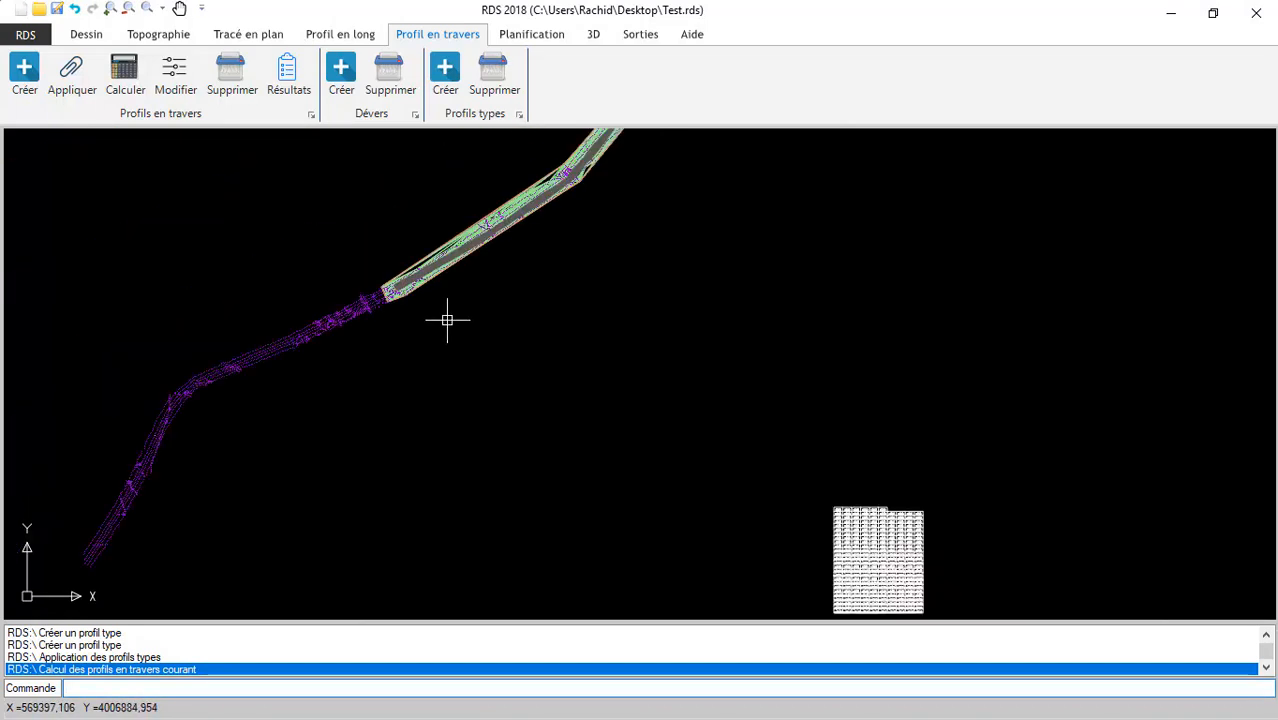
middle_click_drag(431, 414, 394, 525)
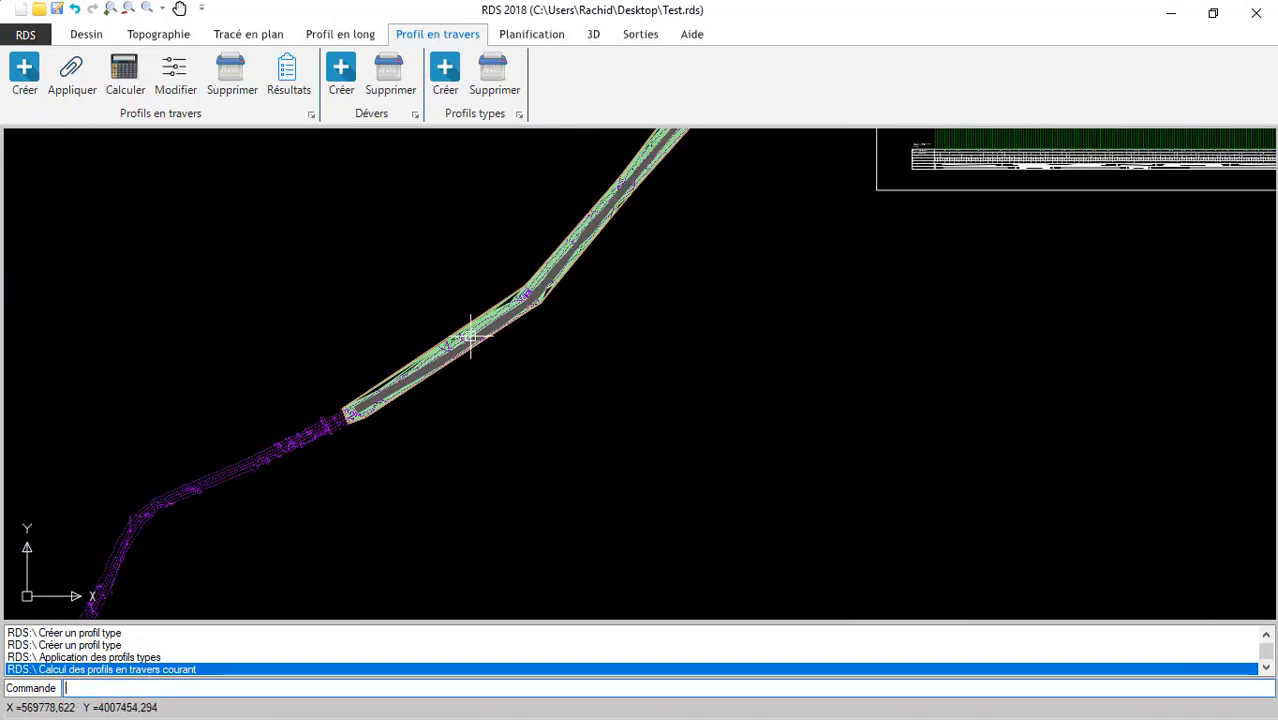
scroll(469, 345, "up", 5)
scroll(362, 372, "up", 2)
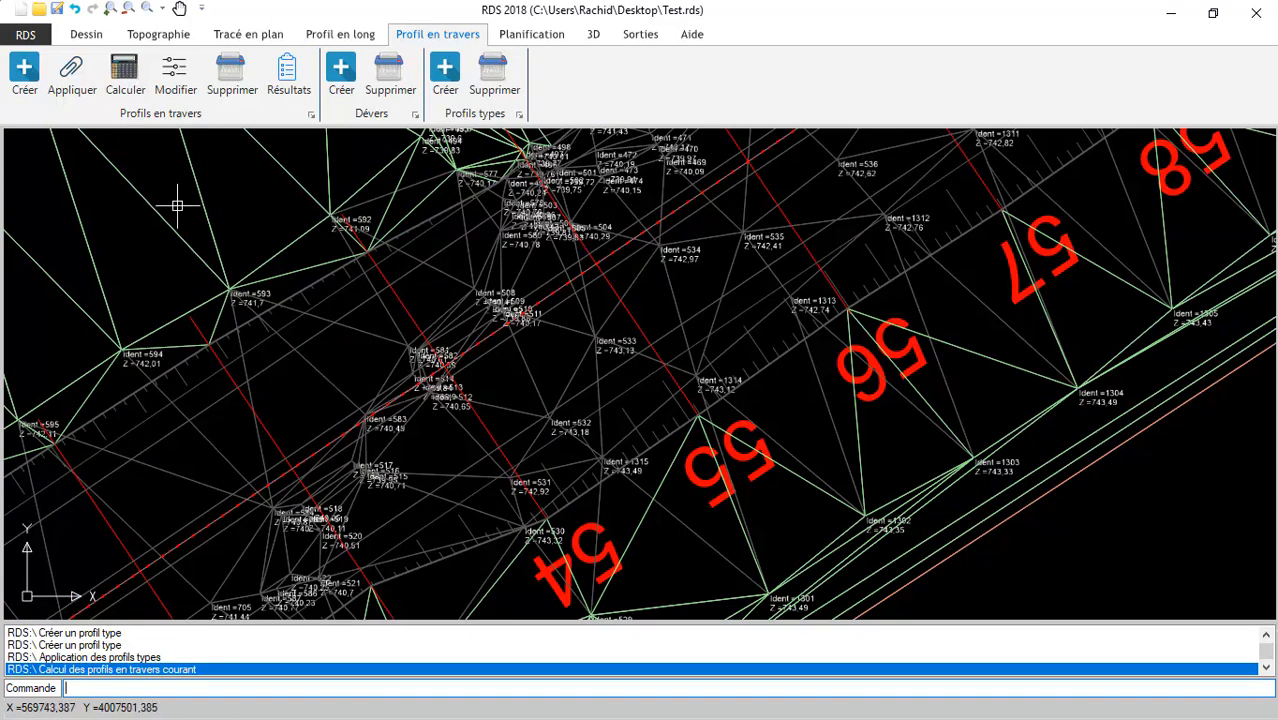
Hide the MNT layer in the drawing
left_click(86, 34)
left_click(826, 65)
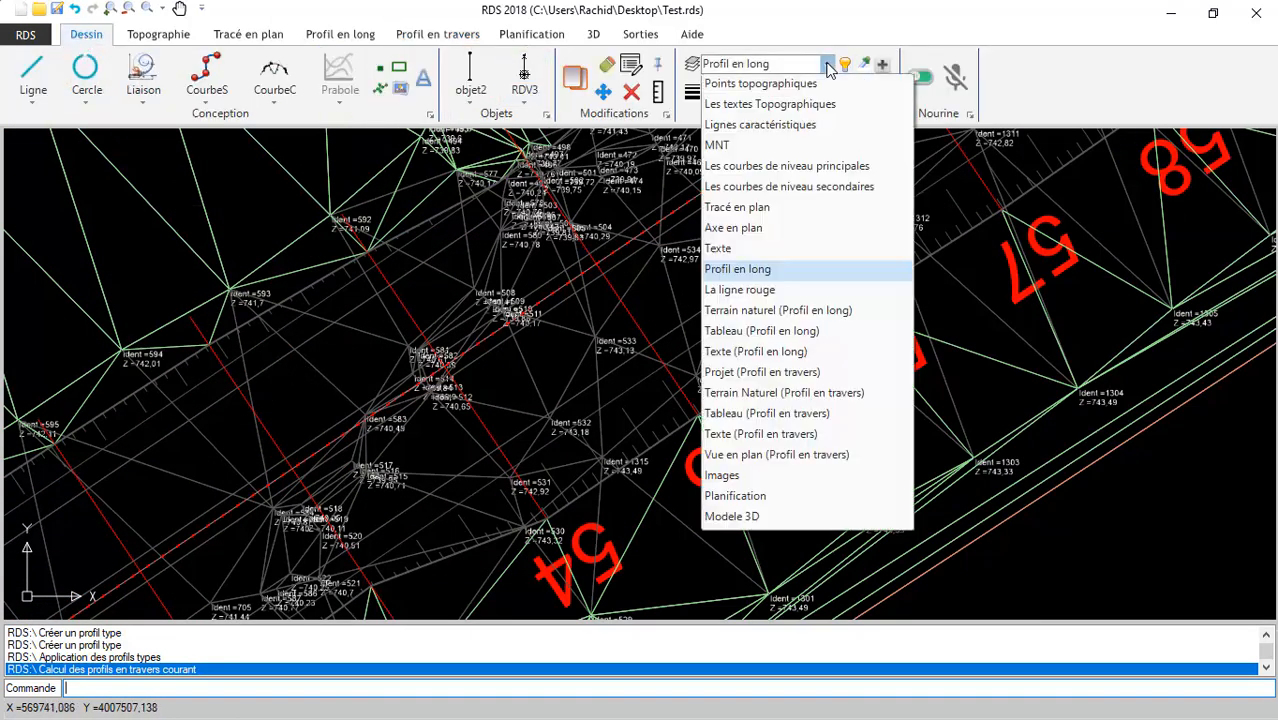
left_click(713, 146)
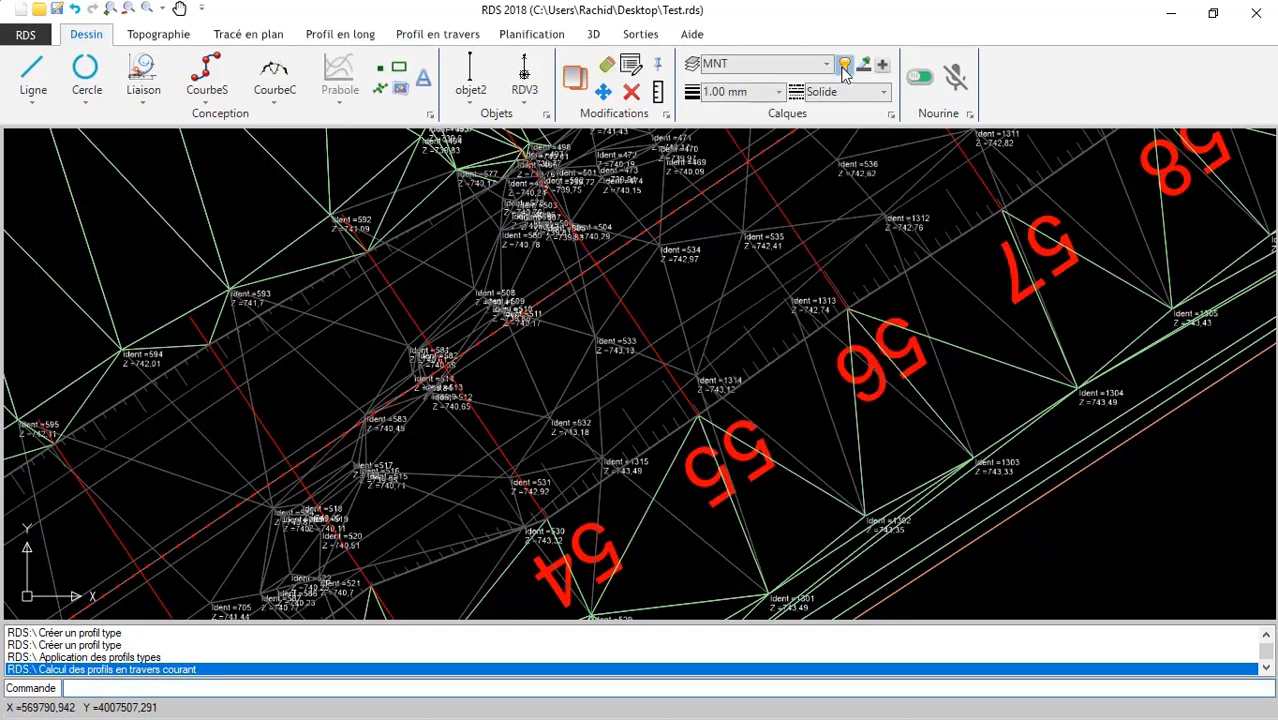
Examine the road platform, slopes and numbered cross-section lines along the alignment in plan view
scroll(607, 234, "down", 3)
middle_click_drag(611, 224, 184, 509)
mouse_move(693, 220)
middle_mouse_down()
mouse_move(690, 237)
mouse_move(428, 453)
mouse_move(222, 594)
mouse_move(611, 303)
mouse_move(298, 533)
middle_mouse_up()
scroll(432, 415, "down", 1)
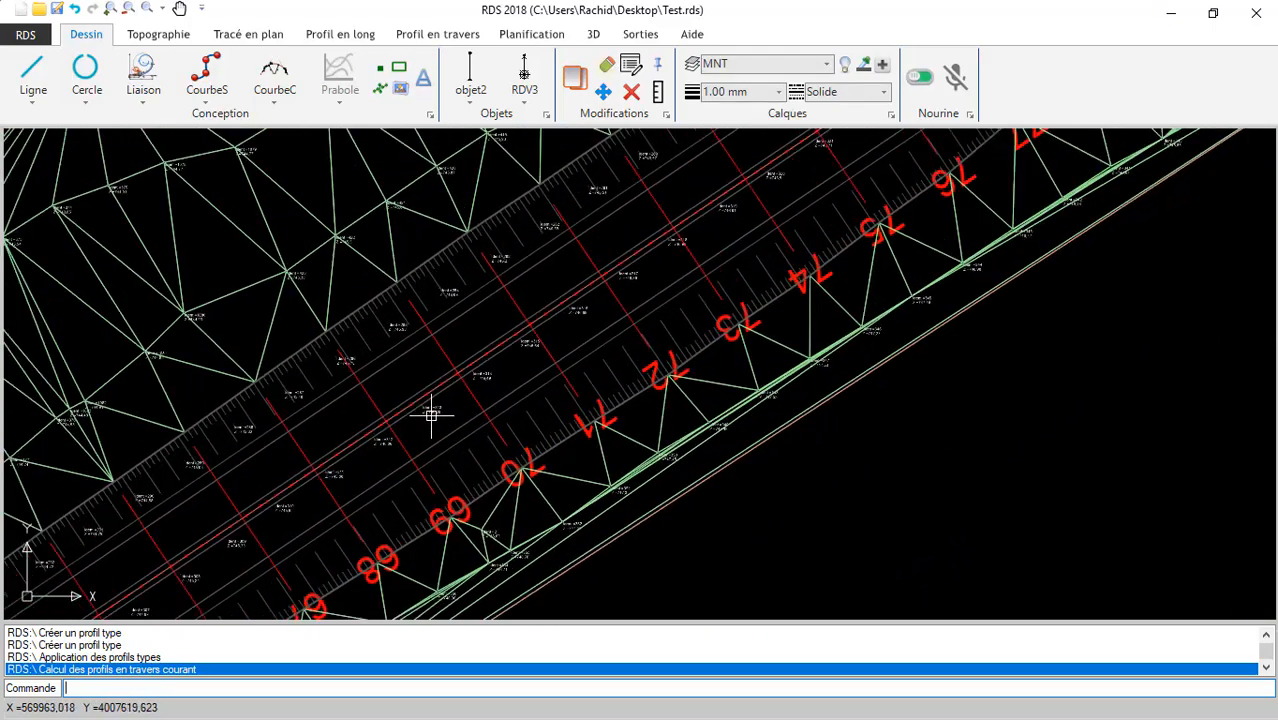
scroll(432, 415, "down", 2)
mouse_move(817, 180)
middle_mouse_down()
mouse_move(605, 342)
mouse_move(341, 441)
middle_mouse_up()
mouse_move(657, 175)
middle_mouse_down()
mouse_move(388, 463)
mouse_move(359, 474)
middle_mouse_up()
mouse_move(600, 214)
middle_mouse_down()
mouse_move(589, 256)
mouse_move(362, 599)
middle_mouse_up()
mouse_move(622, 257)
middle_mouse_down()
mouse_move(445, 448)
mouse_move(436, 371)
middle_mouse_up()
scroll(436, 371, "down", 5)
scroll(431, 364, "down", 1)
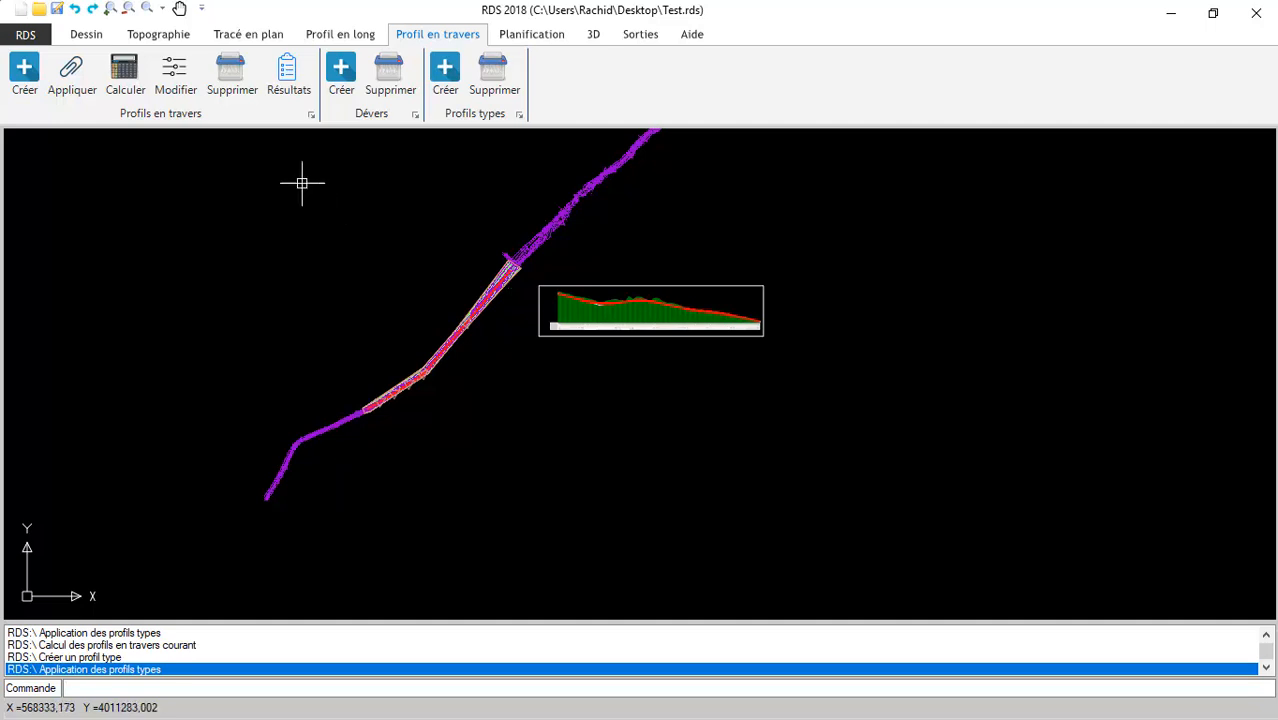
Add a new list of cross-sections for the road, validate it and close its dialog
left_click(24, 70)
left_click(369, 217)
left_click(300, 236)
left_click(214, 537)
left_click(668, 440)
left_click(330, 537)
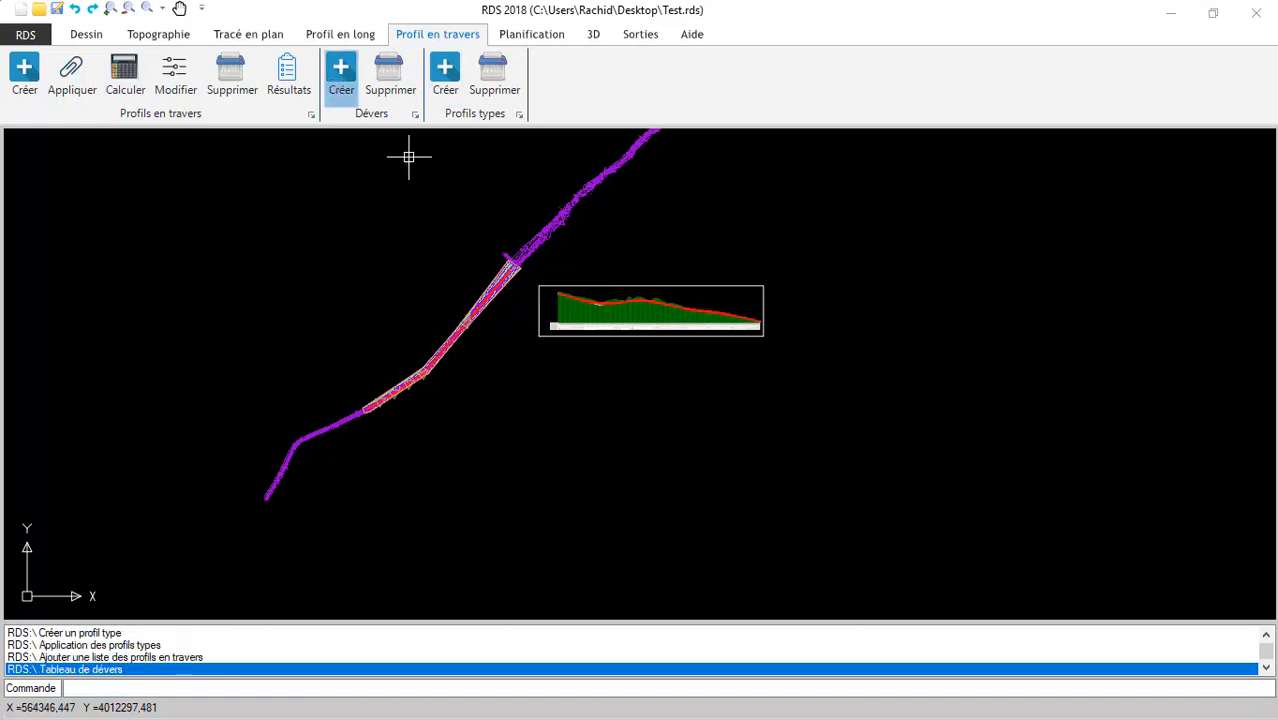
Complete the superelevation table of Profil en travers N°=1, setting the final row's Devers_Gauche to -2.5 and filling in its Devers_Droite, and validate
left_click(341, 80)
left_click(495, 220)
left_click(366, 238)
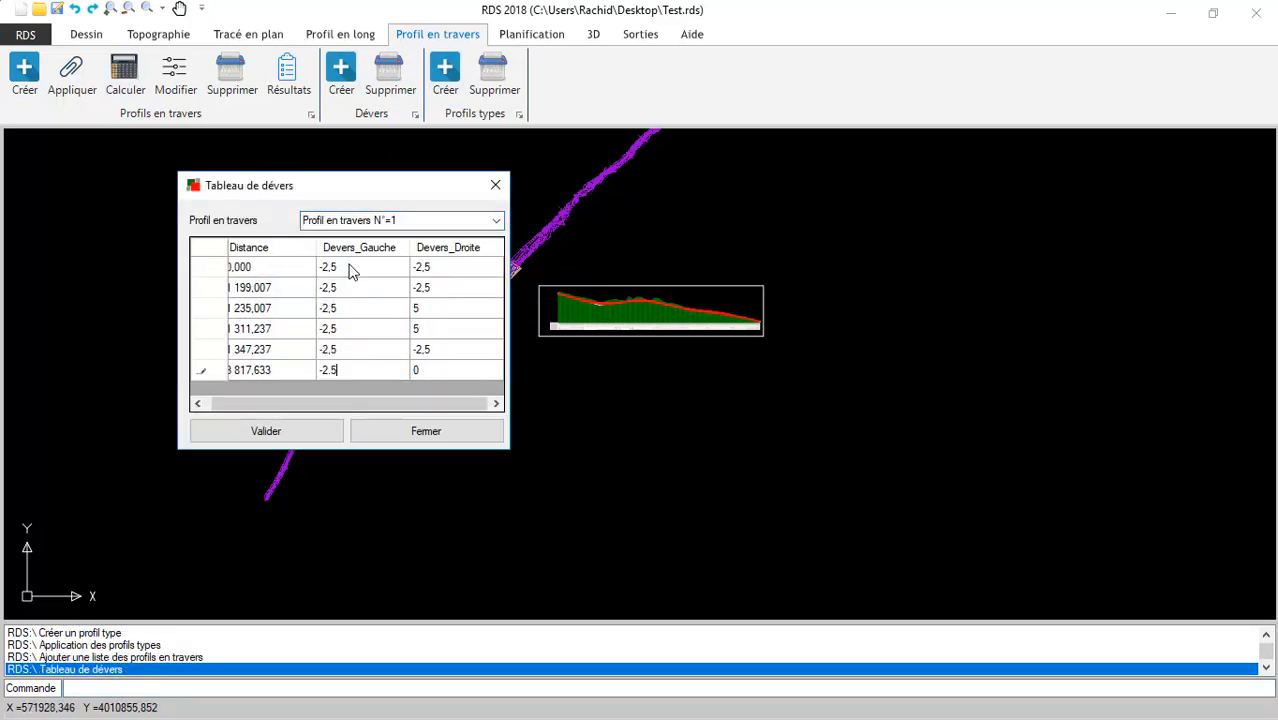
key("Tab")
type("-")
left_click(303, 430)
key("Return")
left_click(426, 431)
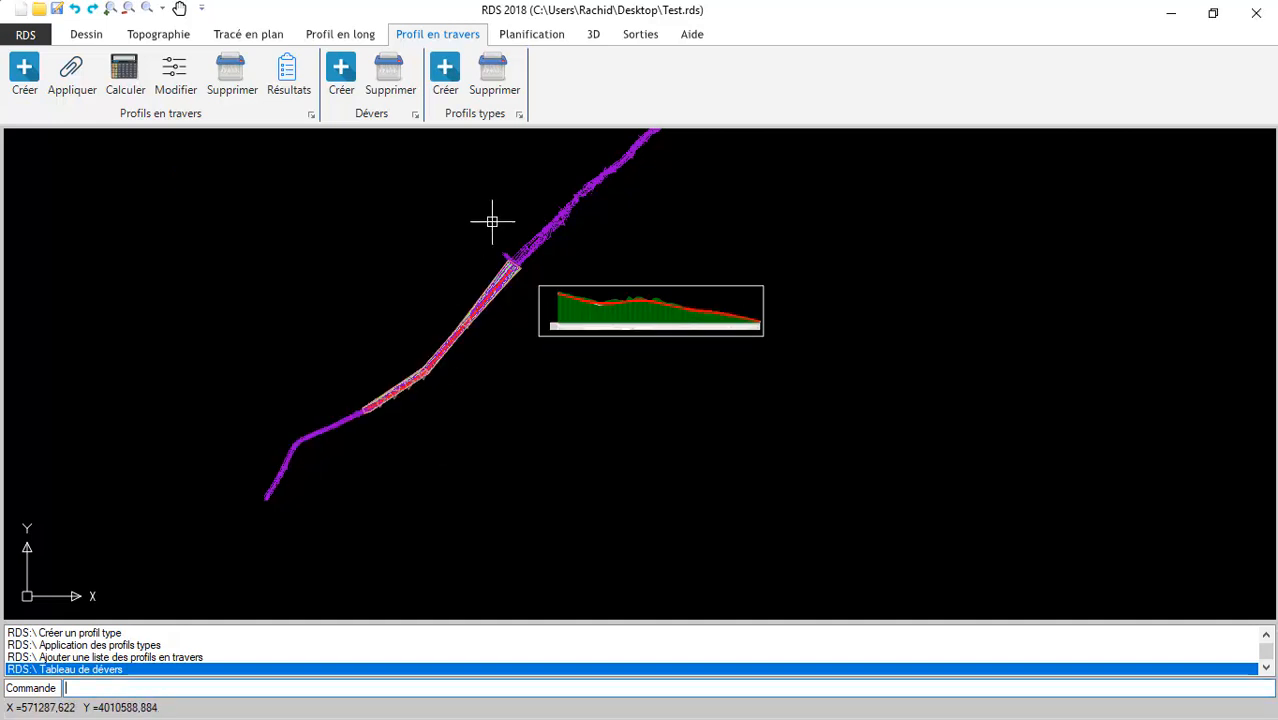
Review the platform settings of typical profiles PT01 and PT02, comparing their carriageway widths, and close the dialog
left_click(441, 69)
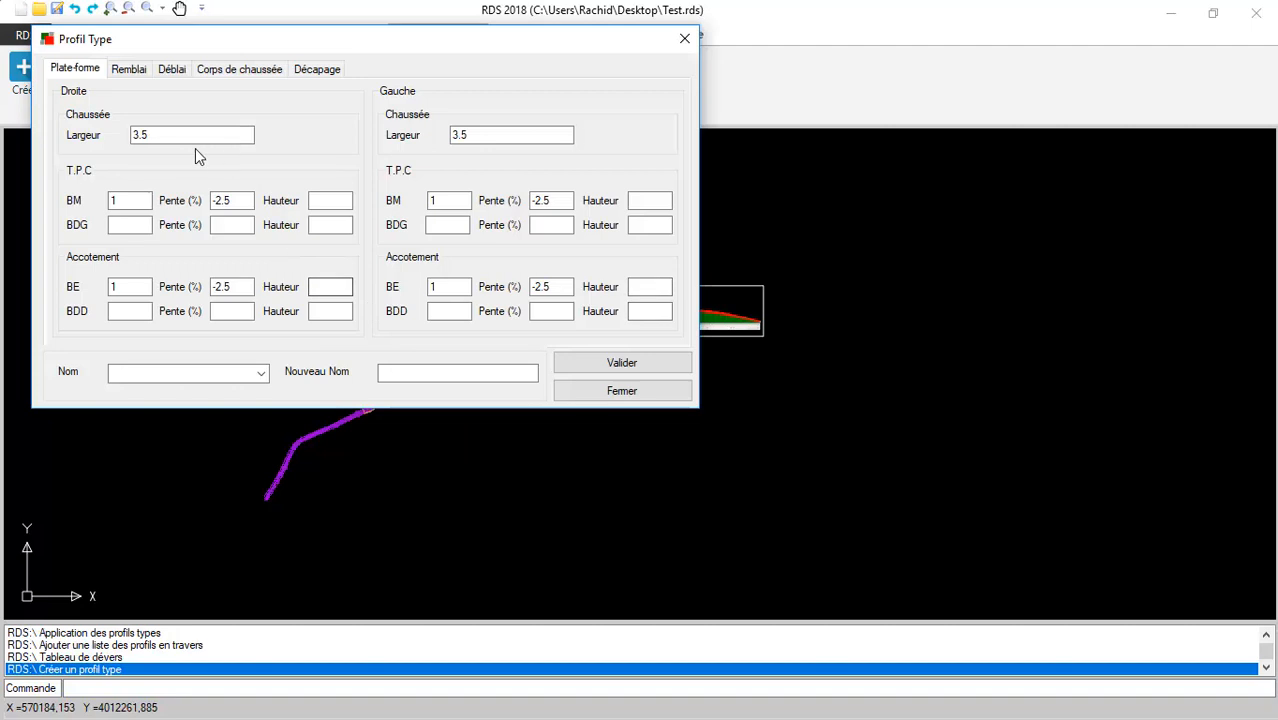
left_click(260, 372)
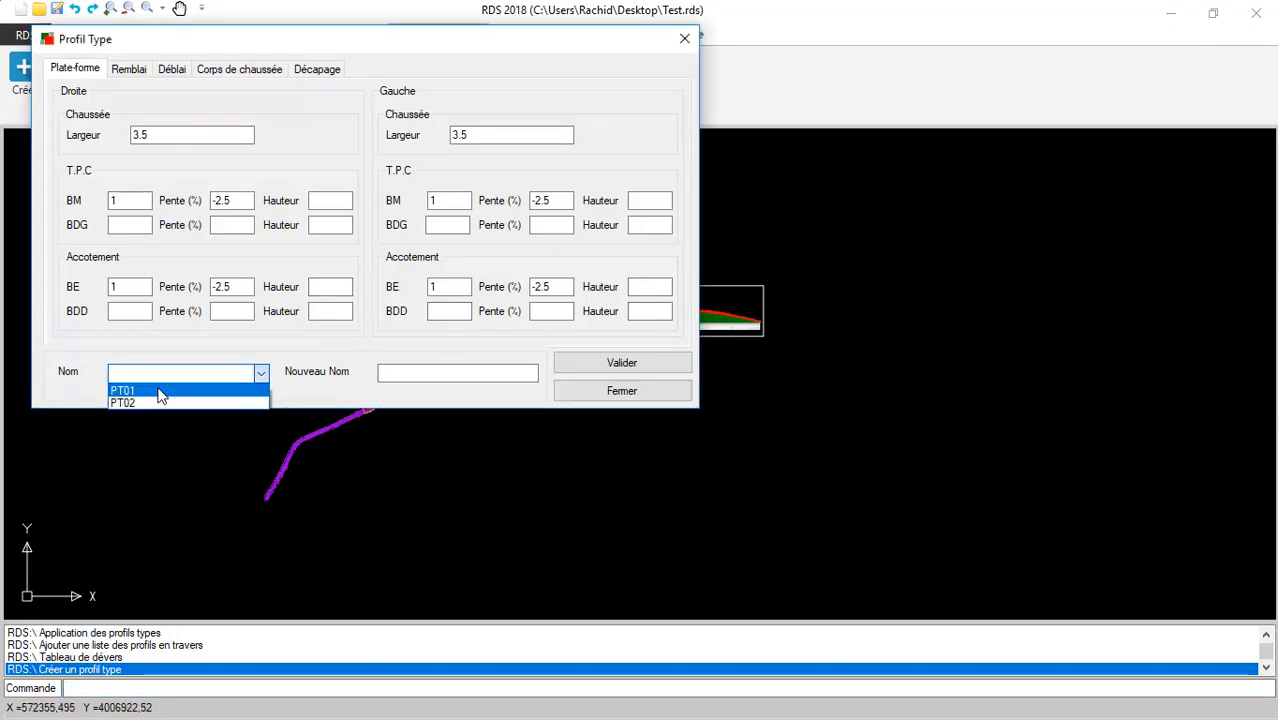
left_click(158, 389)
left_click(139, 205)
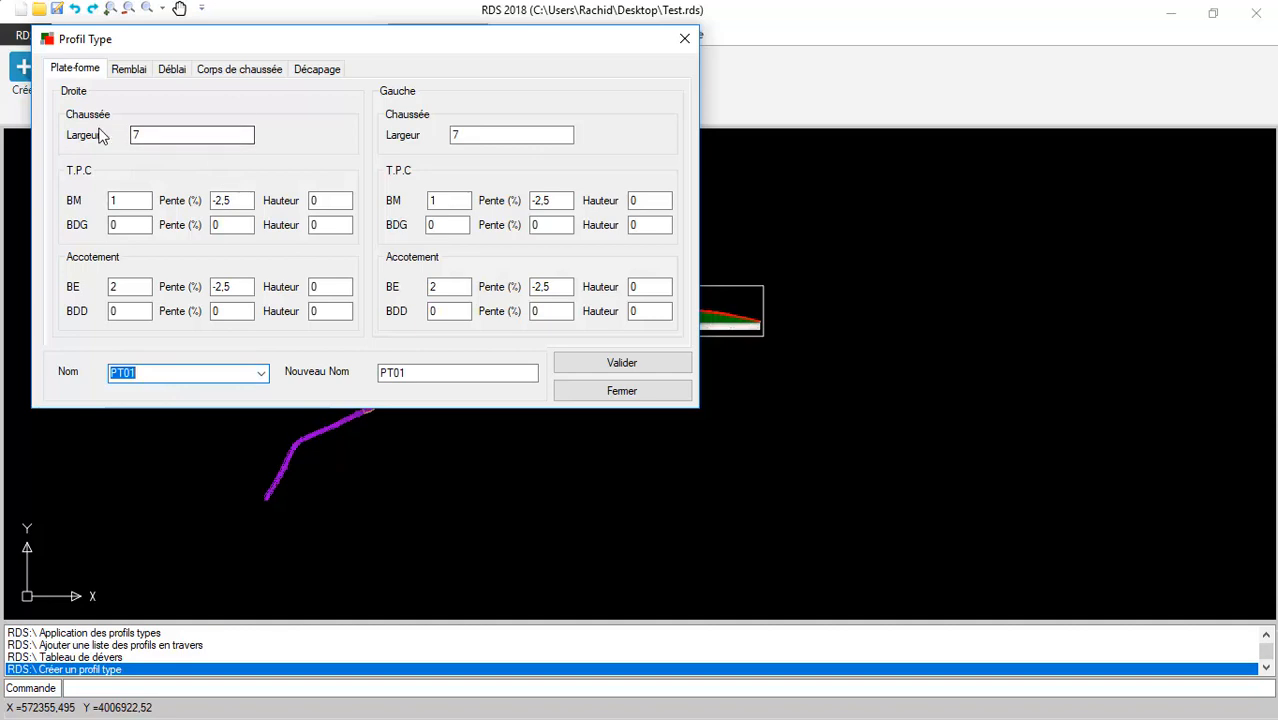
left_click(265, 374)
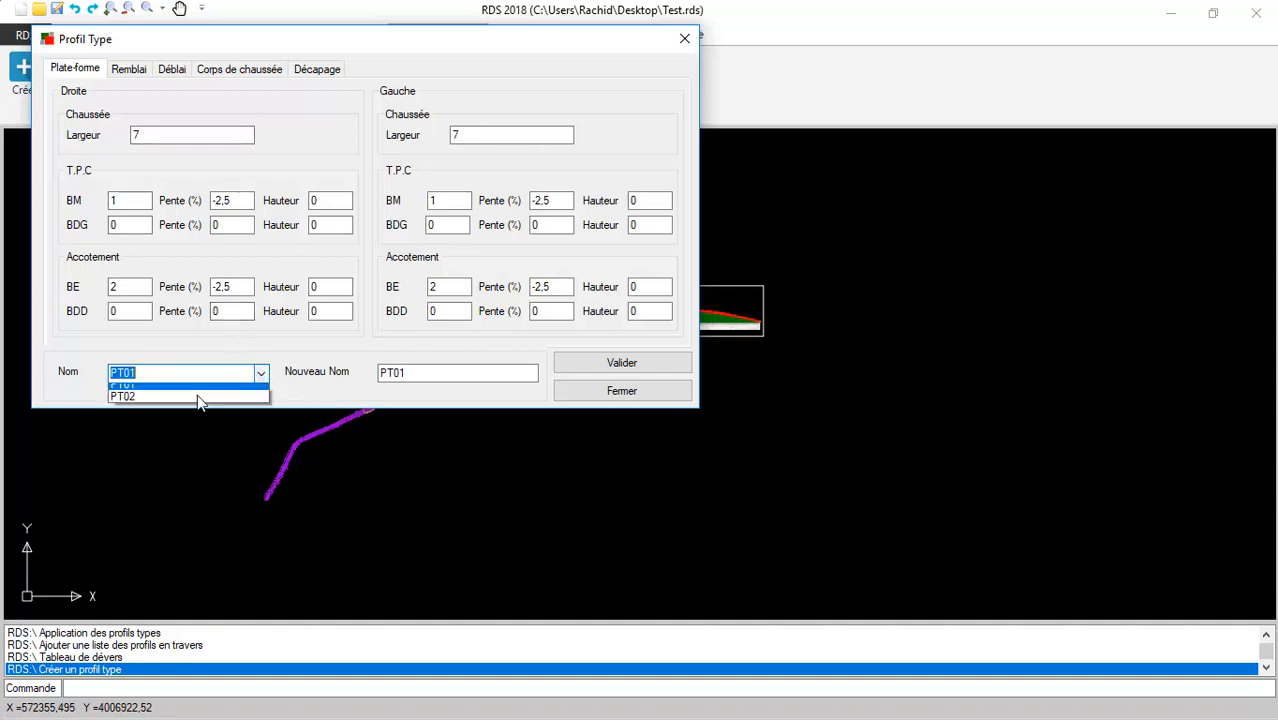
left_click(144, 404)
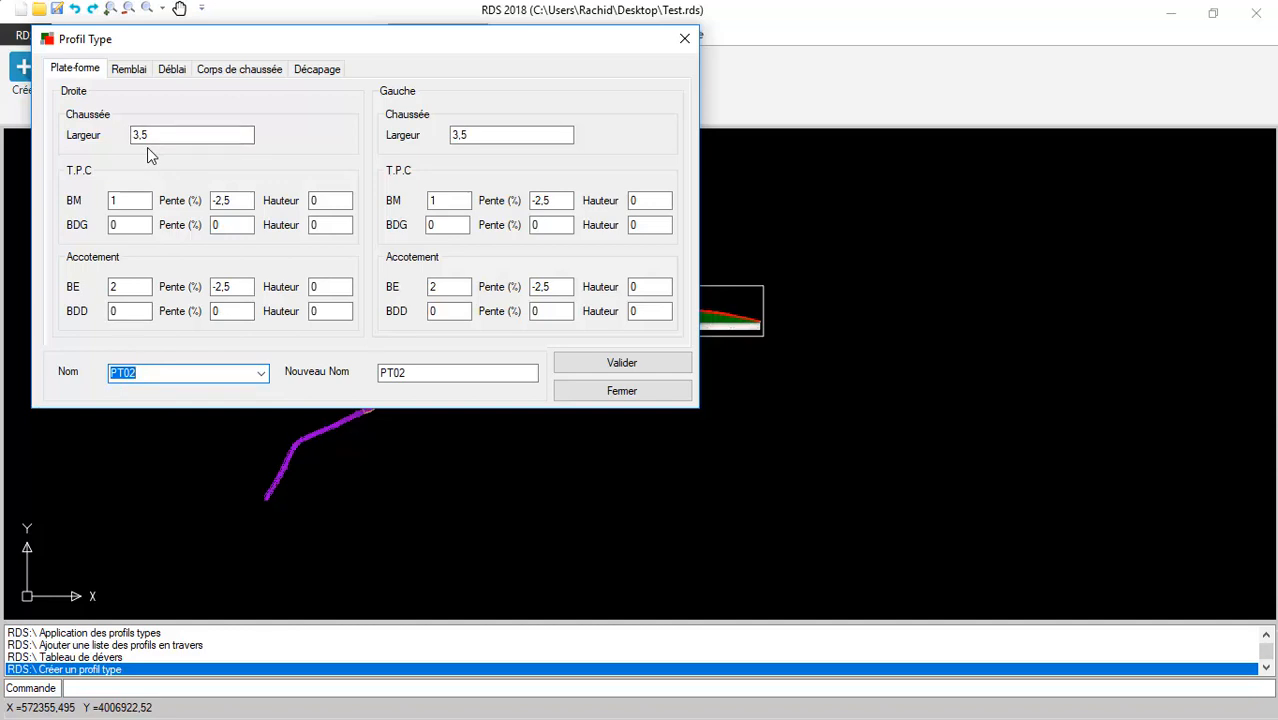
left_click(613, 440)
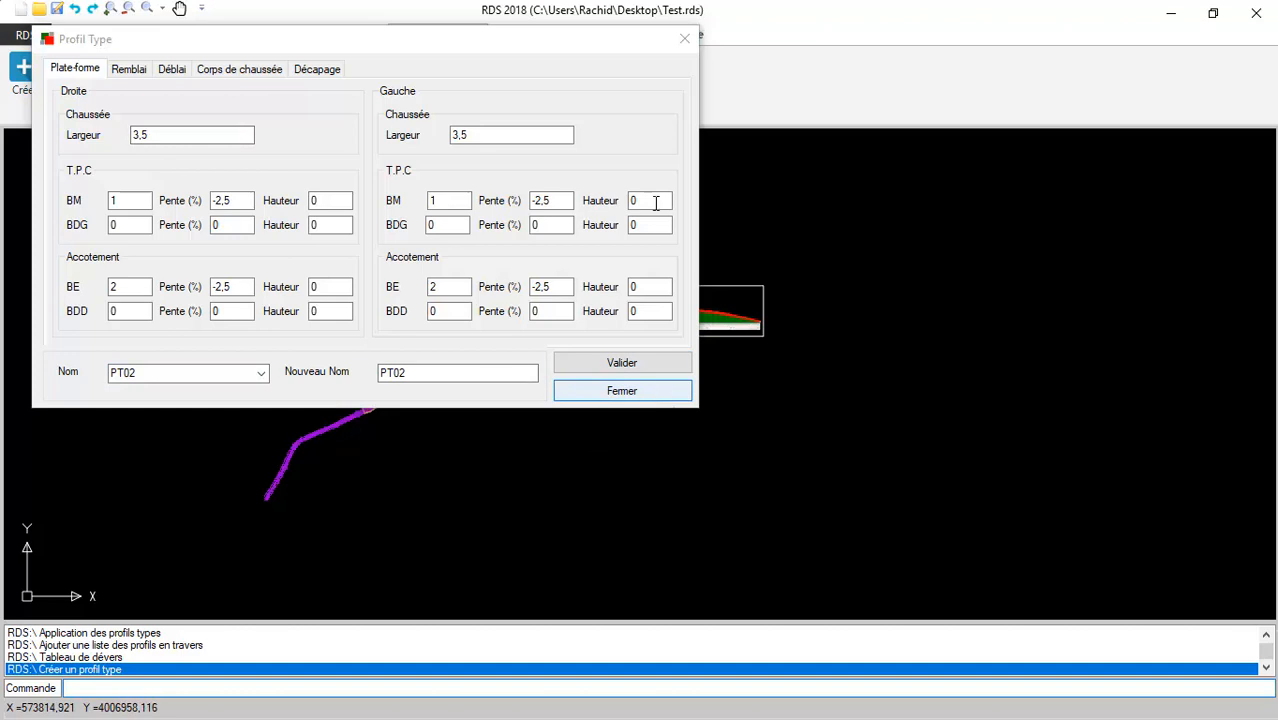
left_click(684, 38)
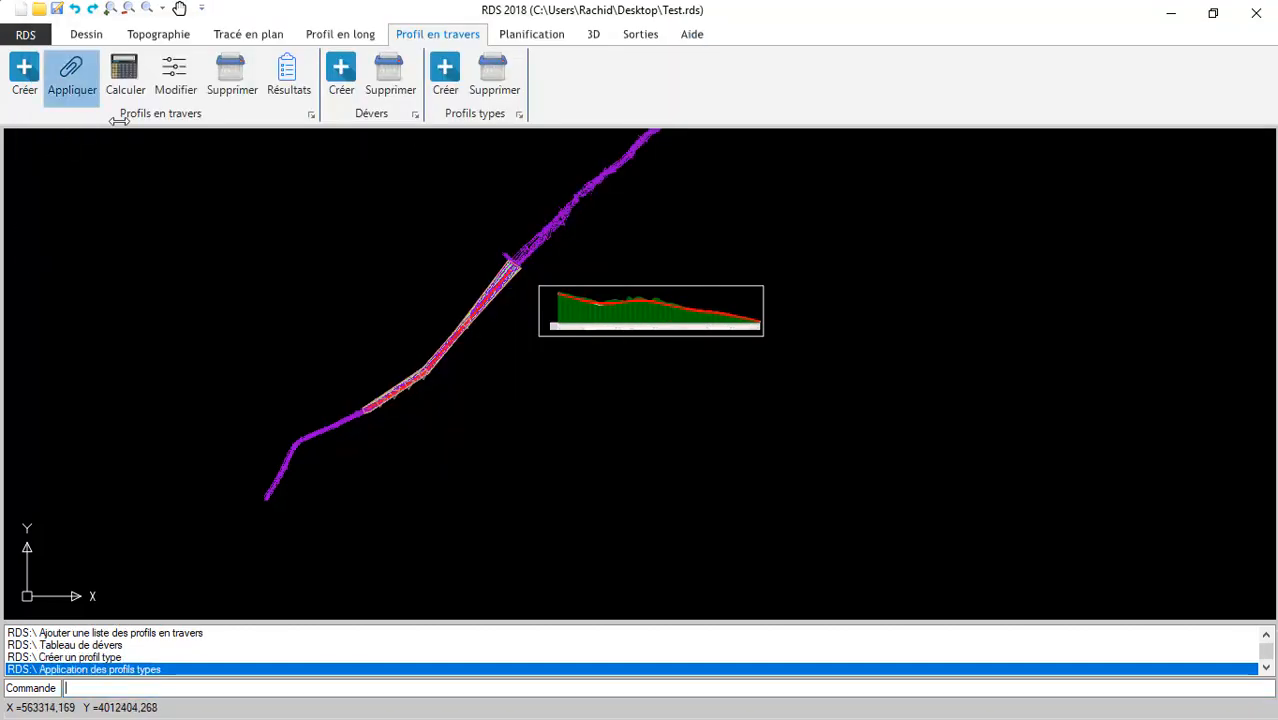
Start applying typical profiles to Profil en travers N°=1 and assign PT01 from L Départ 0 to L Fin 1200
left_click(70, 97)
left_click_drag(222, 43, 434, 157)
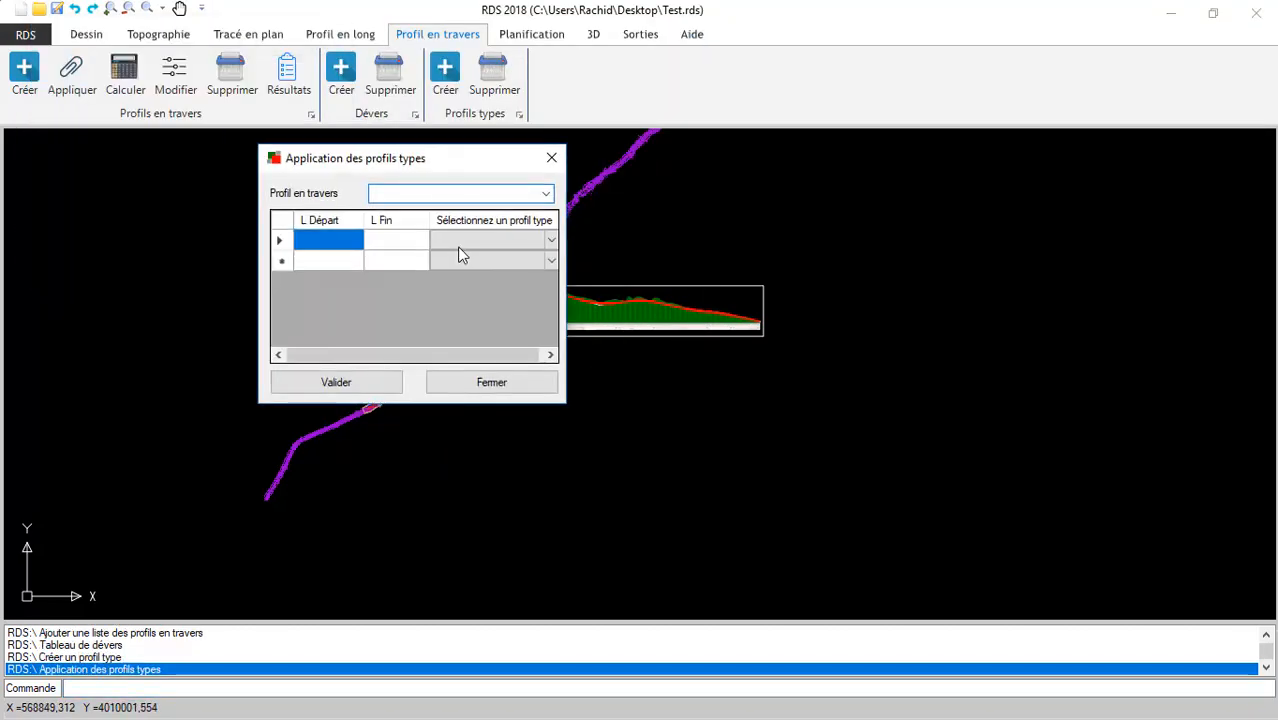
left_click(547, 194)
left_click(420, 208)
left_click(310, 240)
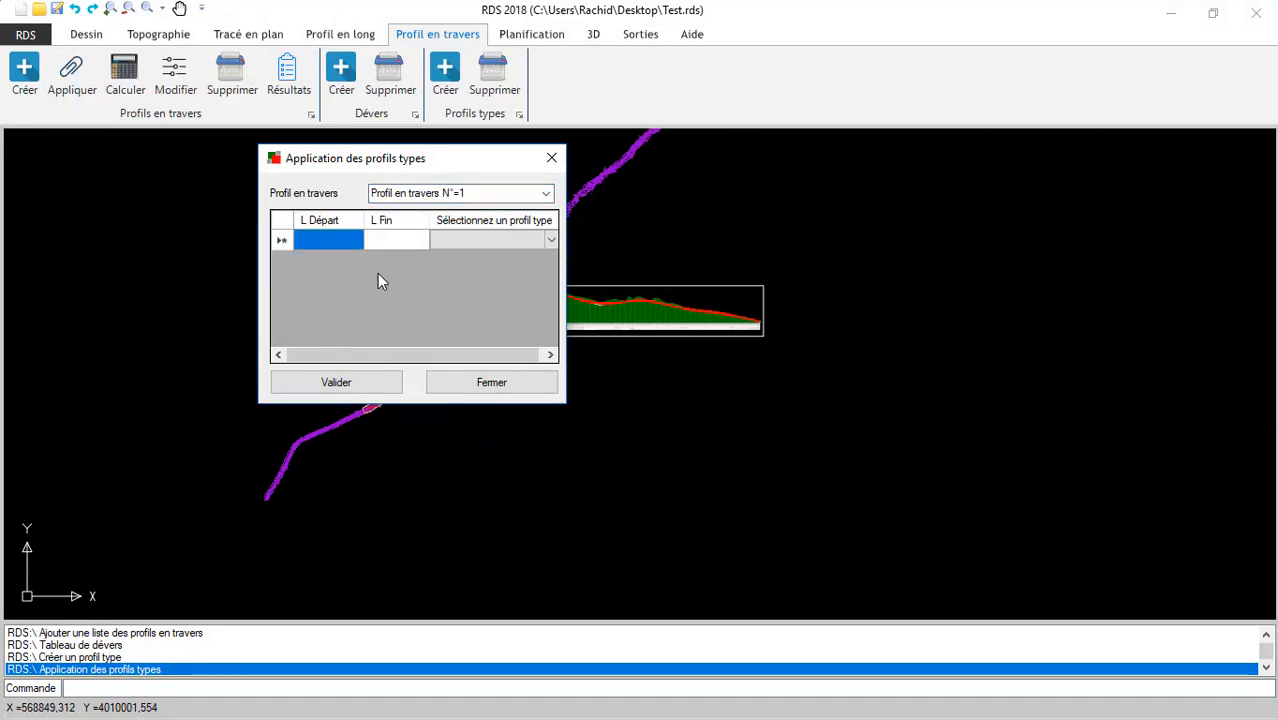
type("0")
left_click(391, 242)
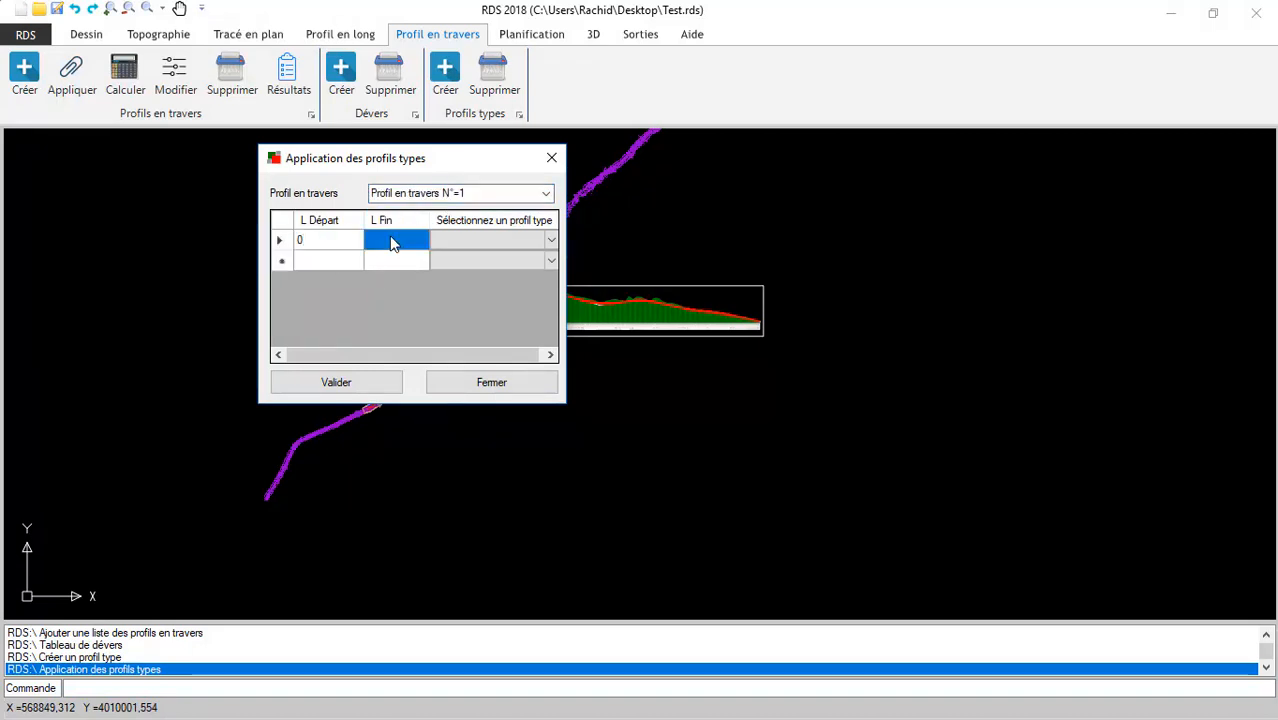
type("1200")
left_click(491, 244)
left_click(548, 244)
left_click(450, 254)
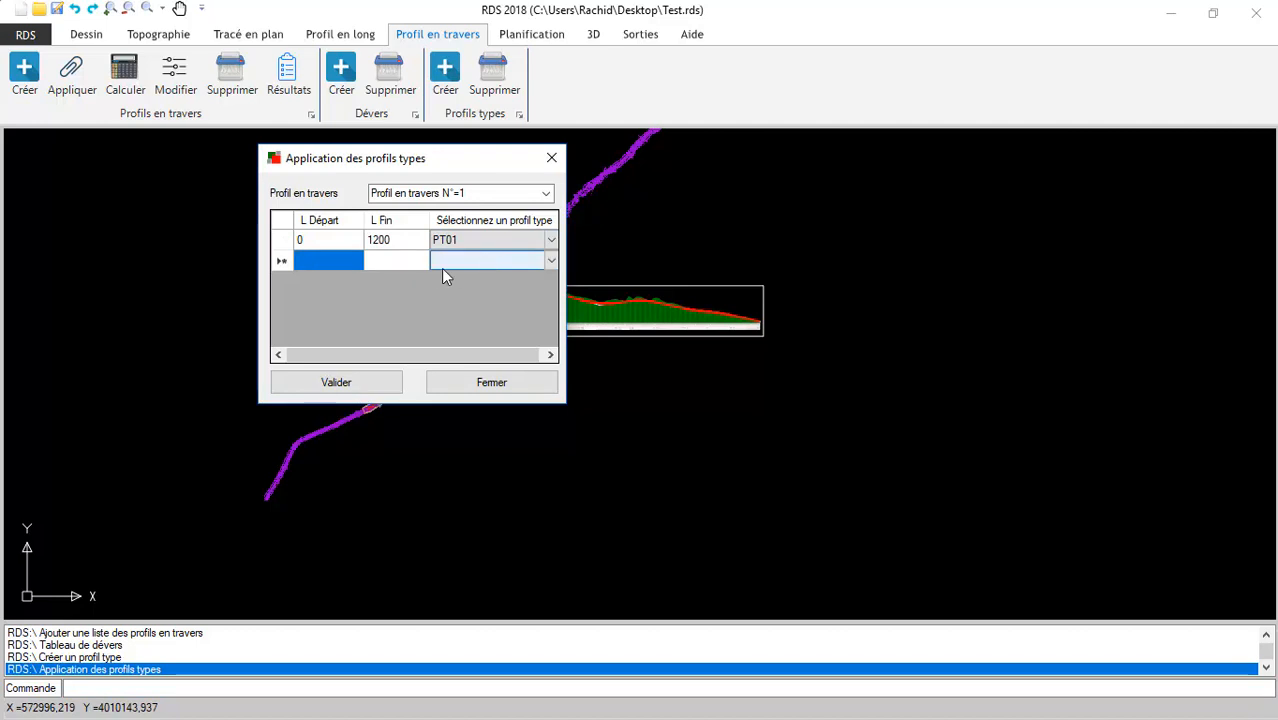
Assign typical profile PT02 from L Départ 1500 to the end of the alignment and validate the application
type("1500")
left_click(540, 264)
left_click(385, 266)
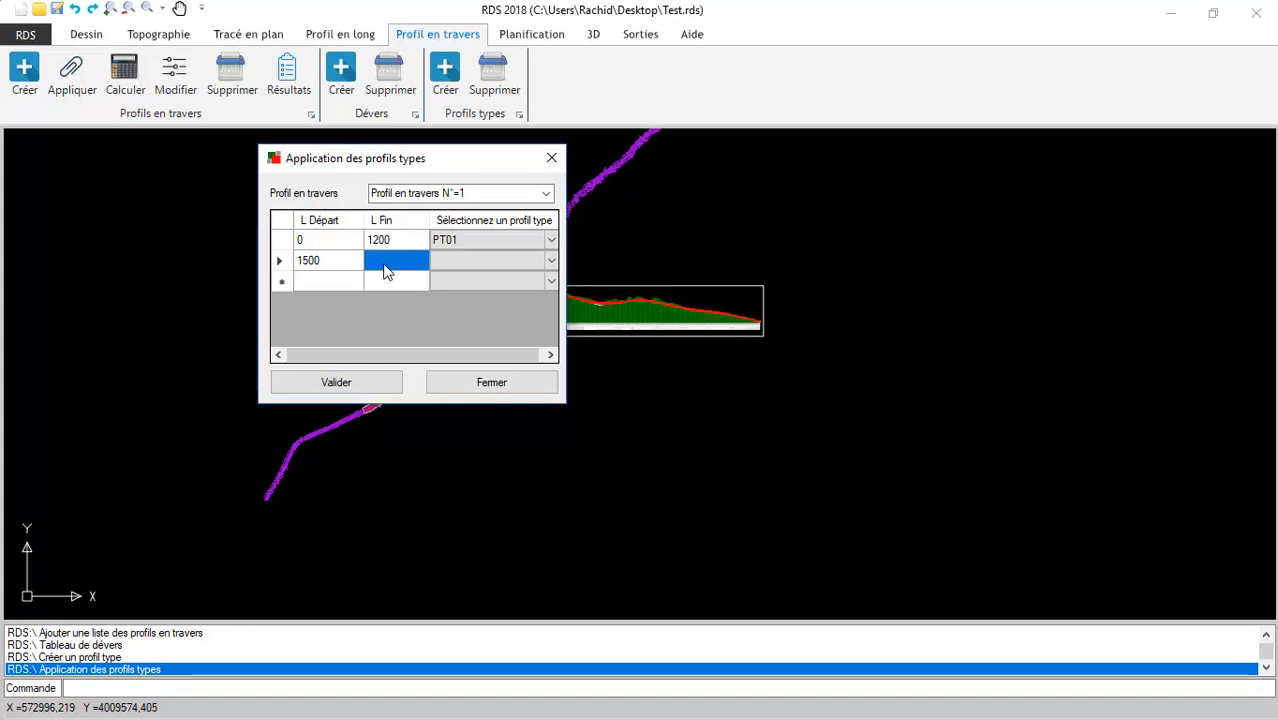
type("39")
left_click(551, 260)
left_click(551, 260)
left_click(459, 290)
left_click(348, 382)
left_click(672, 438)
left_click(459, 388)
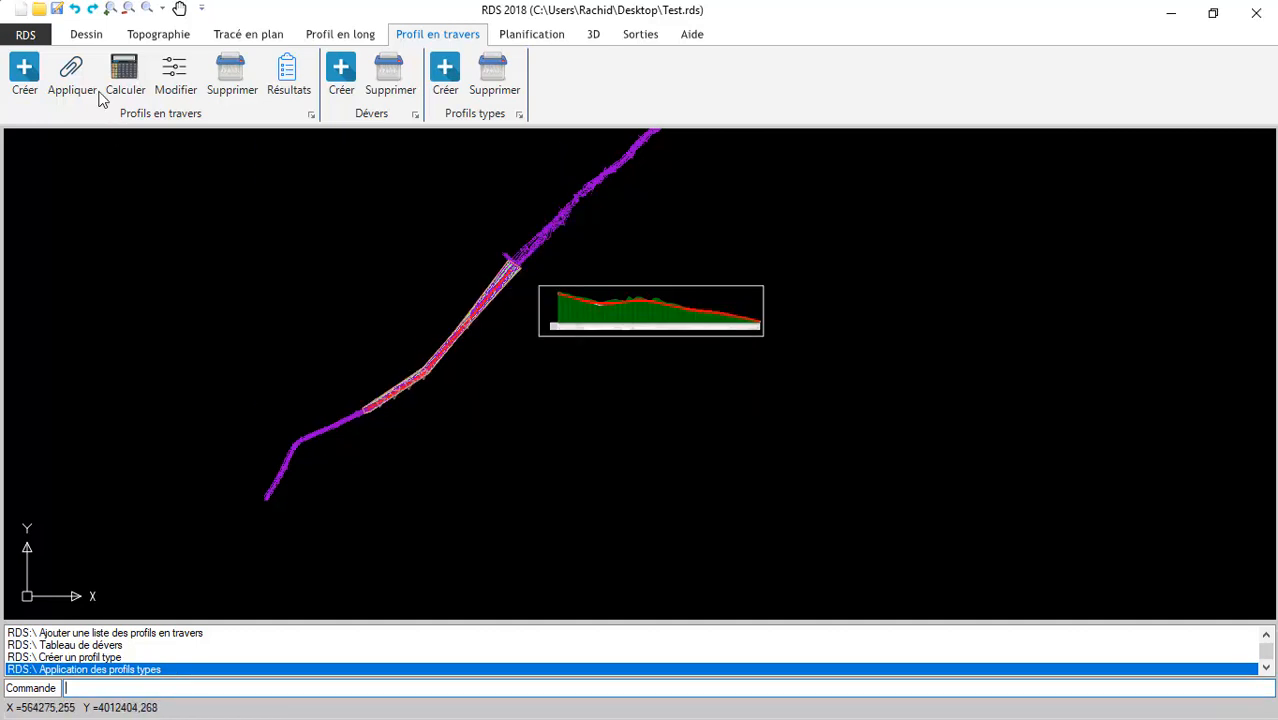
Calculate and draw Profil en travers N°=1 below the long profile, at insertion point X 571821, Y 4005178, with 10 profiles along X
left_click(125, 75)
left_click(450, 470)
left_click(215, 93)
left_click(200, 107)
left_click(227, 246)
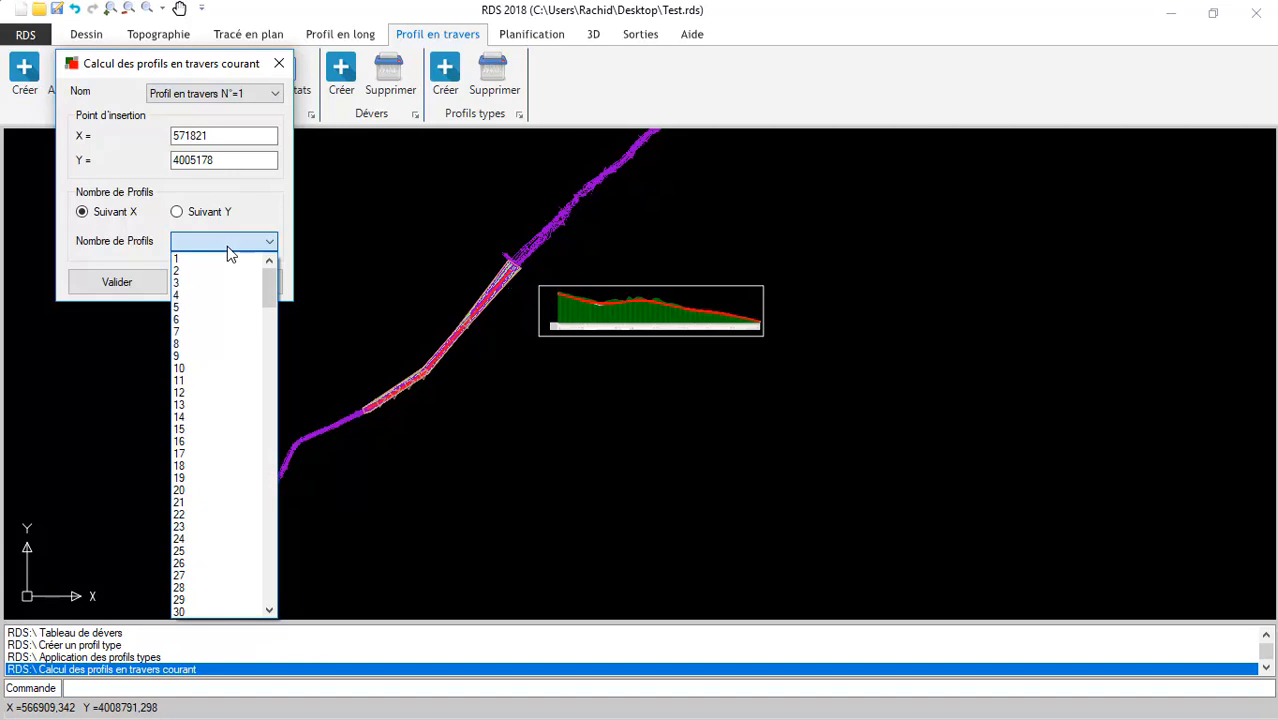
left_click(210, 366)
left_click(117, 282)
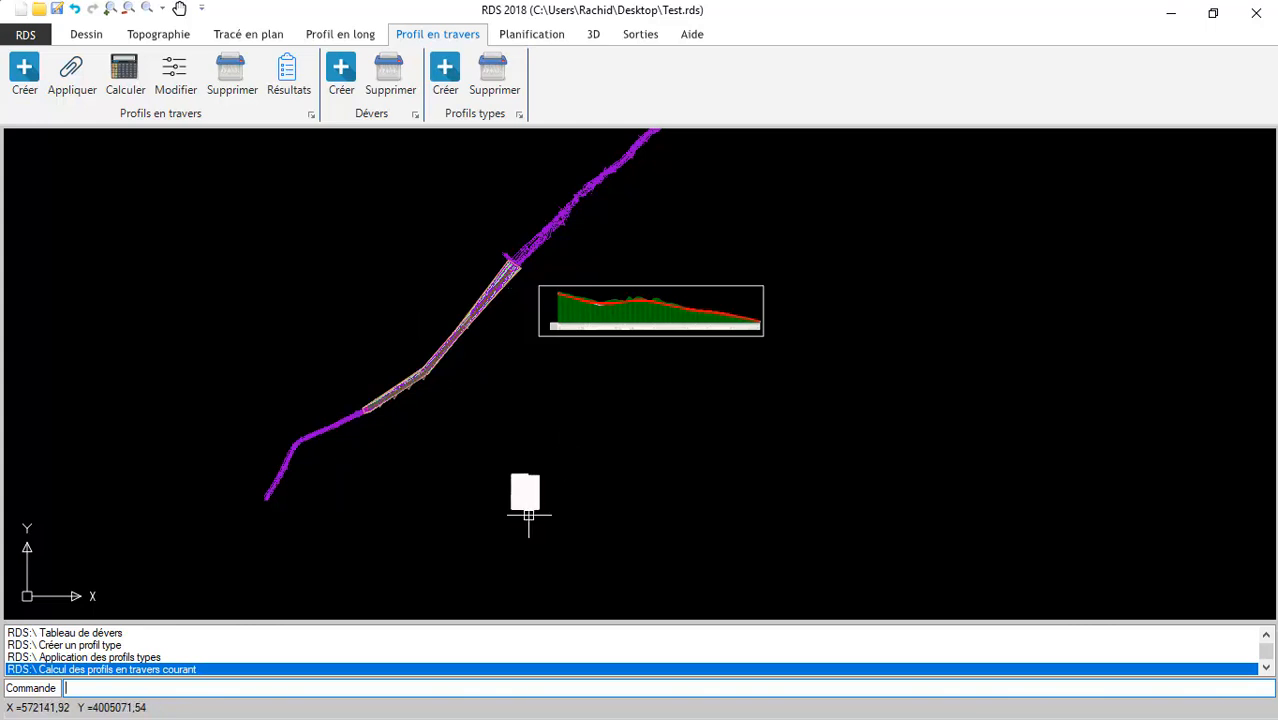
Examine the drawn sheet of Profil N°=83, including its crossfalls and the altitude and distance table
scroll(672, 420, "up", 2)
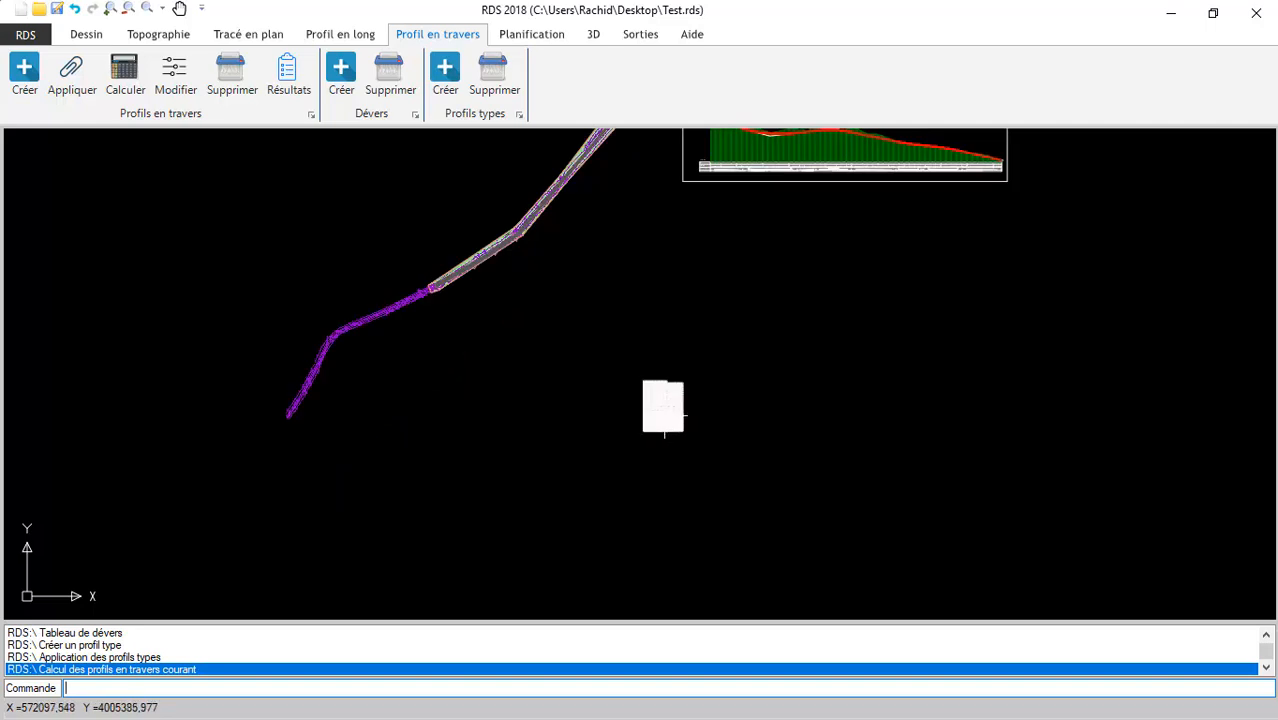
scroll(664, 412, "up", 10)
scroll(599, 427, "up", 5)
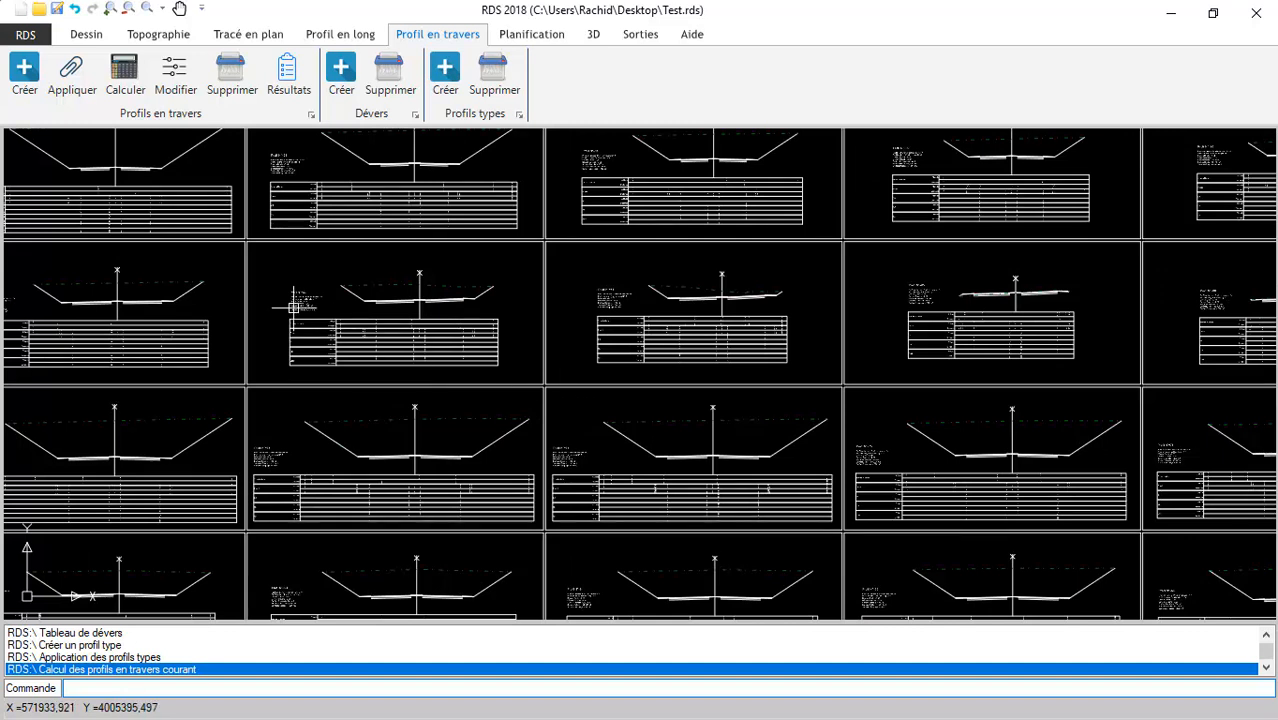
scroll(322, 306, "up", 3)
scroll(317, 287, "up", 2)
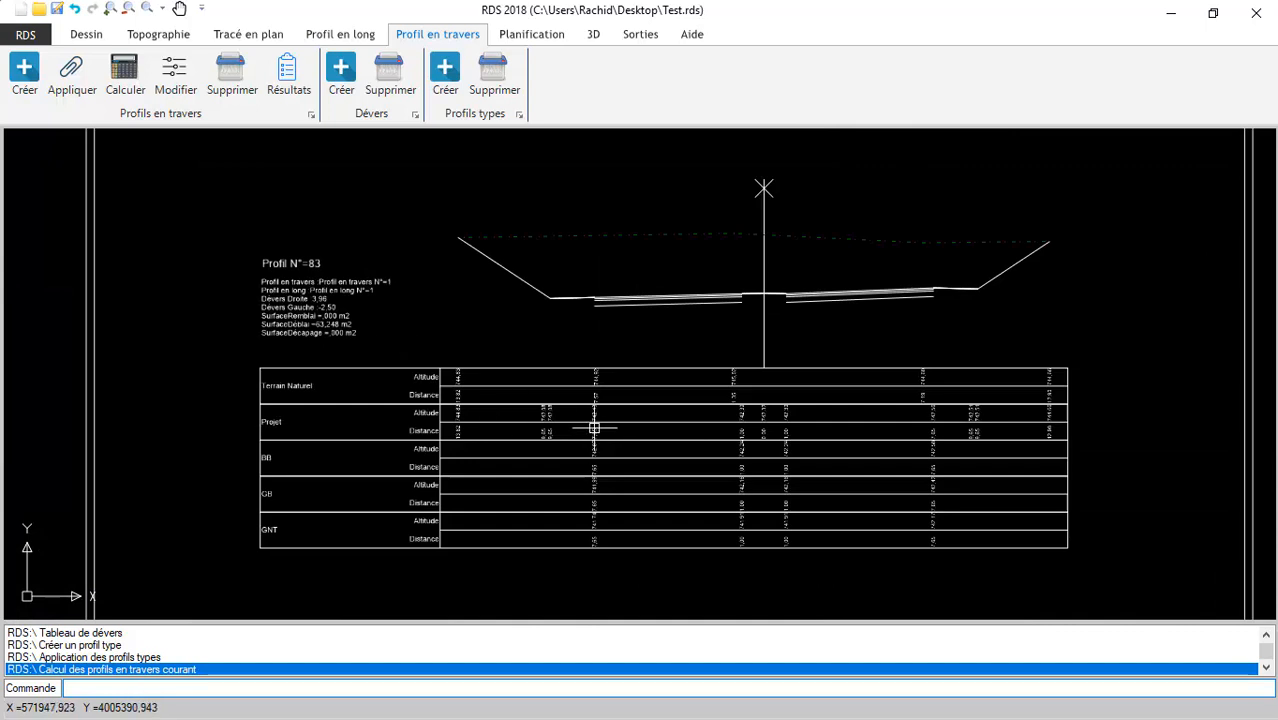
scroll(593, 428, "up", 3)
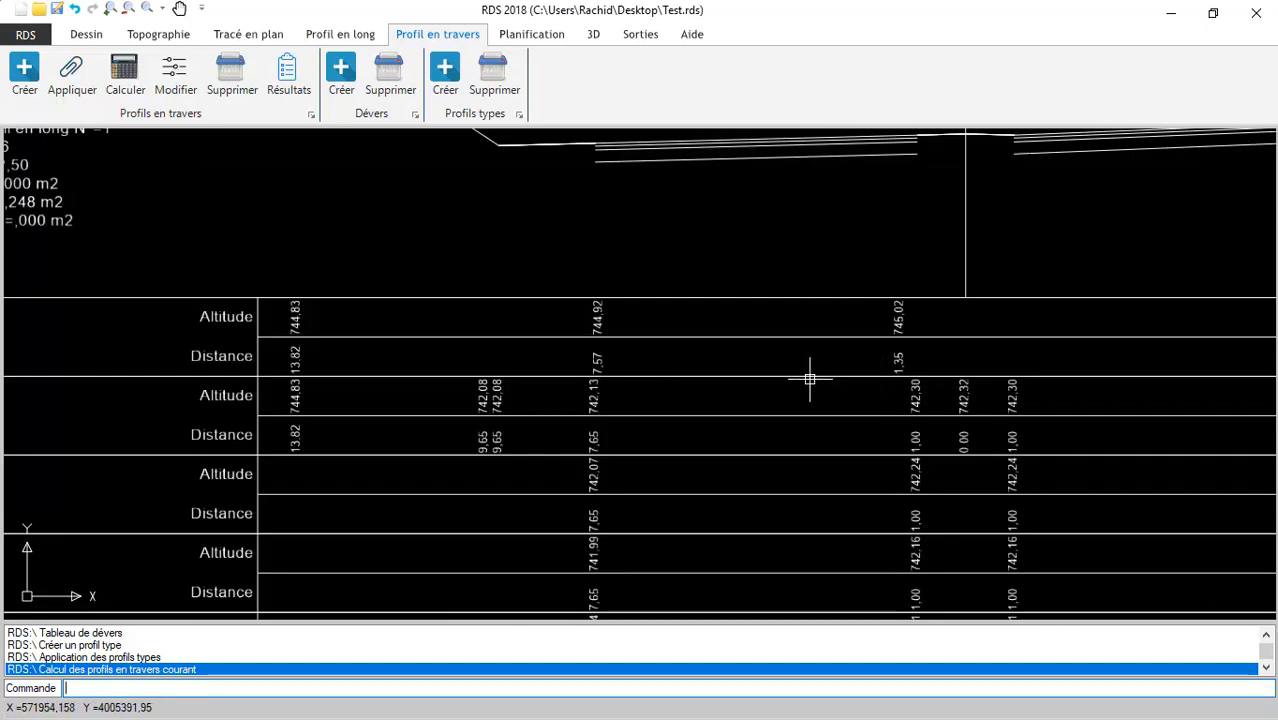
scroll(785, 376, "down", 3)
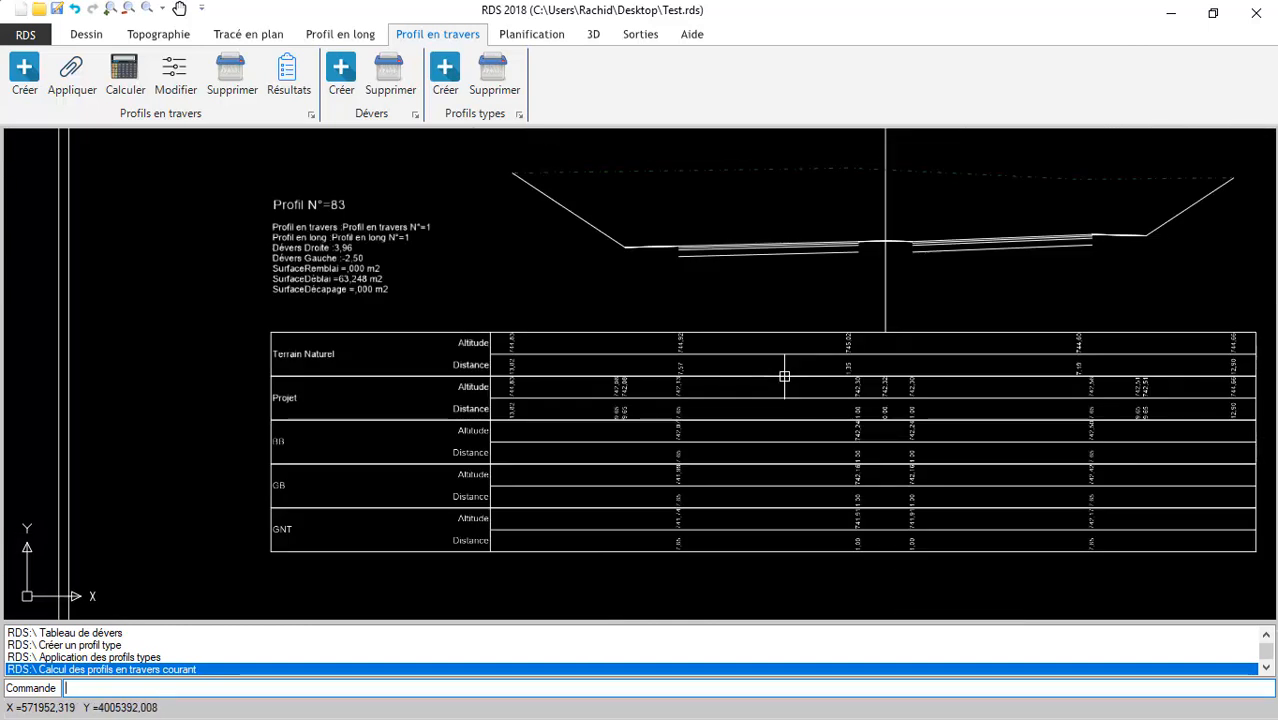
Examine the sheet of Profil N°=71 and read the project and pavement layer distances in its table
scroll(785, 376, "down", 3)
middle_click_drag(220, 435, 1152, 348)
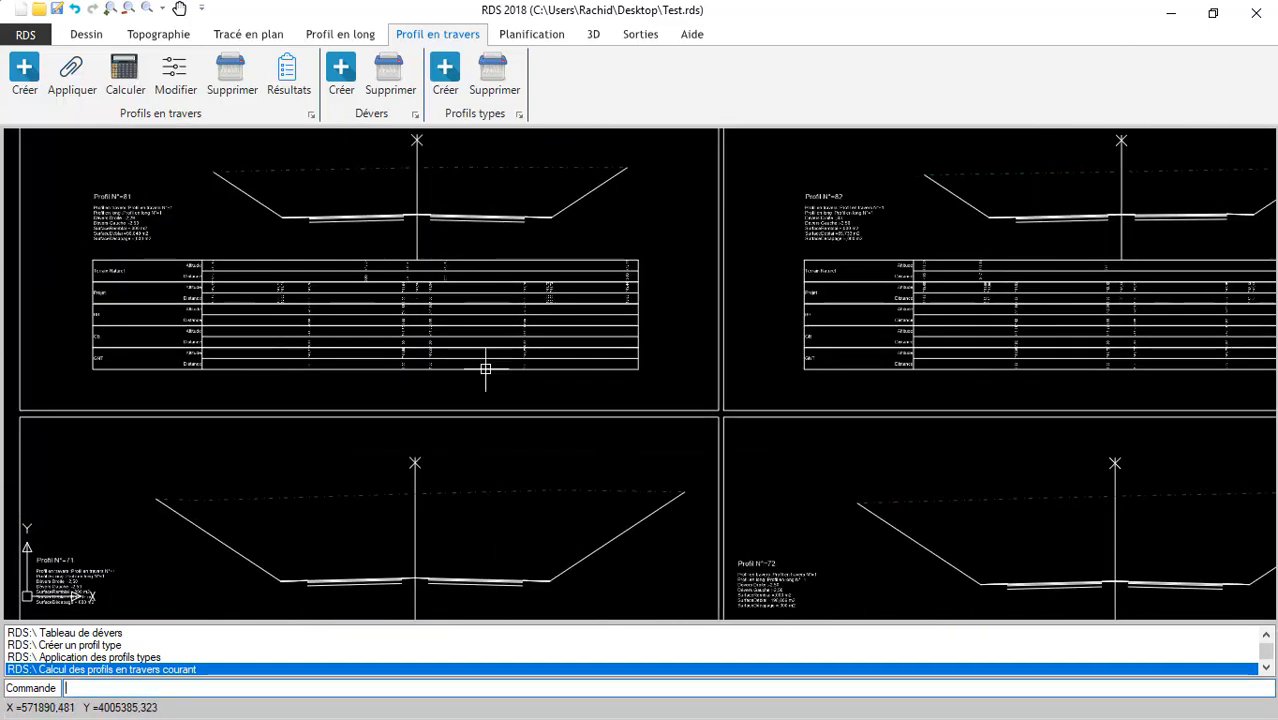
scroll(371, 308, "up", 6)
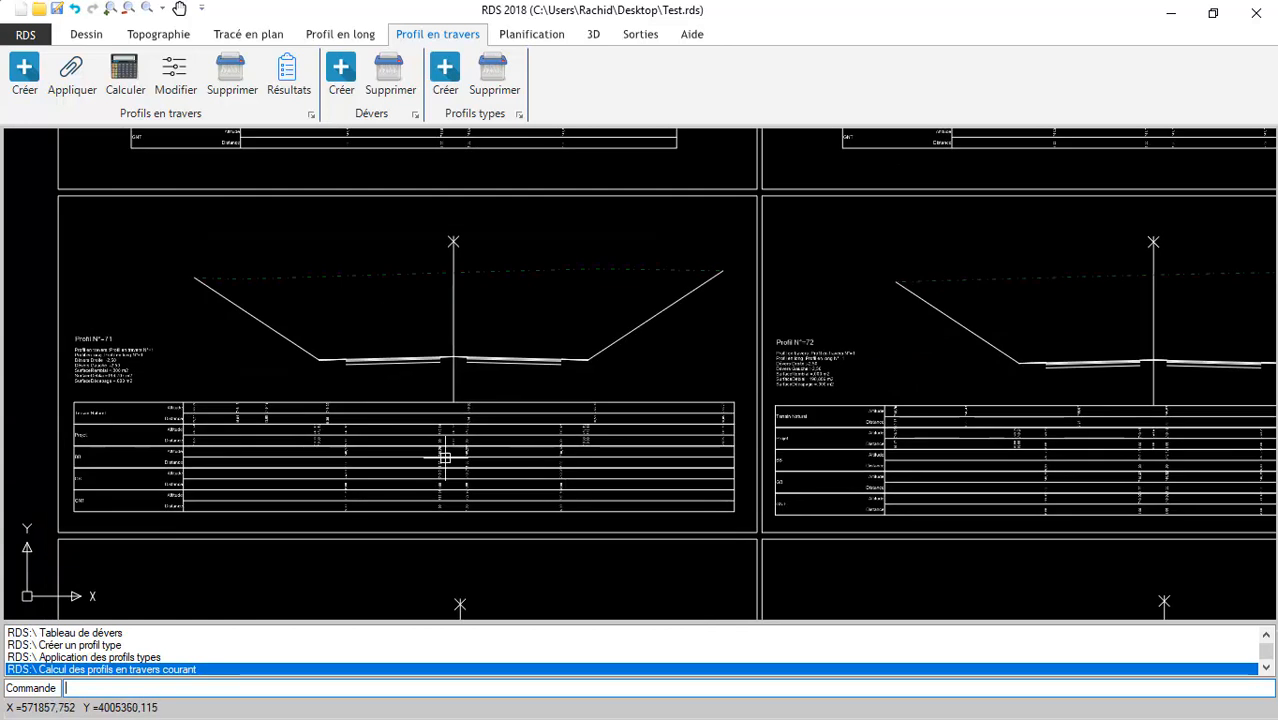
middle_click_drag(316, 400, 419, 408)
scroll(342, 440, "down", 1)
middle_click_drag(342, 440, 434, 445)
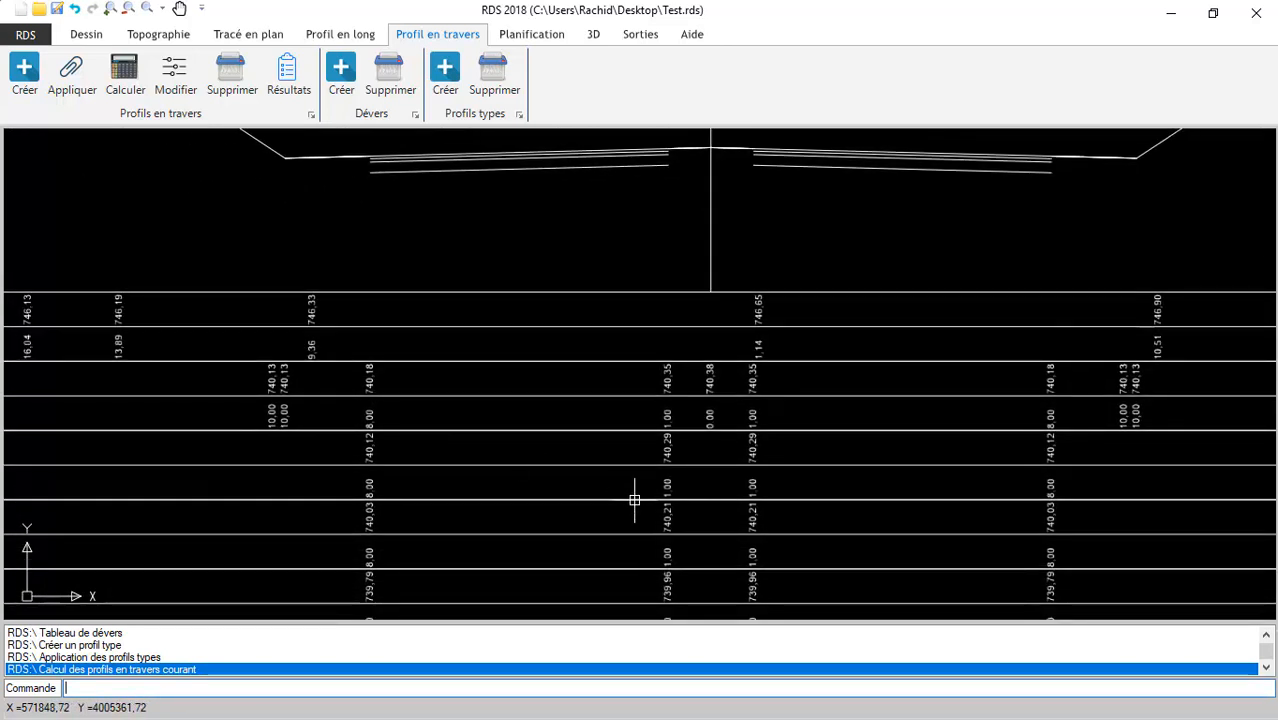
scroll(660, 493, "up", 2)
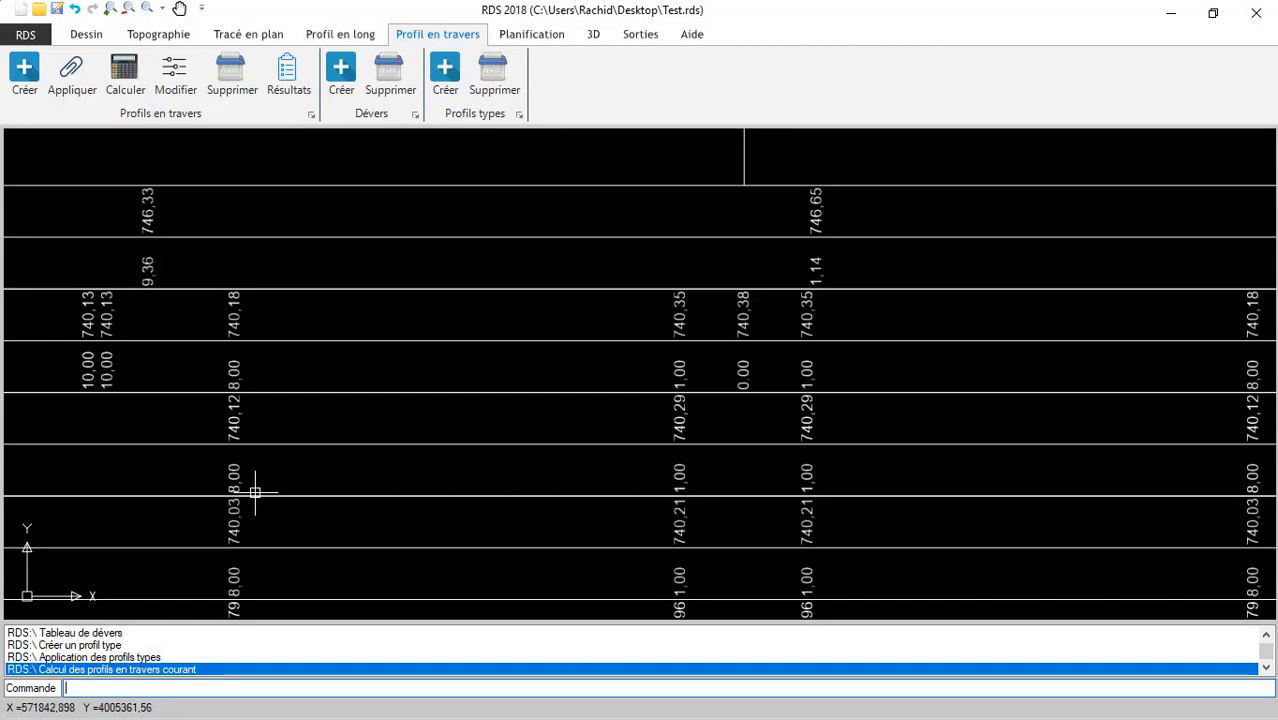
scroll(290, 494, "down", 6)
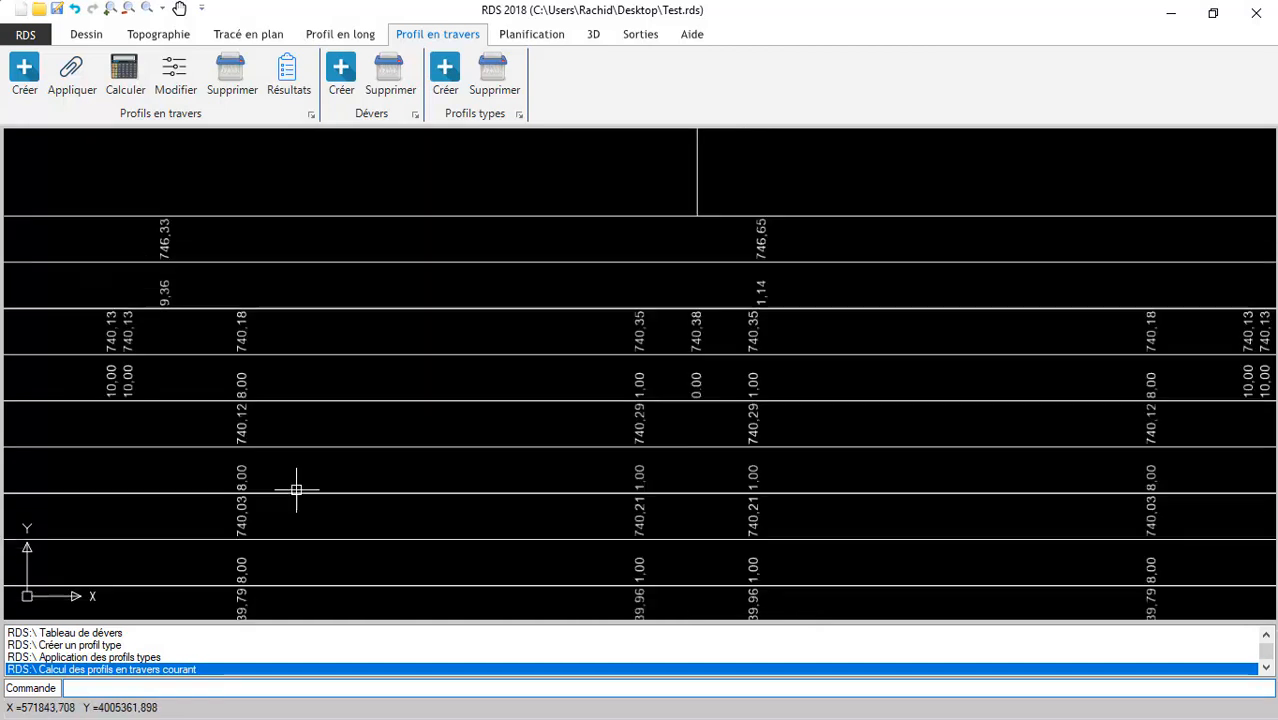
Examine the long profile table from about station 2145 back to 1245, matching profile numbers with their cumulative distances
scroll(279, 505, "down", 5)
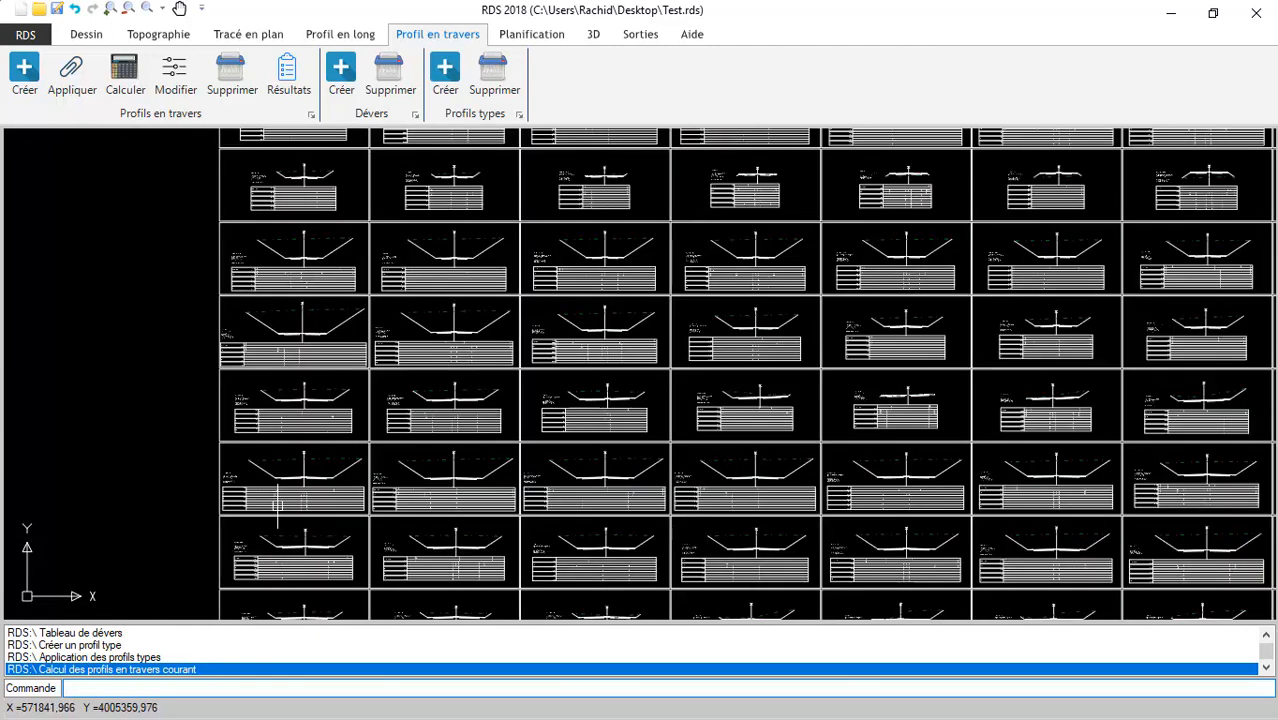
middle_click_drag(480, 369, 496, 670)
scroll(482, 456, "down", 4)
scroll(685, 285, "up", 8)
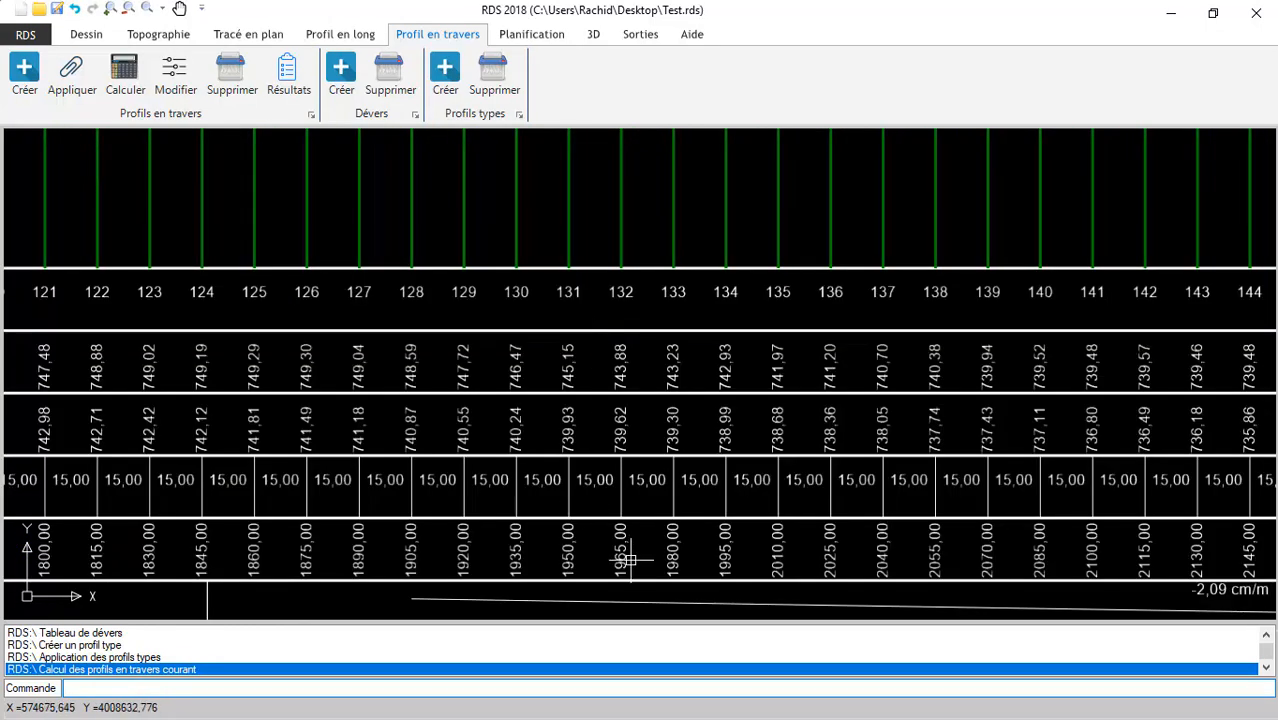
middle_click_drag(625, 560, 1162, 500)
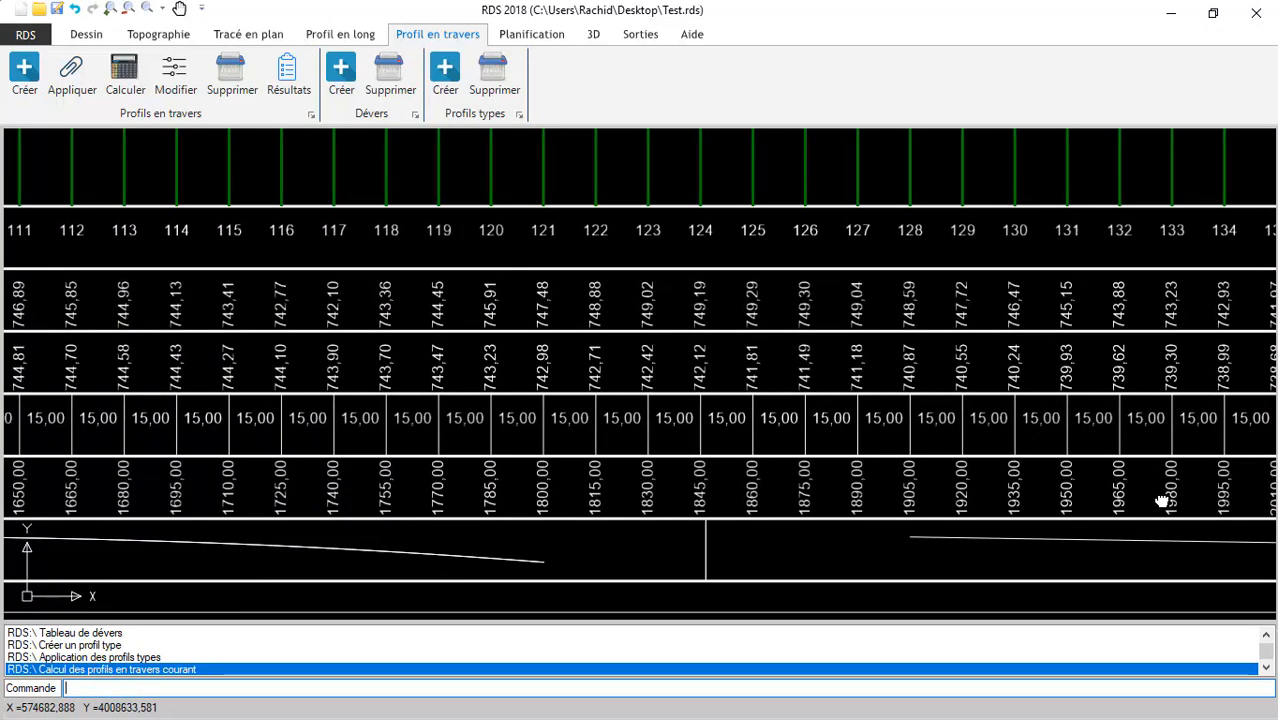
middle_click_drag(158, 442, 1083, 435)
middle_click_drag(372, 455, 869, 445)
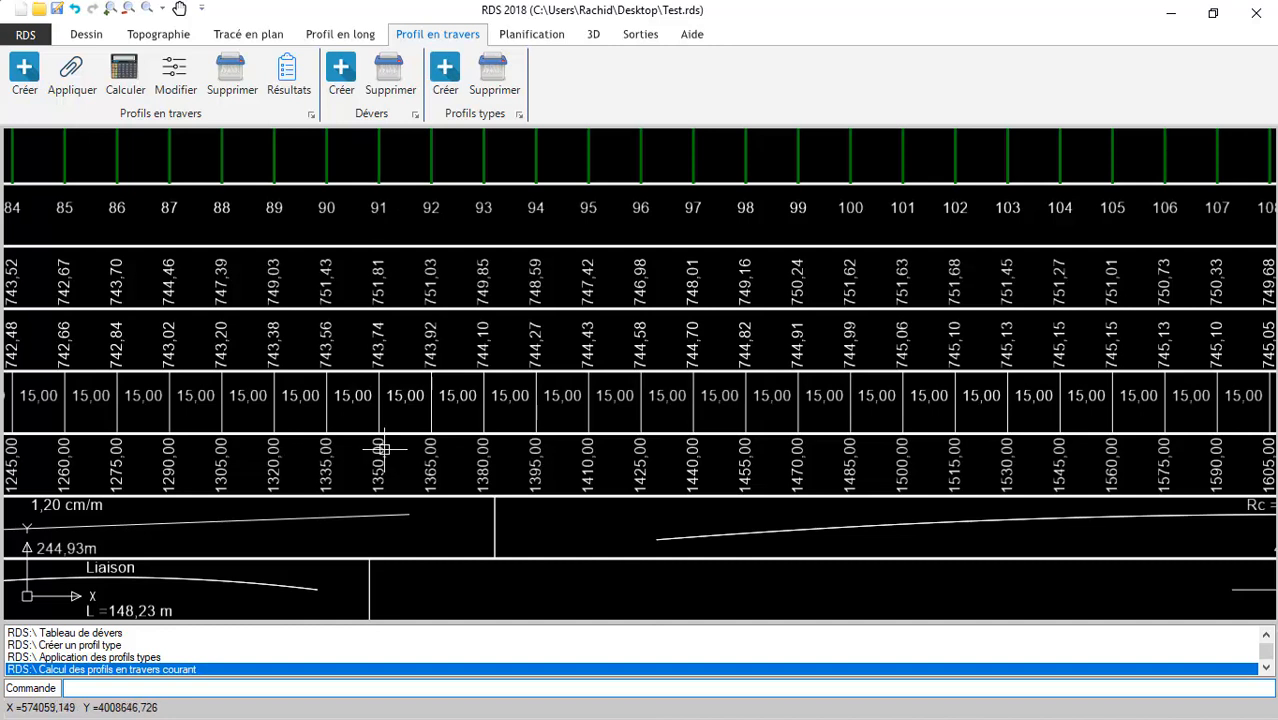
scroll(445, 330, "down", 3)
scroll(443, 337, "down", 4)
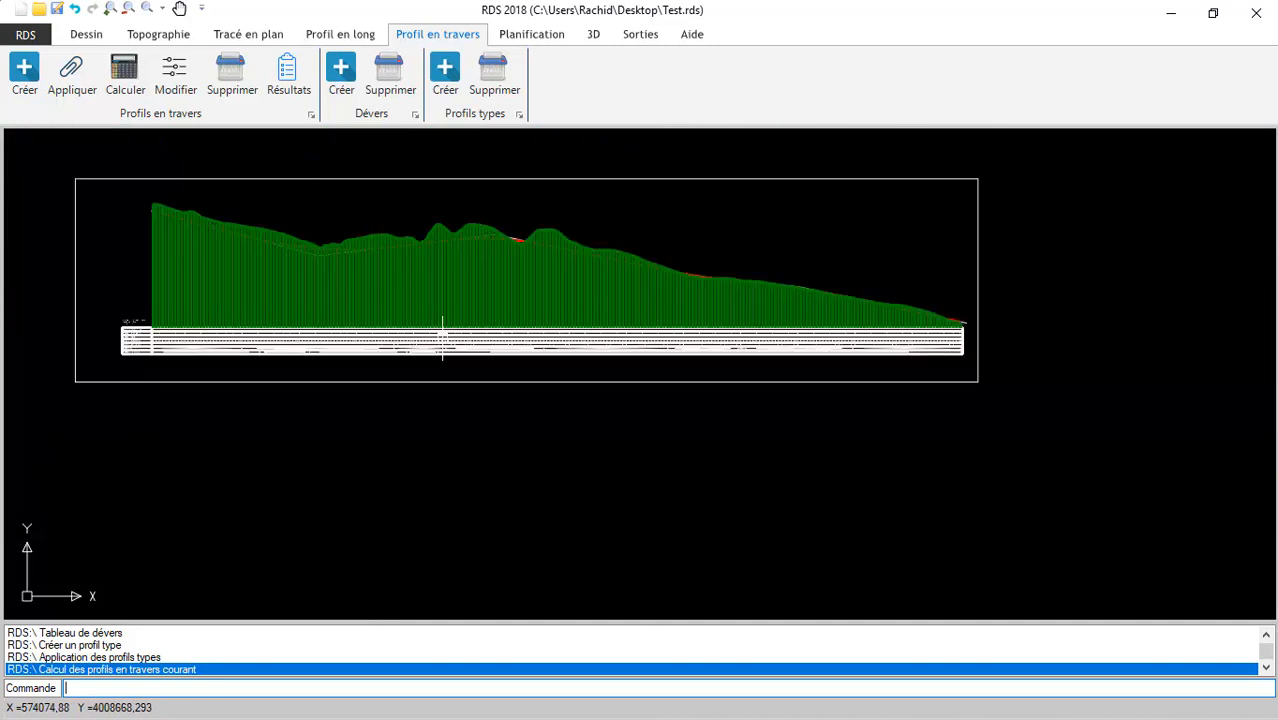
Find the sheet of Profil N°=91 among the drawn cross-sections and read the project and pavement layer distances in its table
scroll(327, 517, "up", 12)
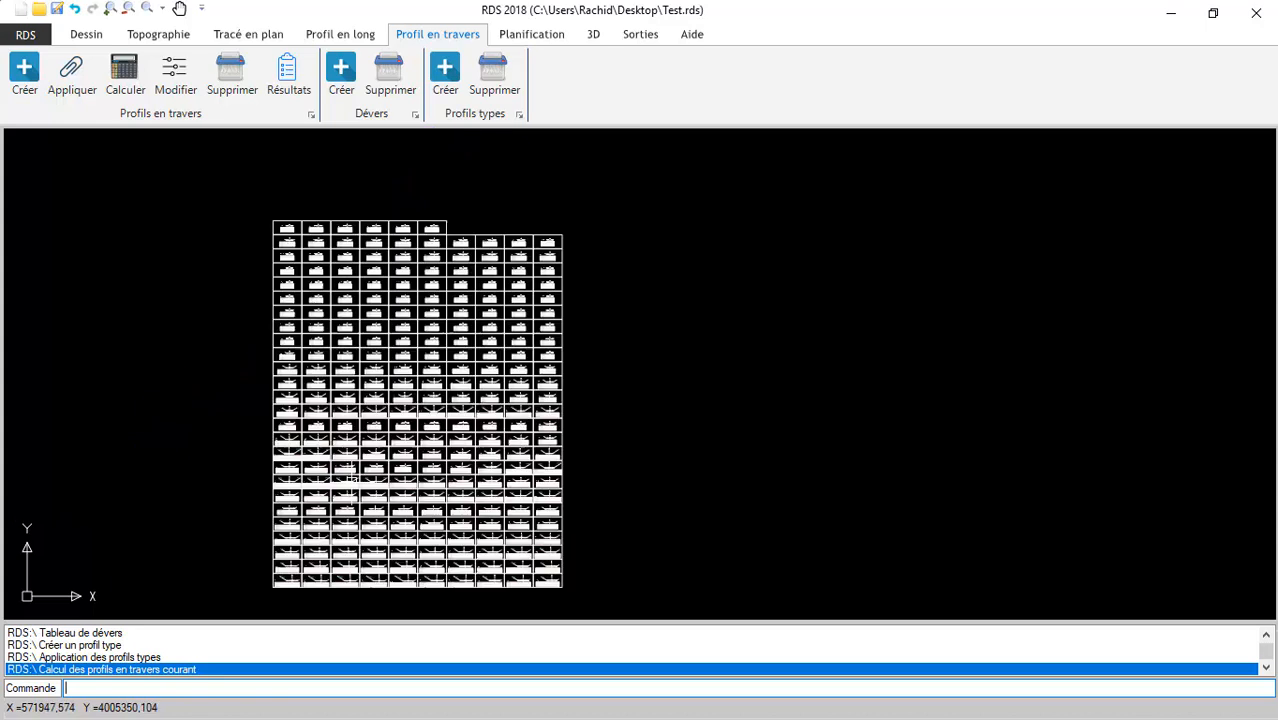
scroll(437, 452, "up", 6)
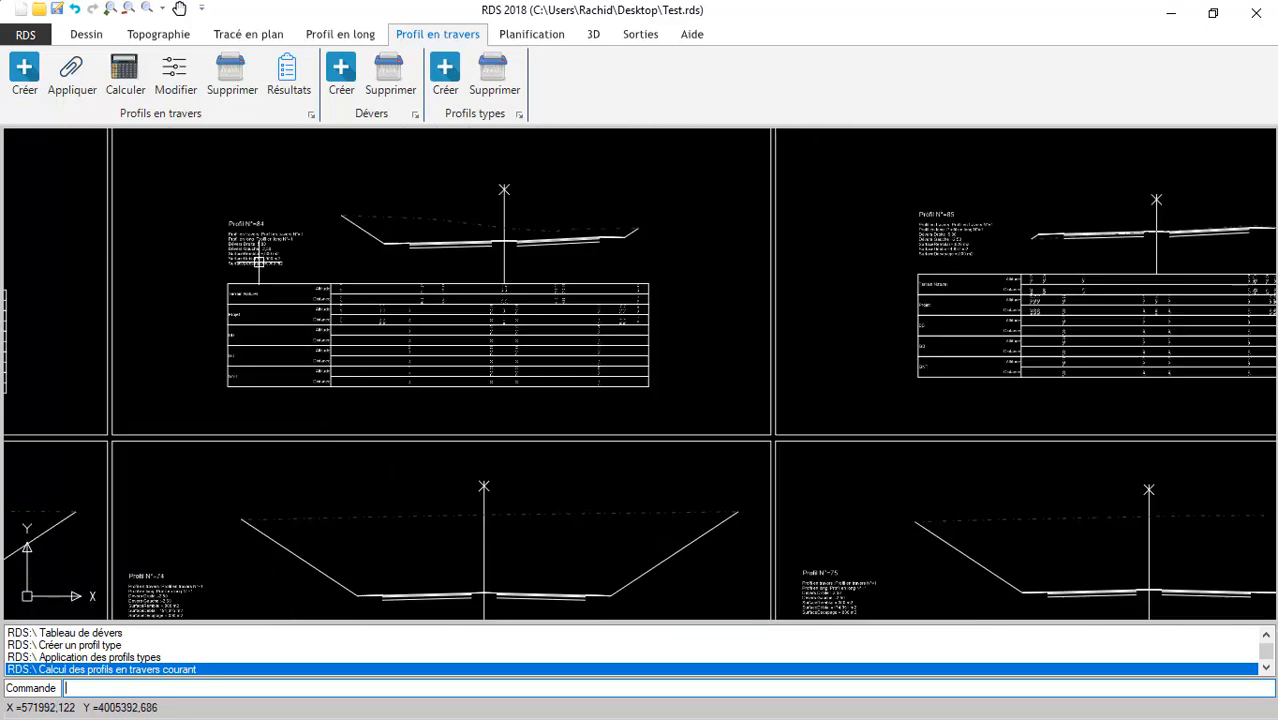
scroll(217, 302, "down", 5)
middle_click_drag(420, 360, 493, 330)
scroll(497, 300, "up", 5)
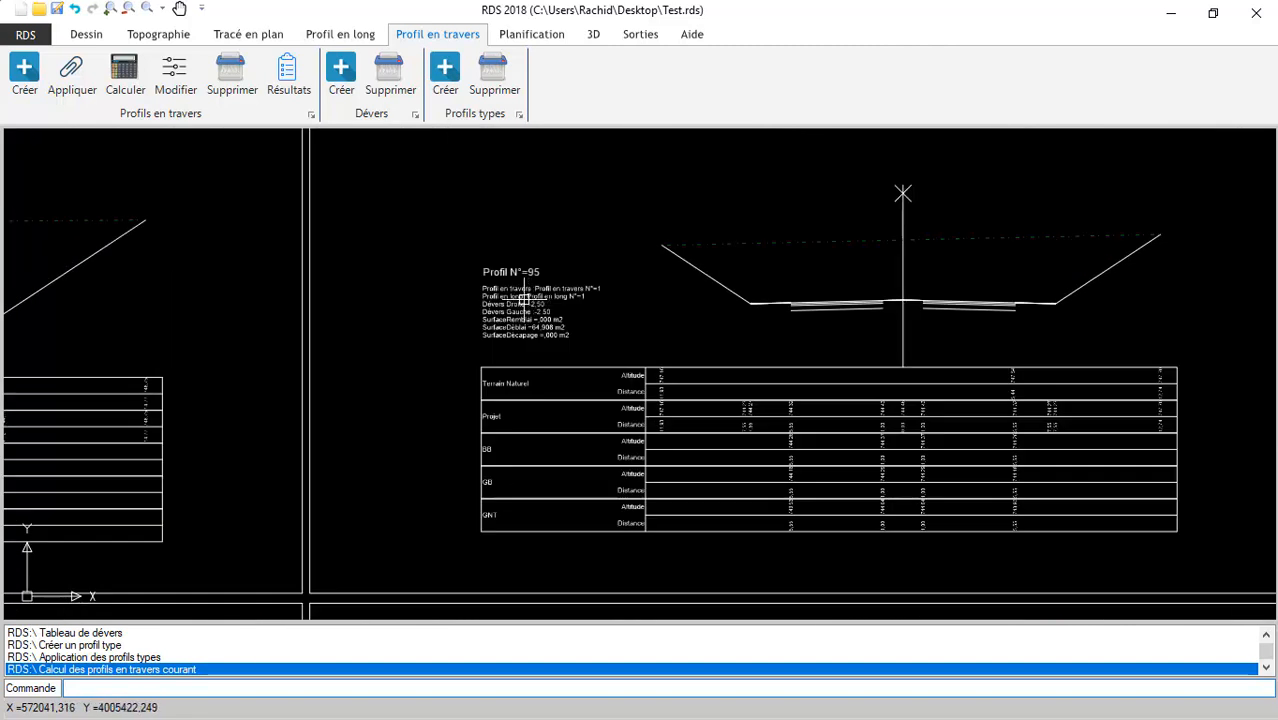
middle_click_drag(214, 375, 337, 419)
middle_click_drag(414, 419, 926, 424)
middle_click_drag(232, 418, 782, 410)
middle_click_drag(309, 402, 1016, 394)
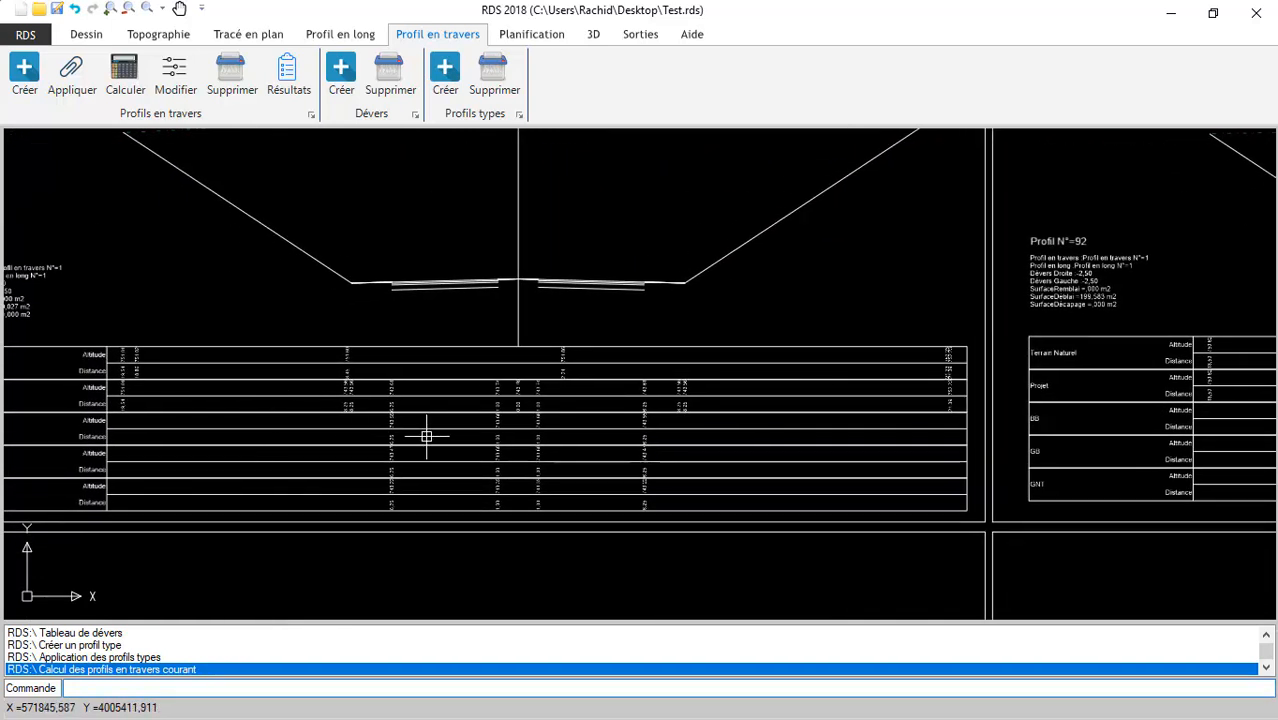
scroll(462, 444, "up", 3)
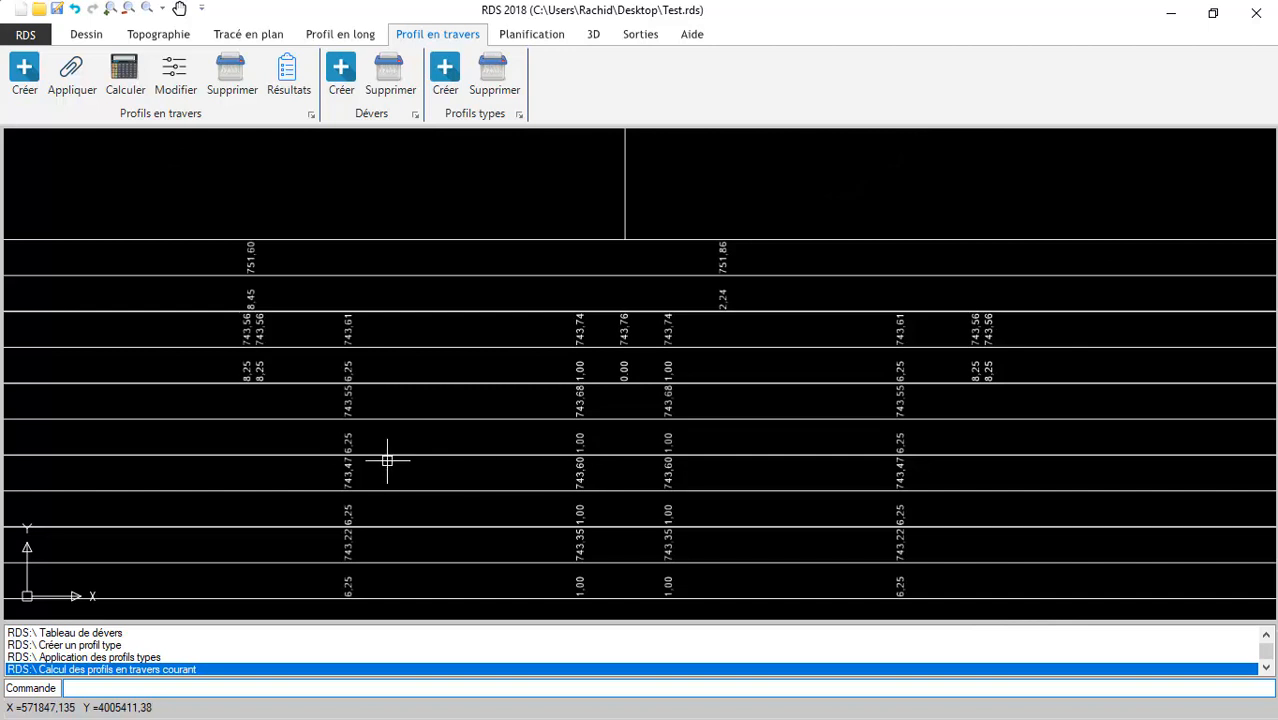
scroll(408, 456, "up", 2)
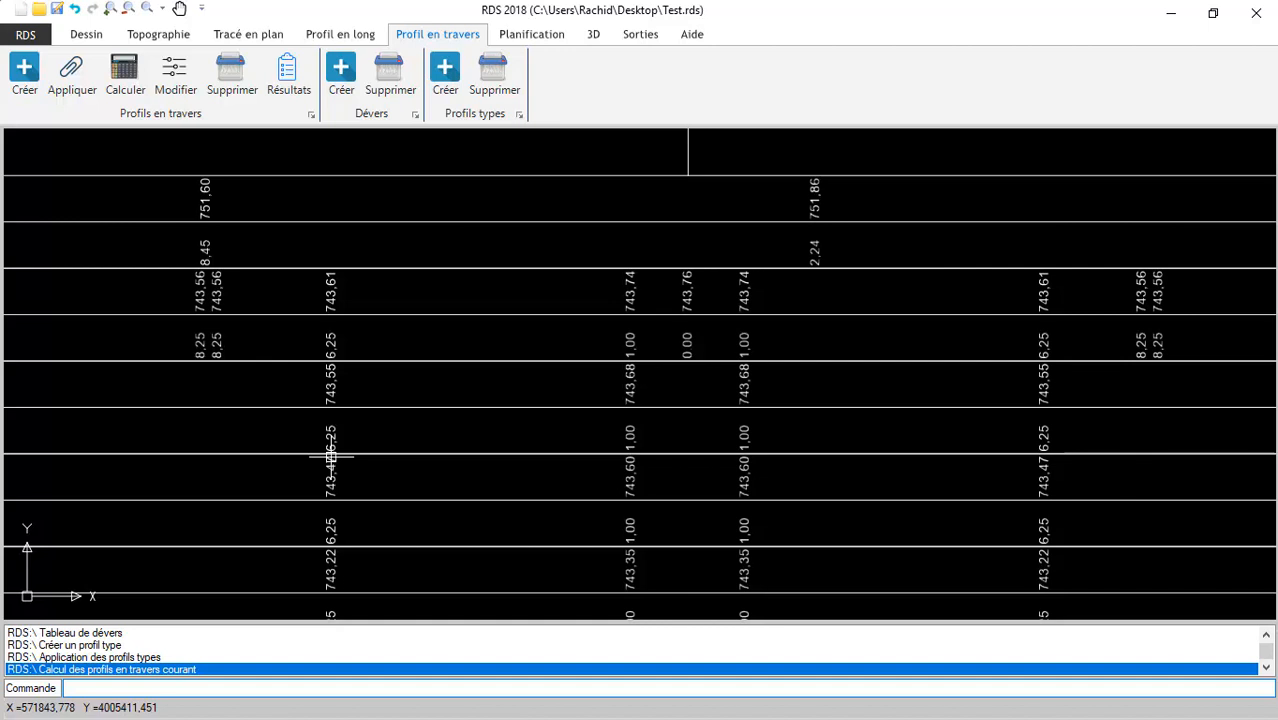
Examine the road in plan view along profiles 67 to 99, including the change in road width around profiles 83 to 91
scroll(351, 456, "down", 5)
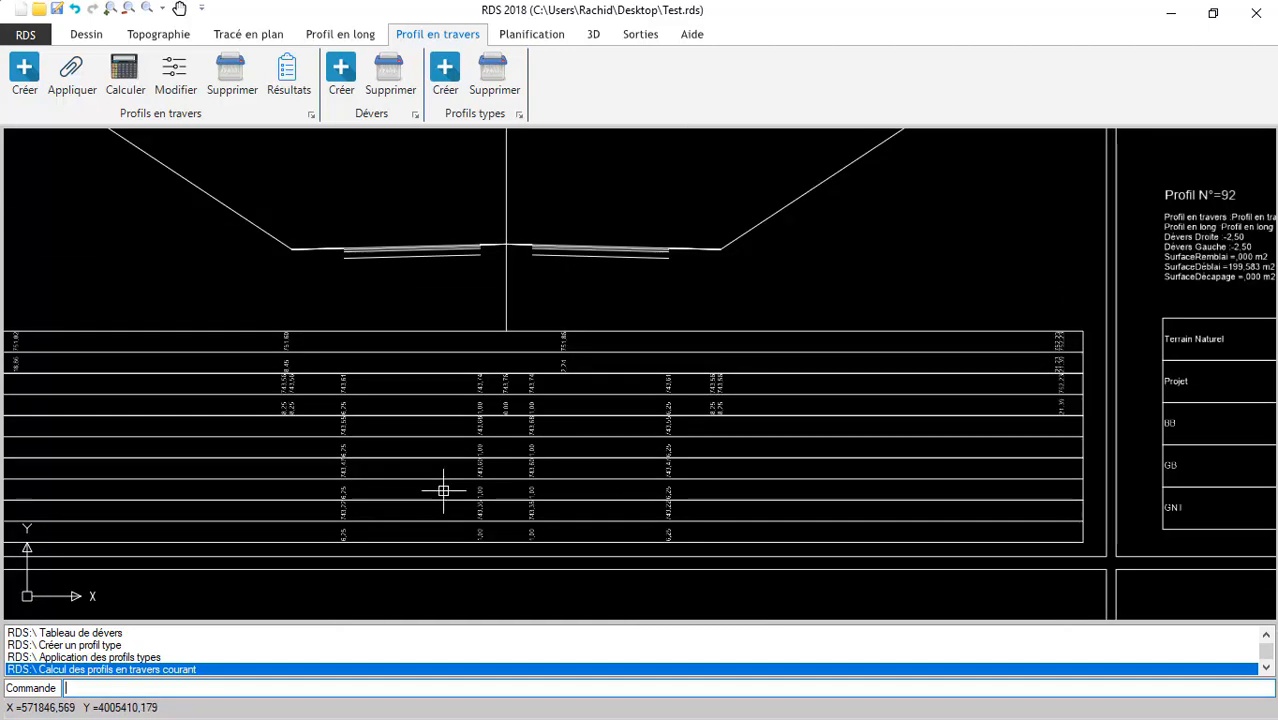
scroll(434, 462, "down", 5)
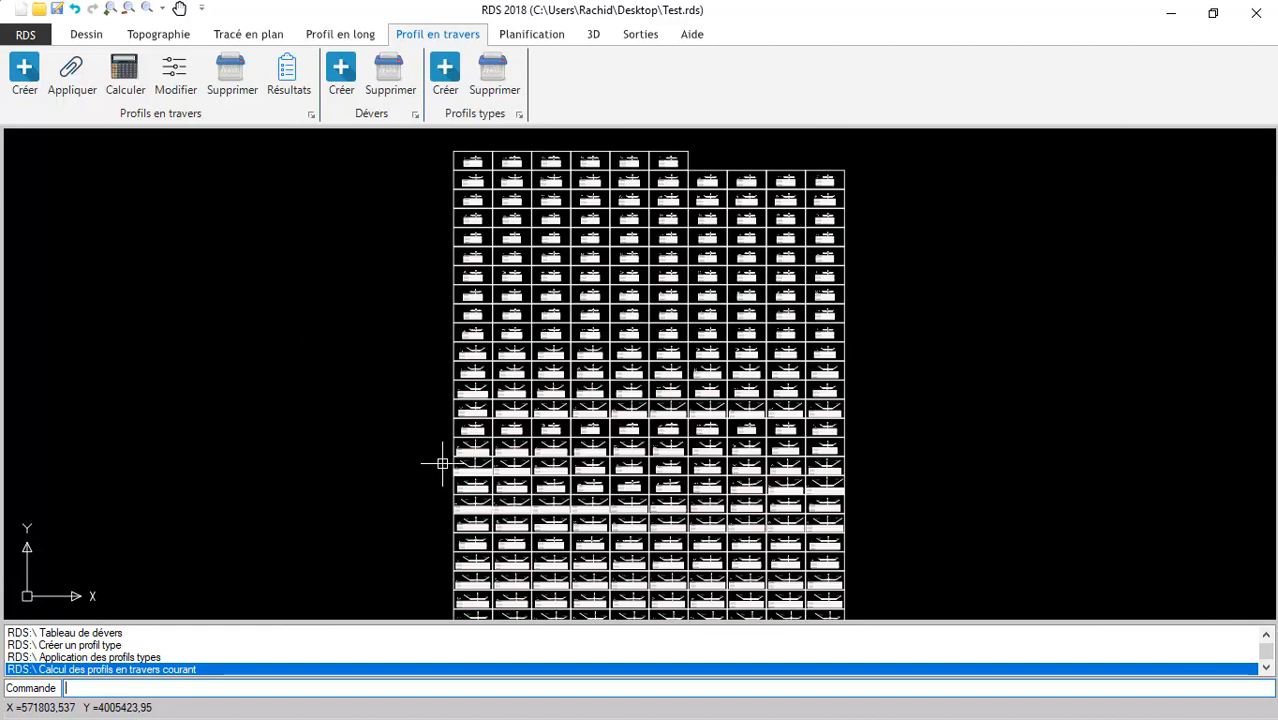
middle_click_drag(233, 381, 664, 551)
scroll(558, 510, "down", 5)
scroll(515, 291, "up", 4)
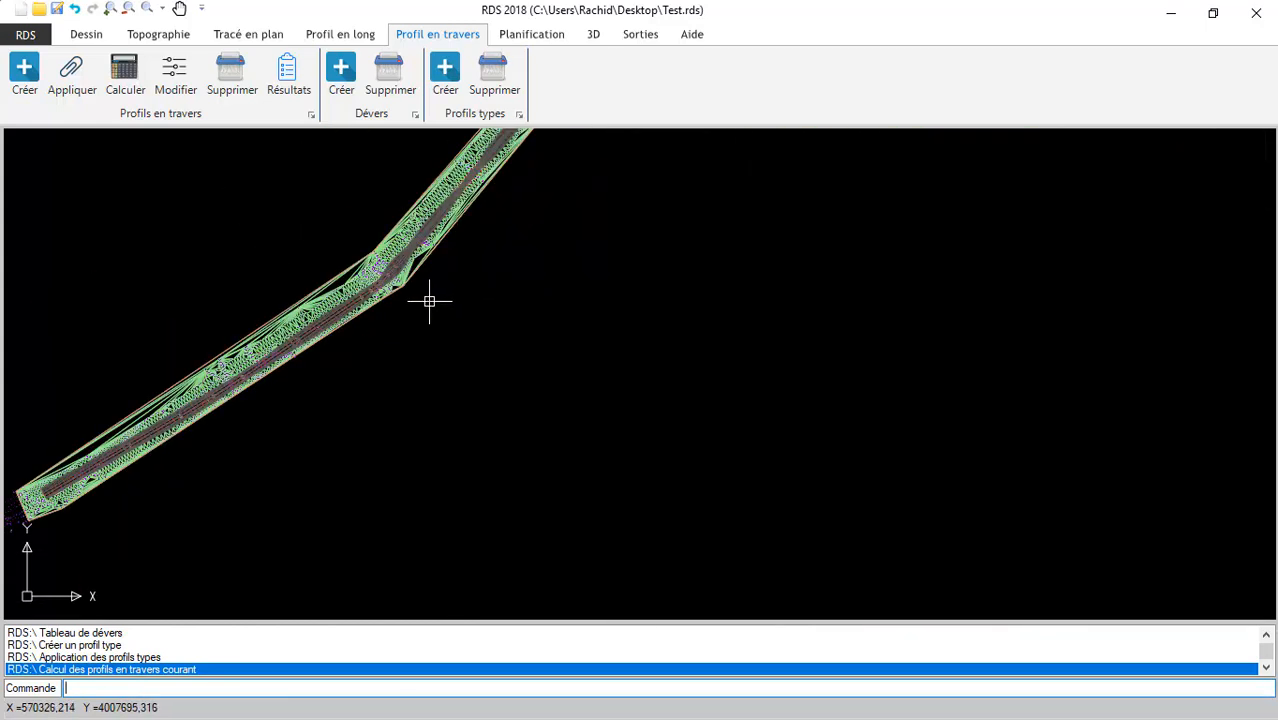
scroll(222, 340, "up", 3)
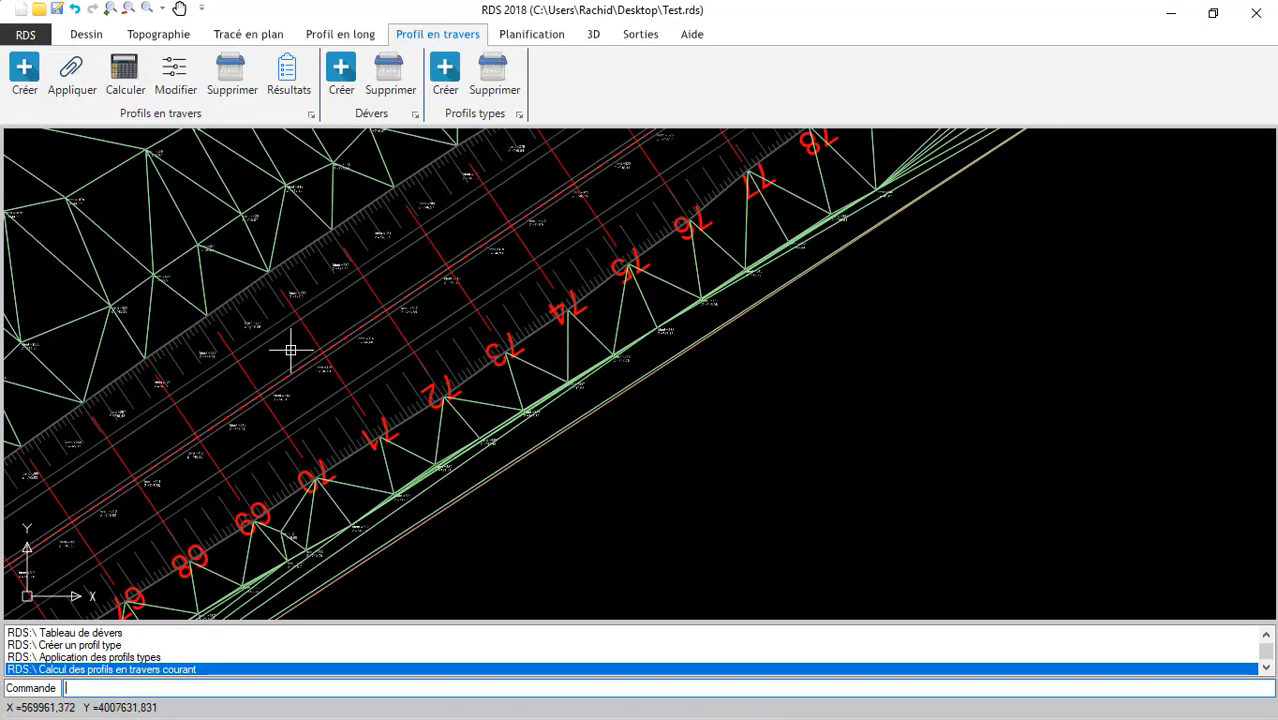
middle_click_drag(583, 202, 245, 443)
middle_click_drag(593, 208, 354, 466)
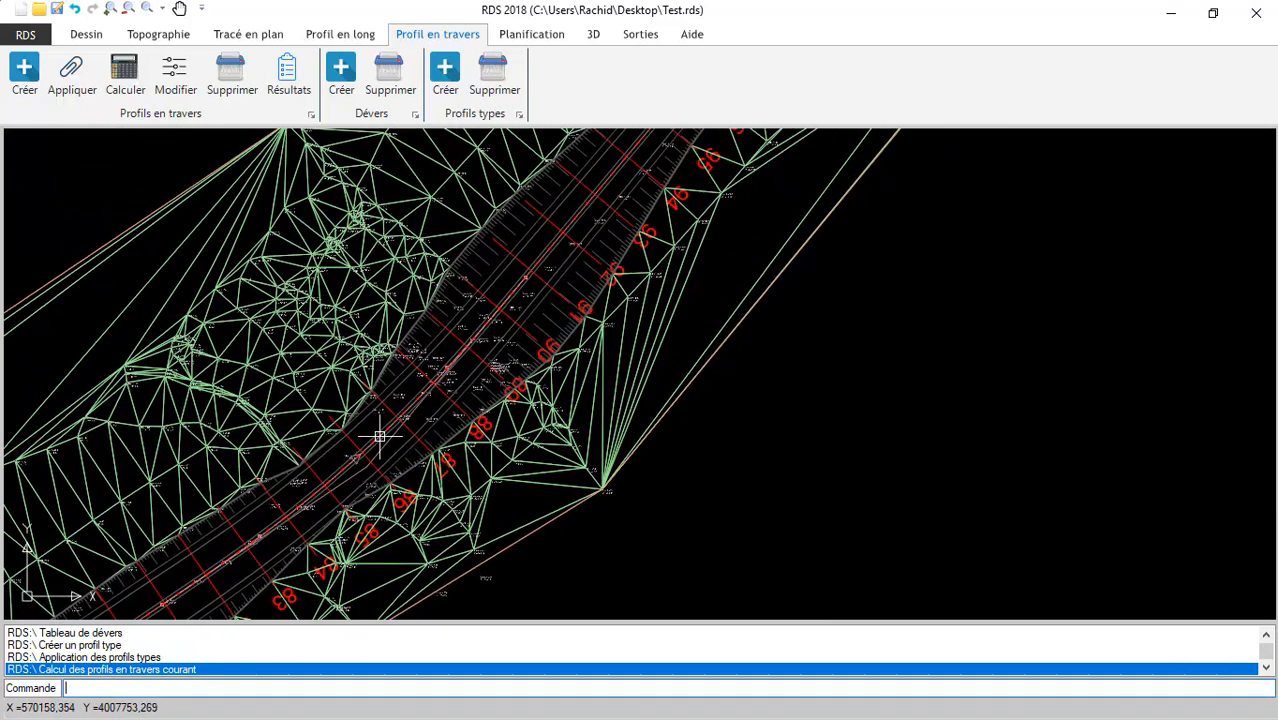
middle_click_drag(542, 251, 382, 518)
middle_click_drag(593, 273, 657, 157)
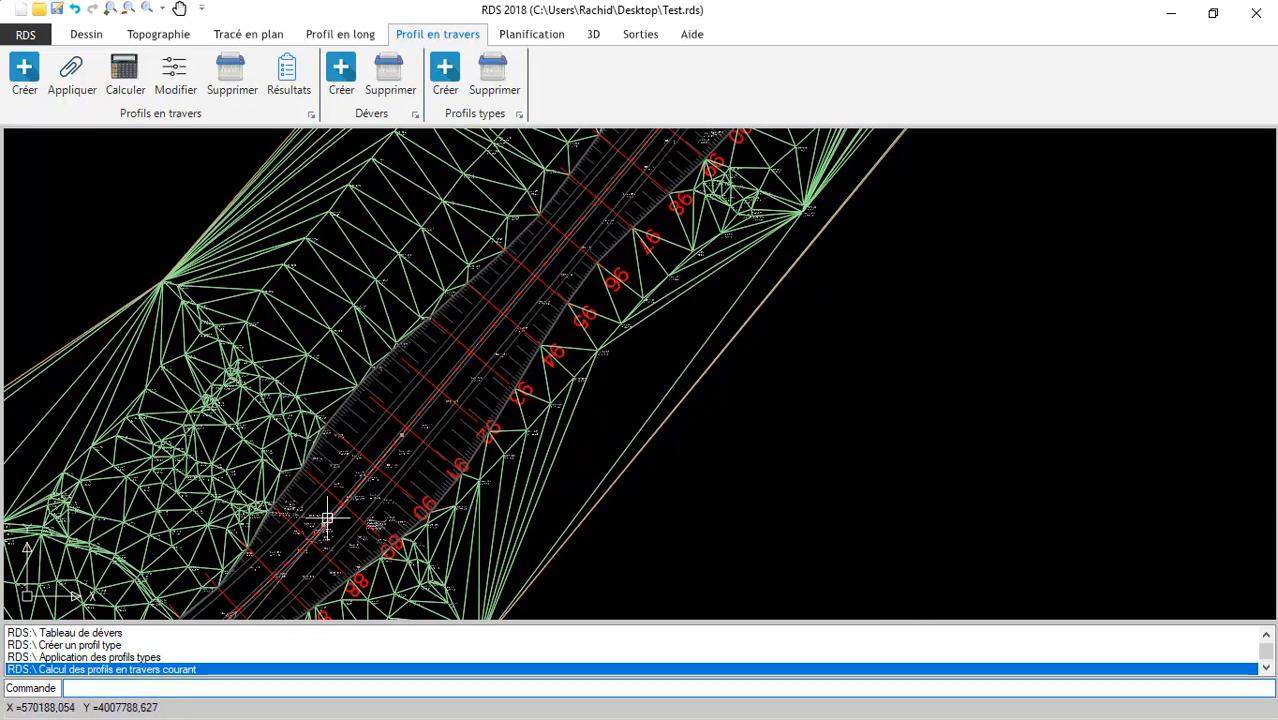
middle_click_drag(288, 563, 543, 252)
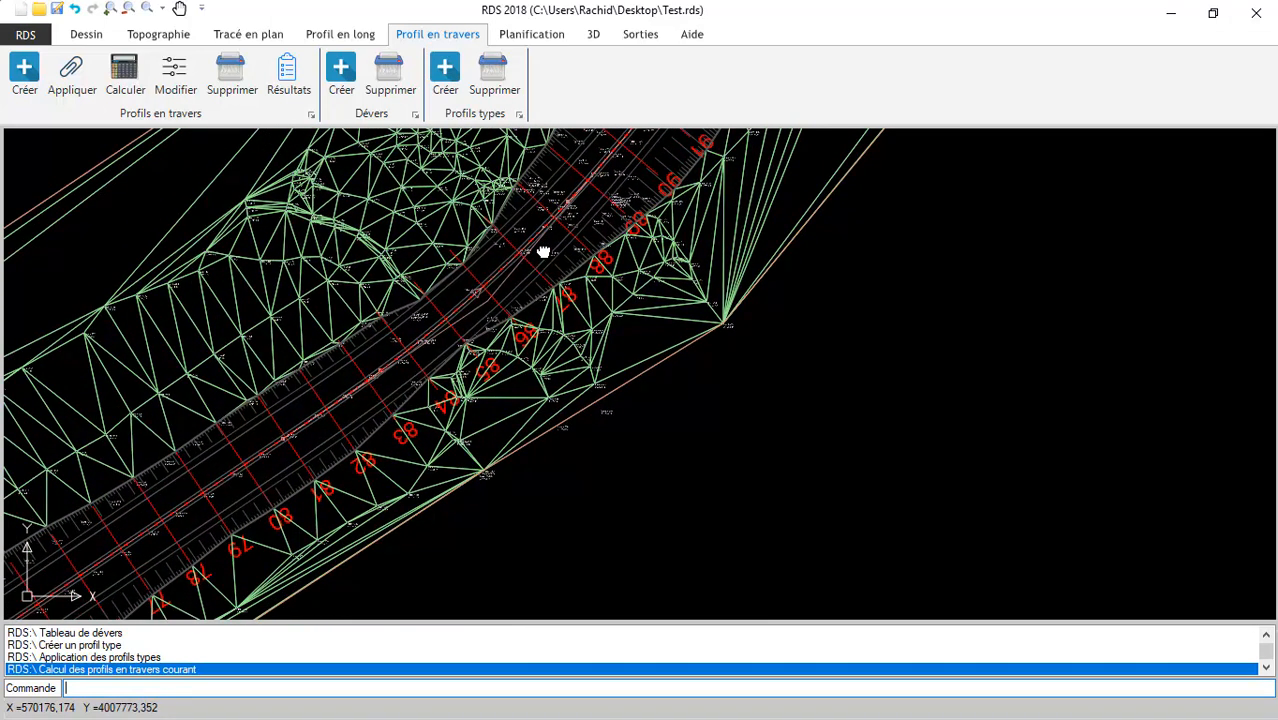
scroll(371, 390, "up", 5)
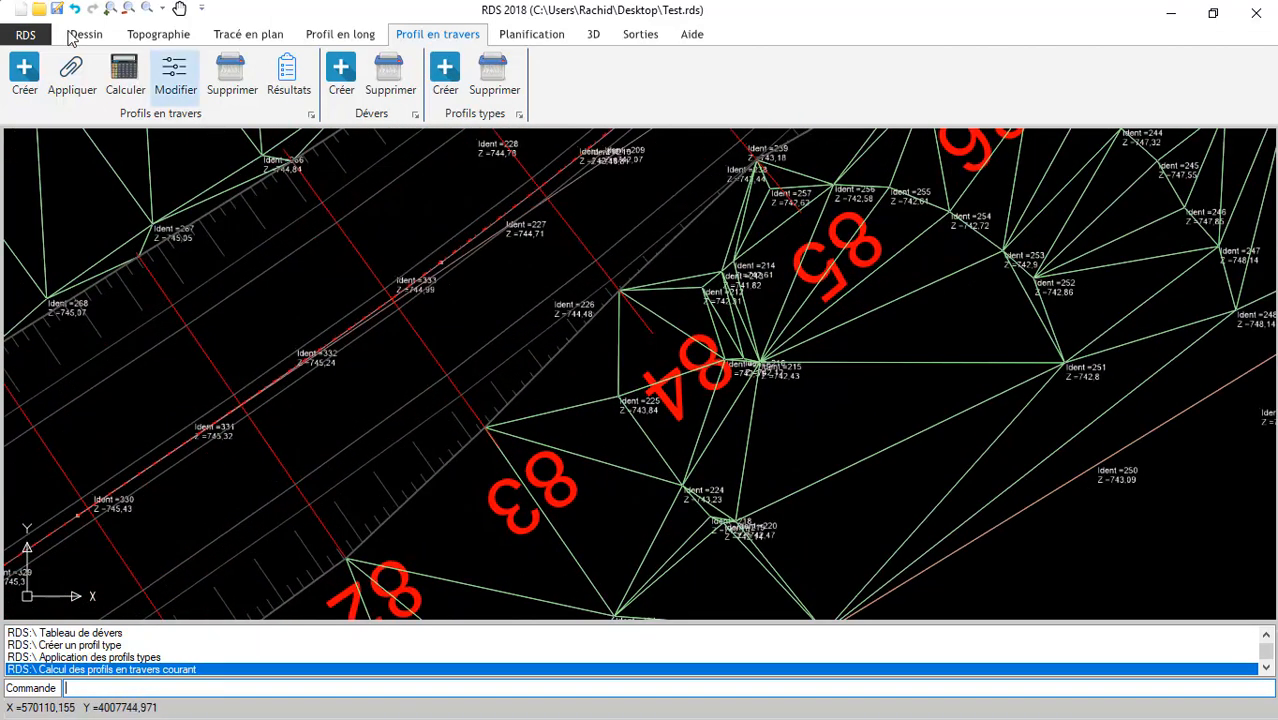
Measure the carriageway width on one side of the axis in plan, between profiles 82 and 83
left_click(85, 36)
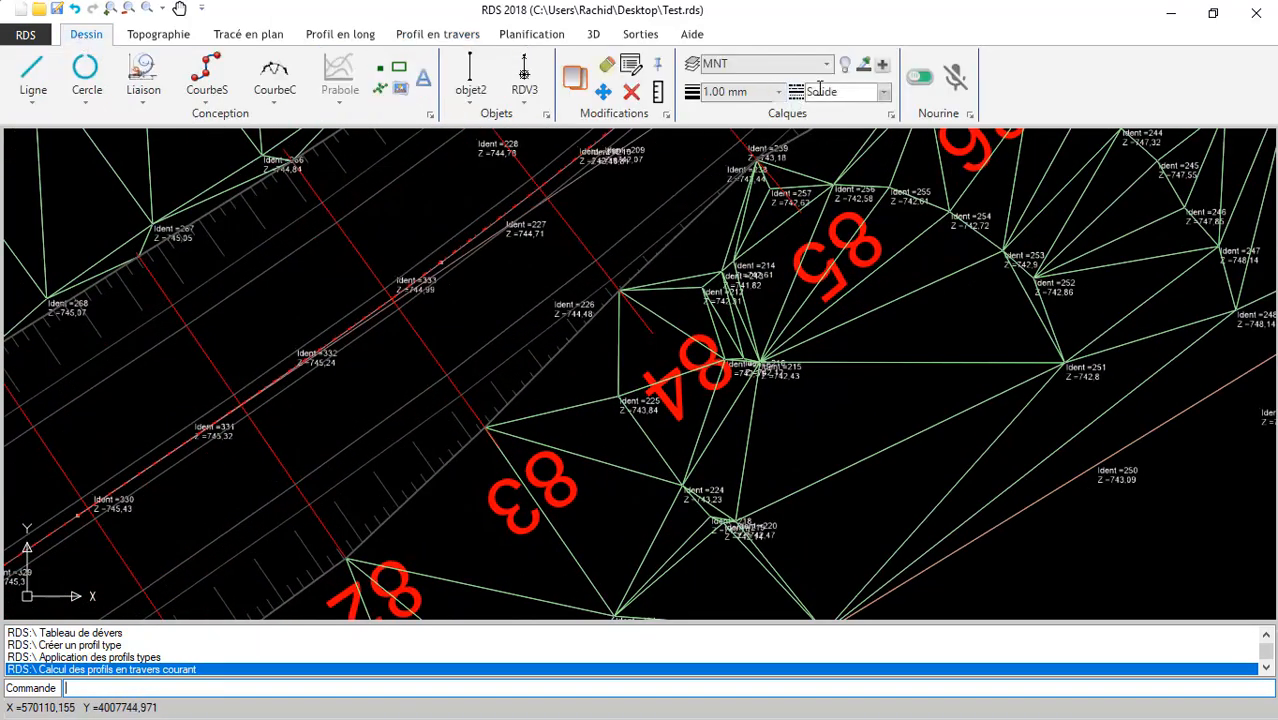
left_click(656, 92)
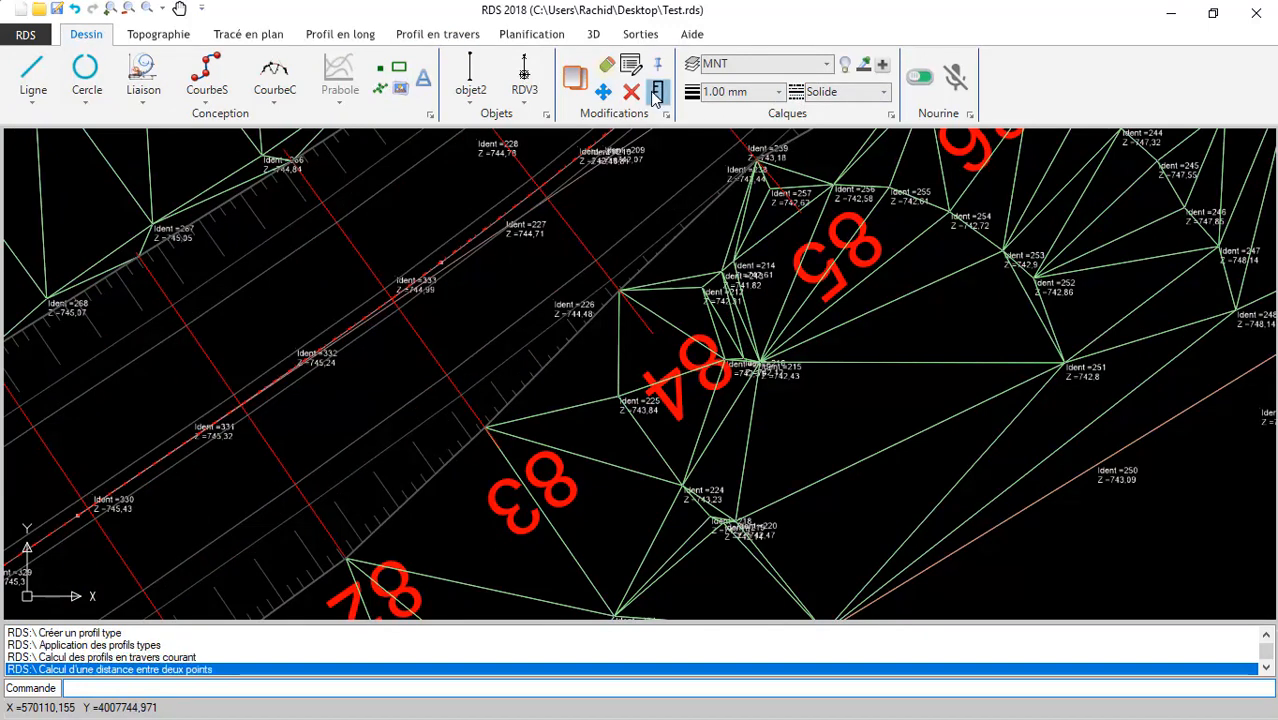
left_click(296, 381)
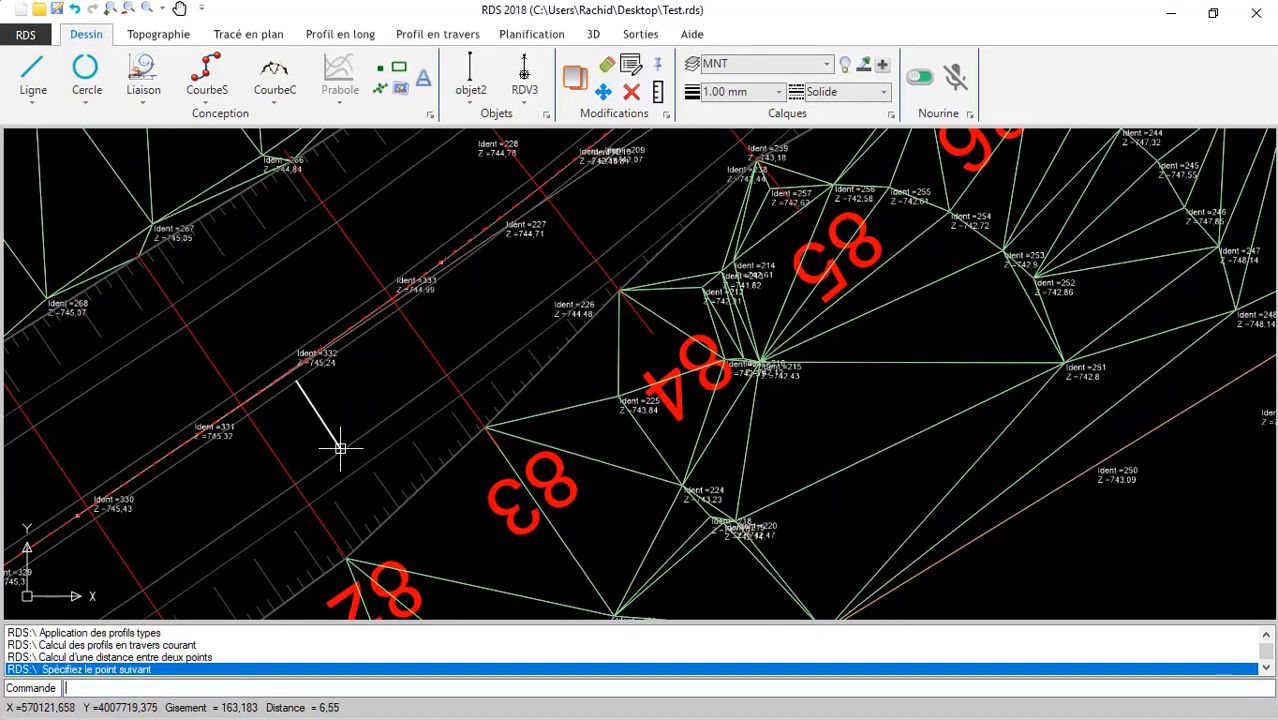
left_click(340, 449)
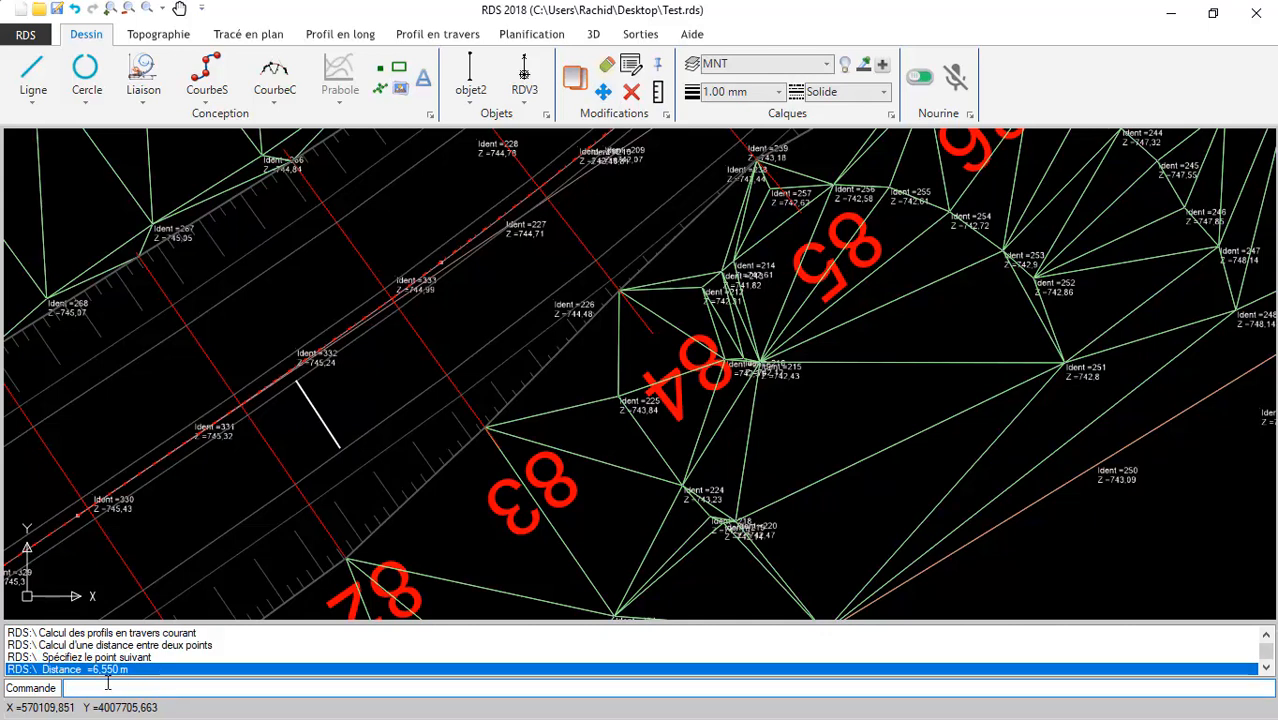
Measure the carriageway width on one side of the axis in plan, beside profile 76
scroll(861, 247, "down", 3)
middle_click_drag(321, 516, 720, 263)
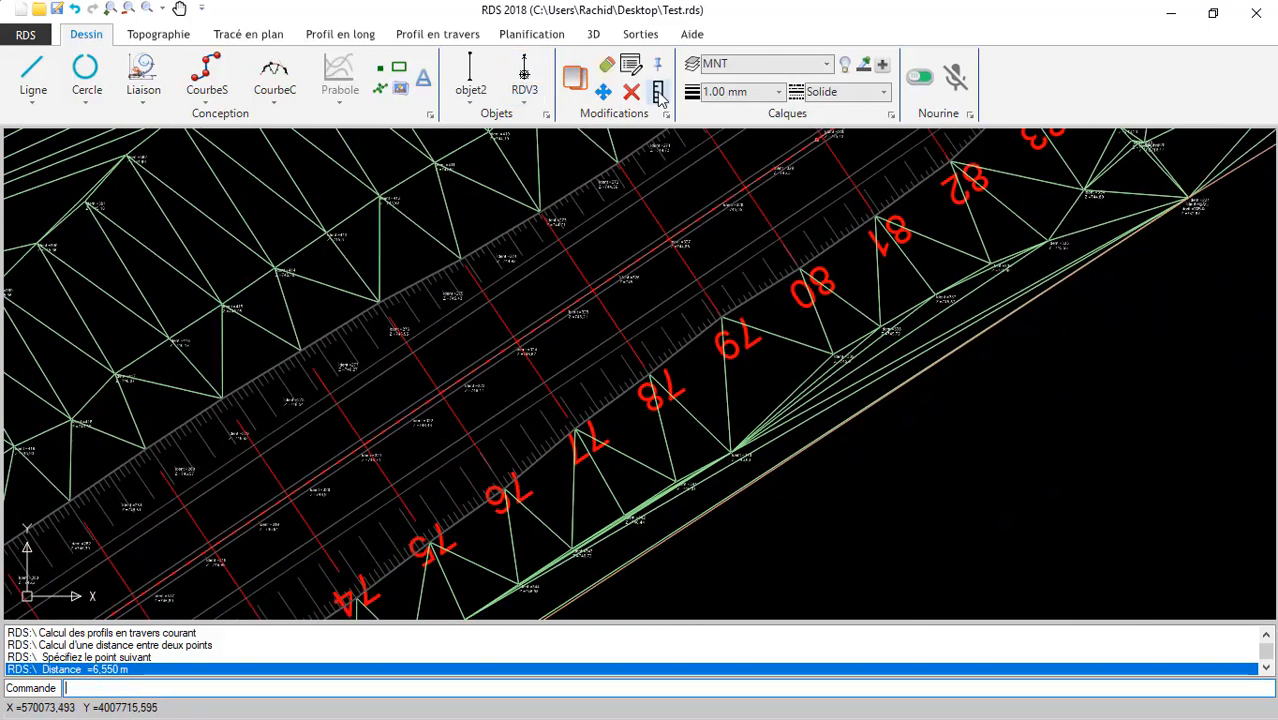
key("Return")
scroll(458, 400, "up", 4)
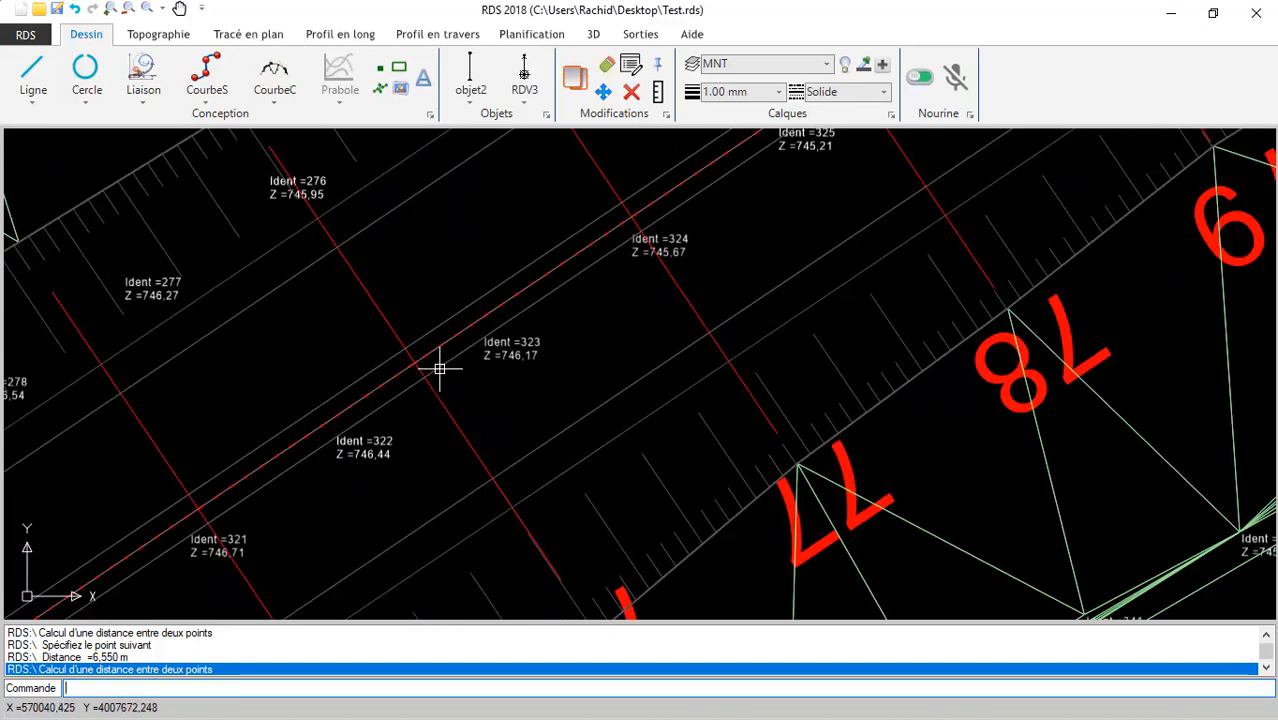
left_click(438, 368)
left_click(501, 466)
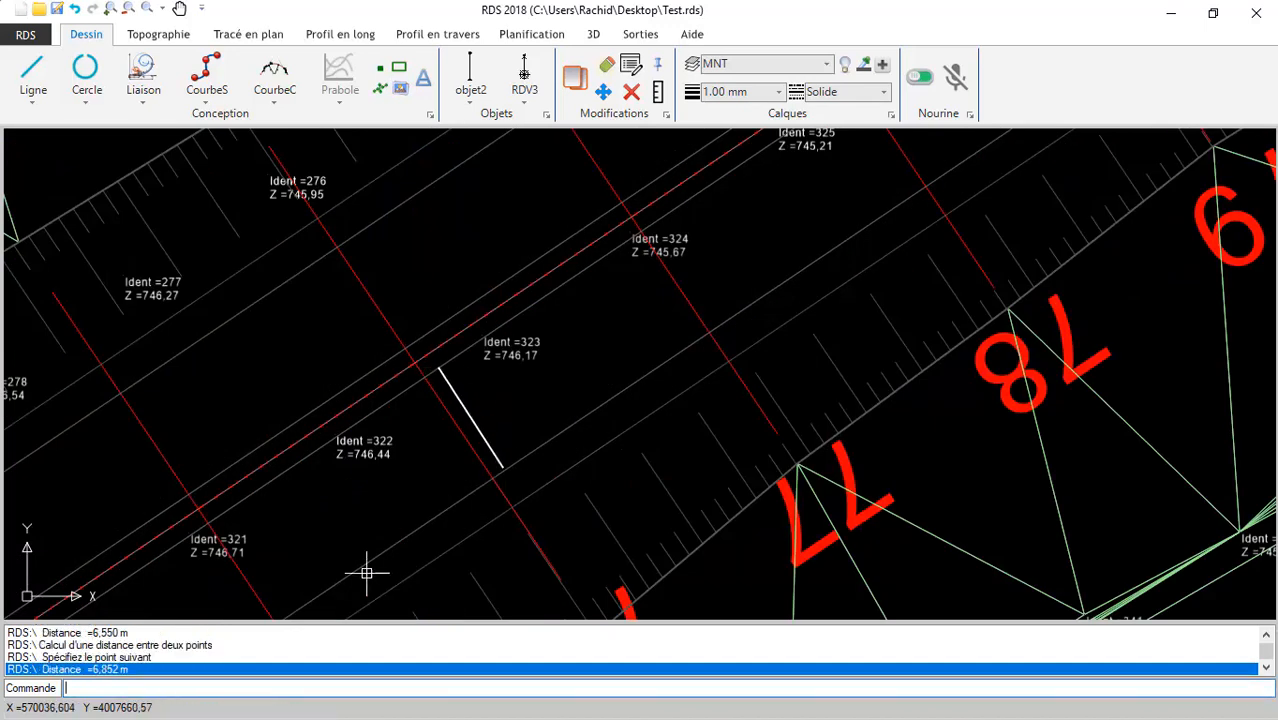
Measure the carriageway width on one side of the axis in plan, between profiles 104 and 105
scroll(240, 525, "down", 6)
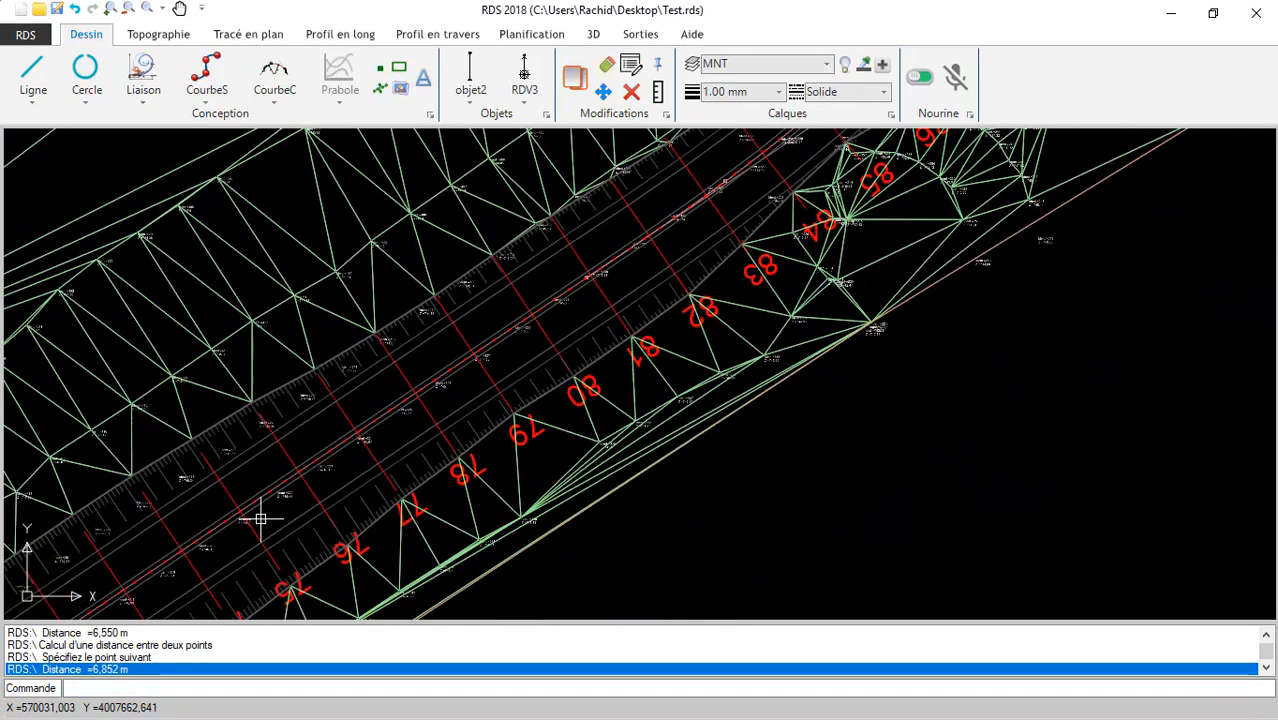
mouse_move(563, 274)
middle_mouse_down()
mouse_move(462, 462)
mouse_move(494, 434)
middle_mouse_up()
scroll(624, 252, "up", 5)
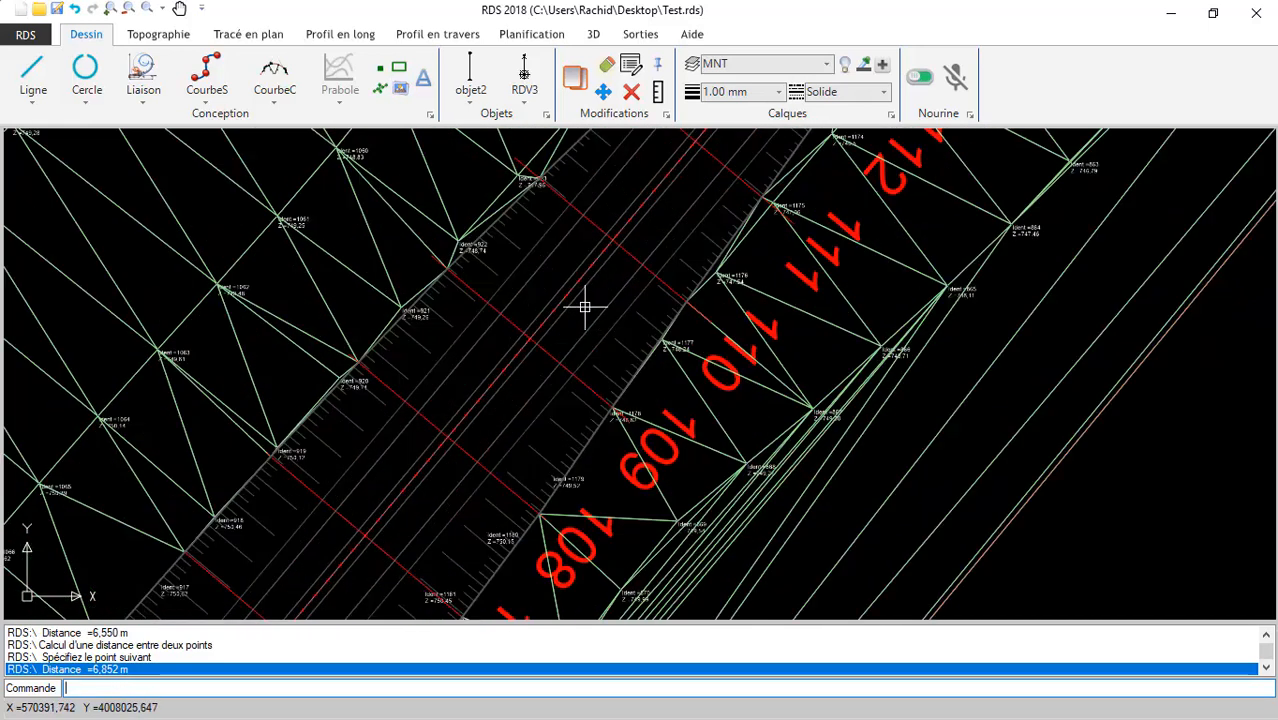
mouse_move(425, 514)
middle_mouse_down()
mouse_move(750, 157)
mouse_move(890, 70)
middle_mouse_up()
scroll(565, 362, "up", 6)
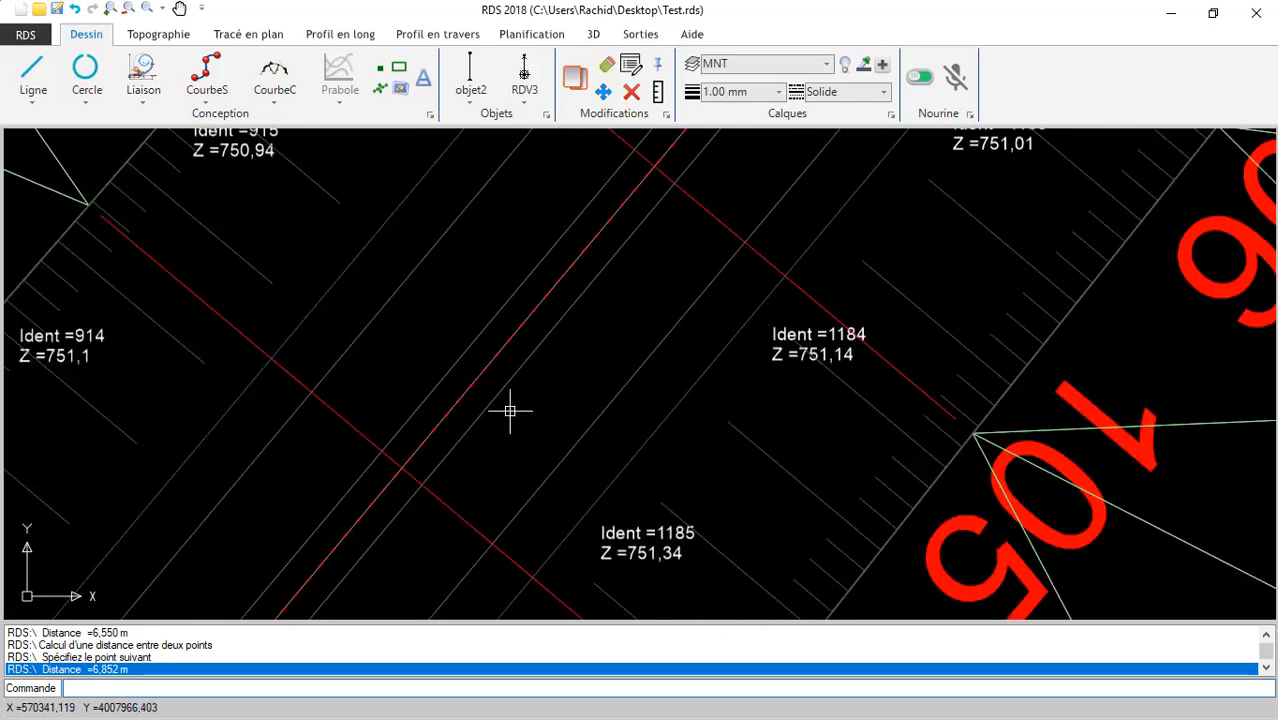
left_click(399, 92)
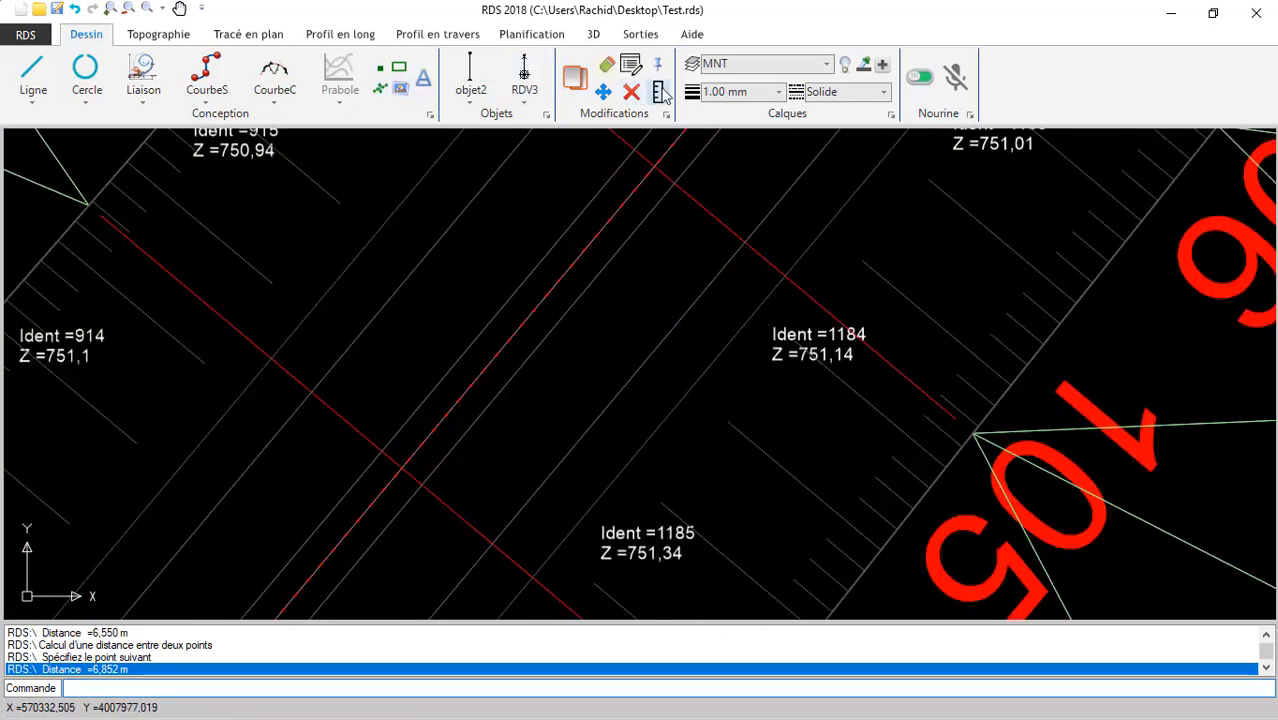
left_click(534, 352)
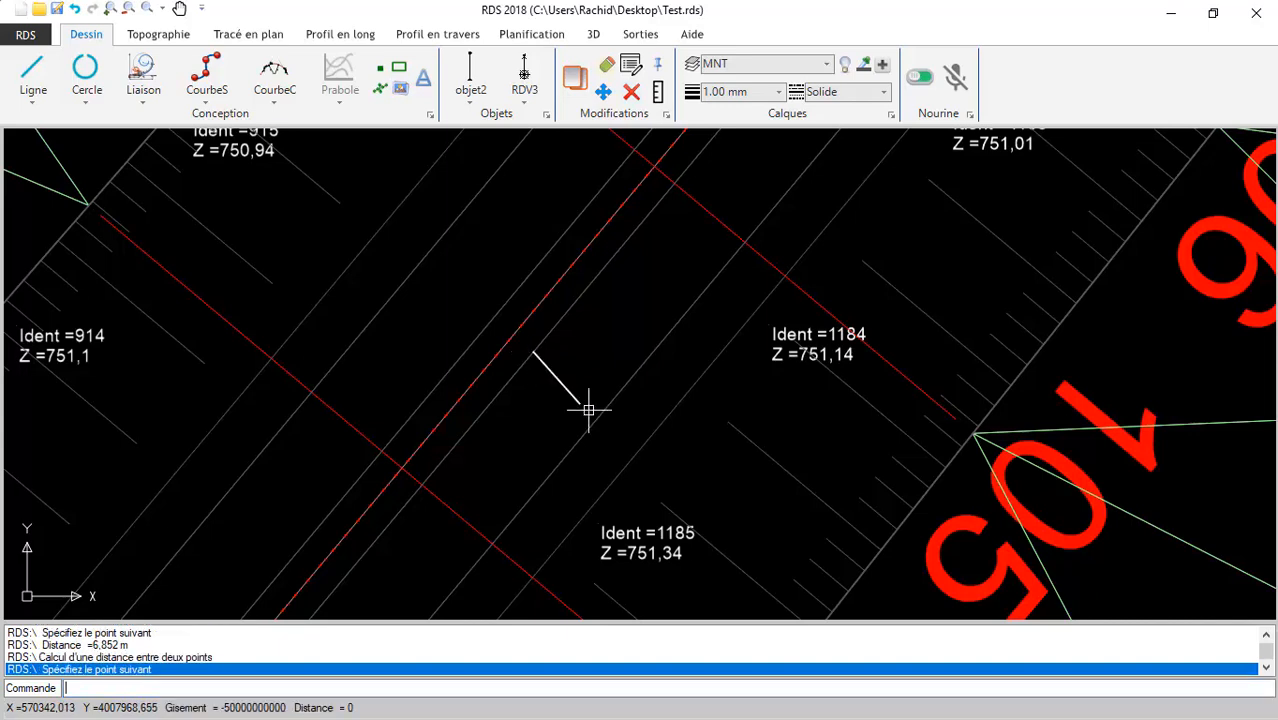
left_click(601, 410)
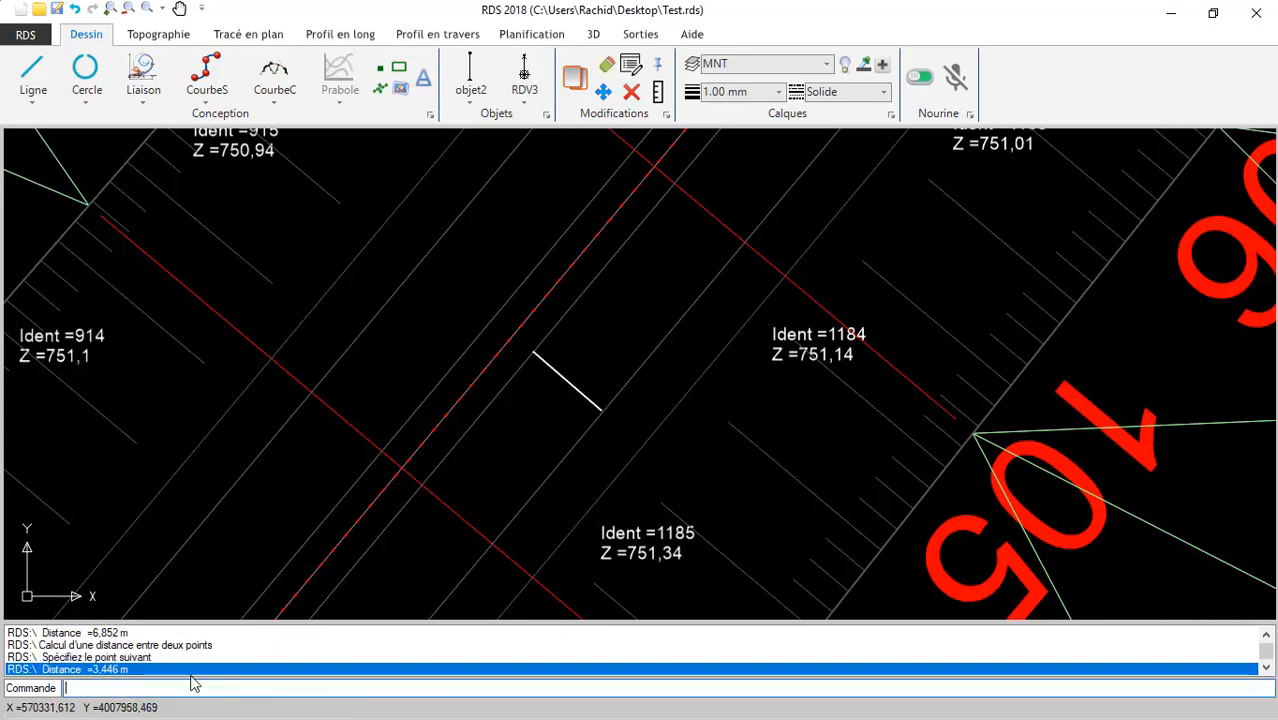
Measure the carriageway width on one side of the axis in plan, along profile 90
scroll(639, 282, "down", 6)
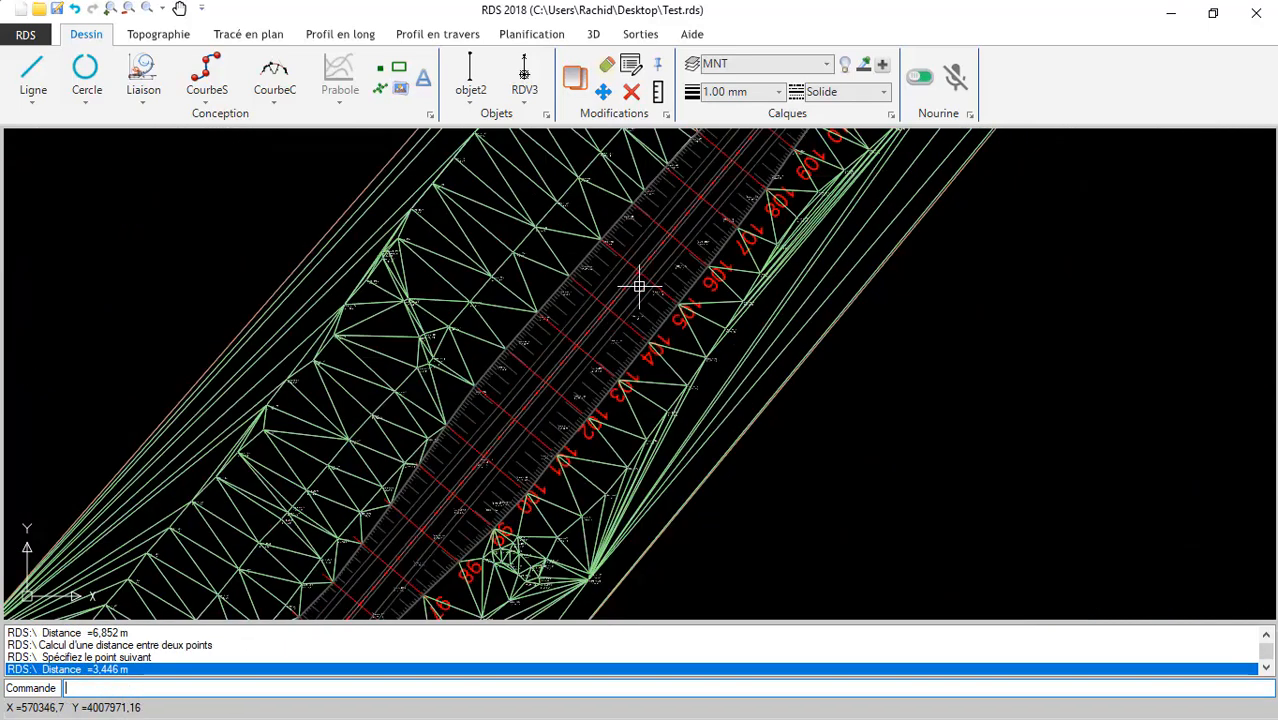
middle_click_drag(434, 556, 647, 275)
scroll(534, 370, "up", 4)
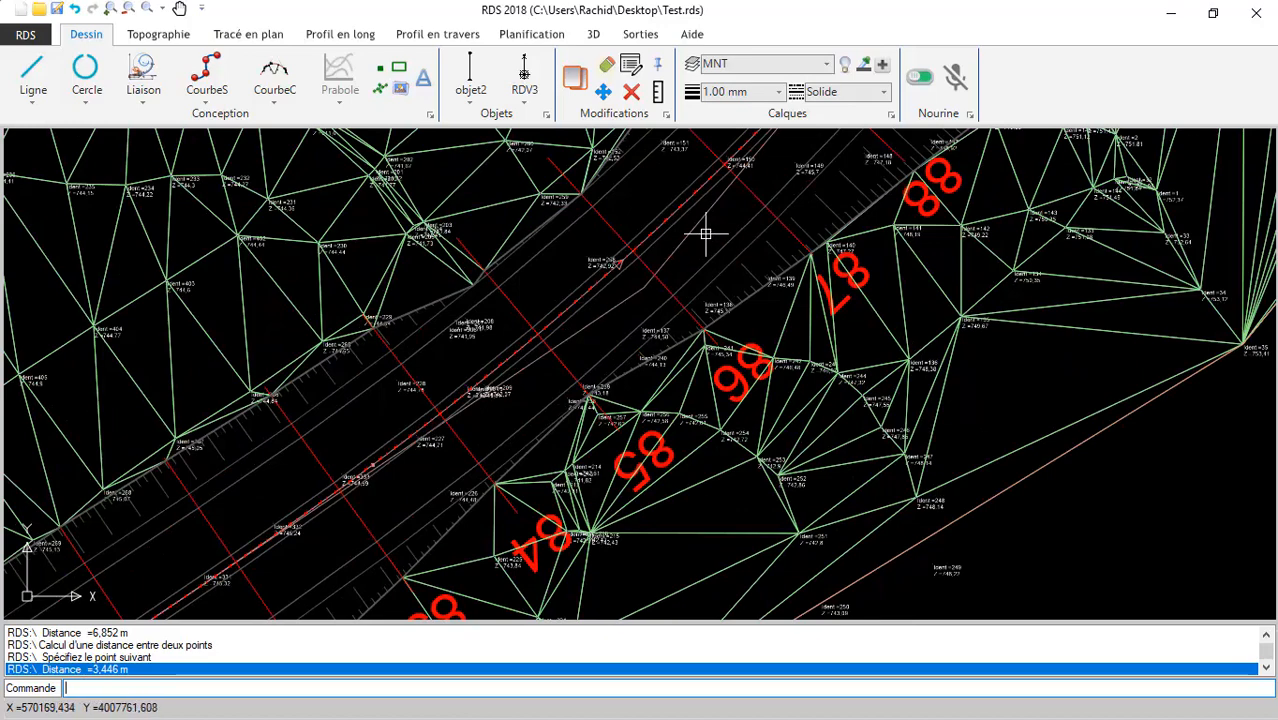
mouse_move(804, 254)
middle_mouse_down()
mouse_move(542, 516)
mouse_move(556, 498)
middle_mouse_up()
middle_click_drag(594, 459, 546, 494)
scroll(575, 370, "up", 2)
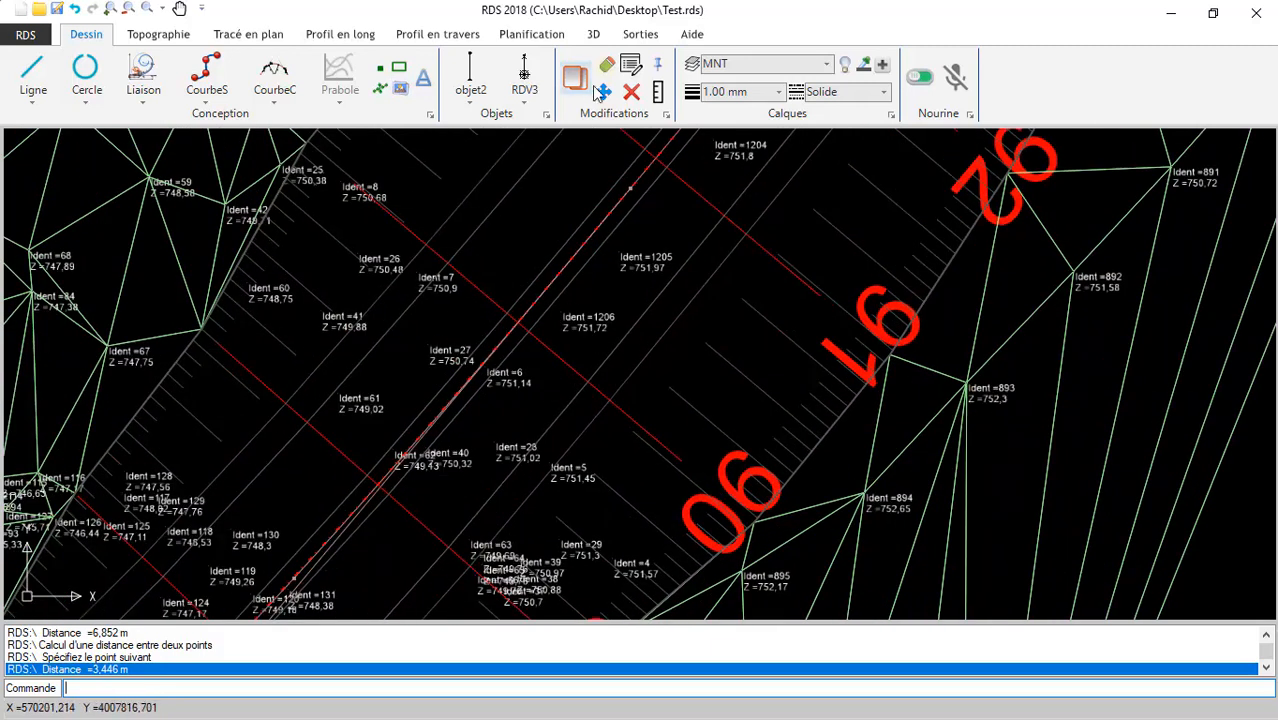
left_click(657, 91)
scroll(524, 337, "up", 1)
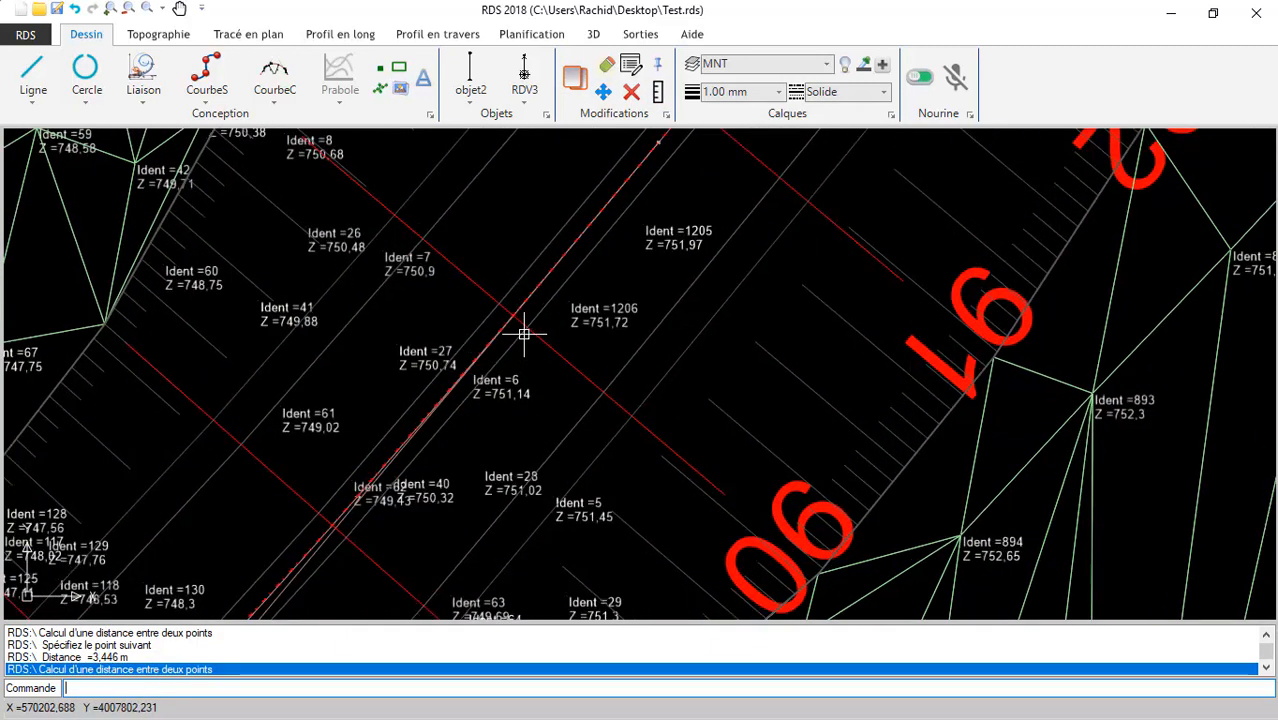
left_click(526, 329)
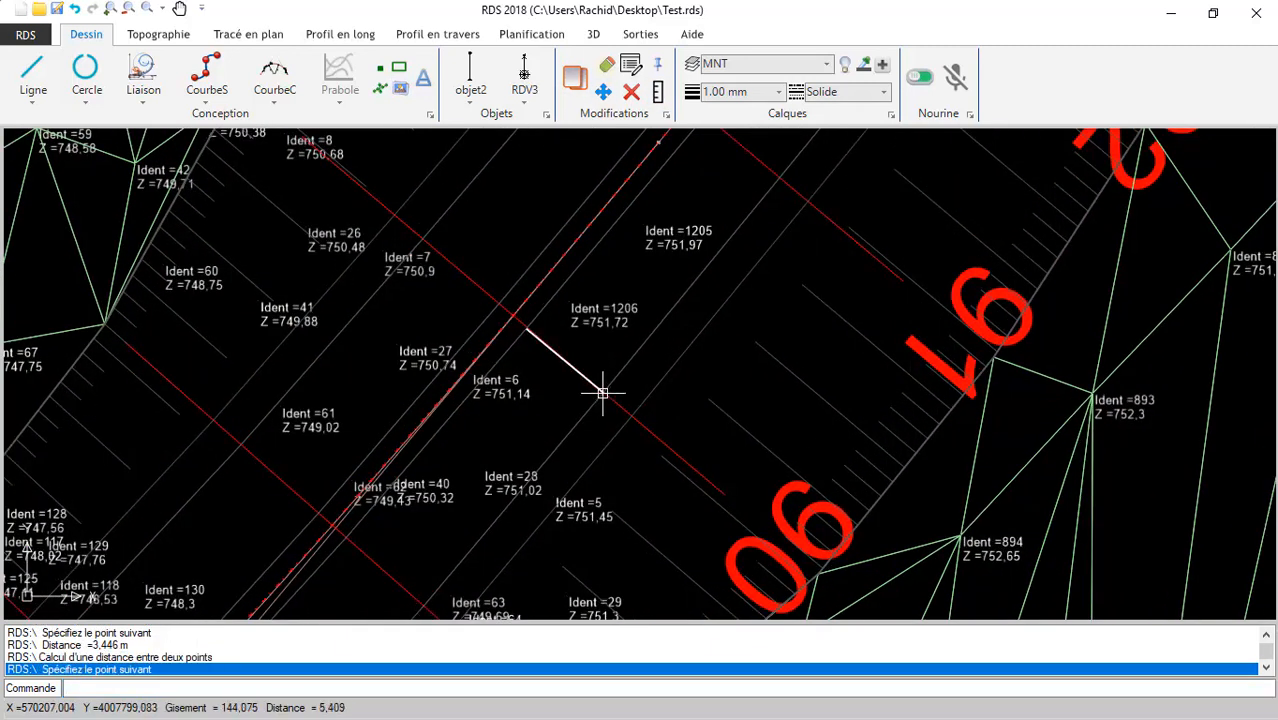
left_click(602, 391)
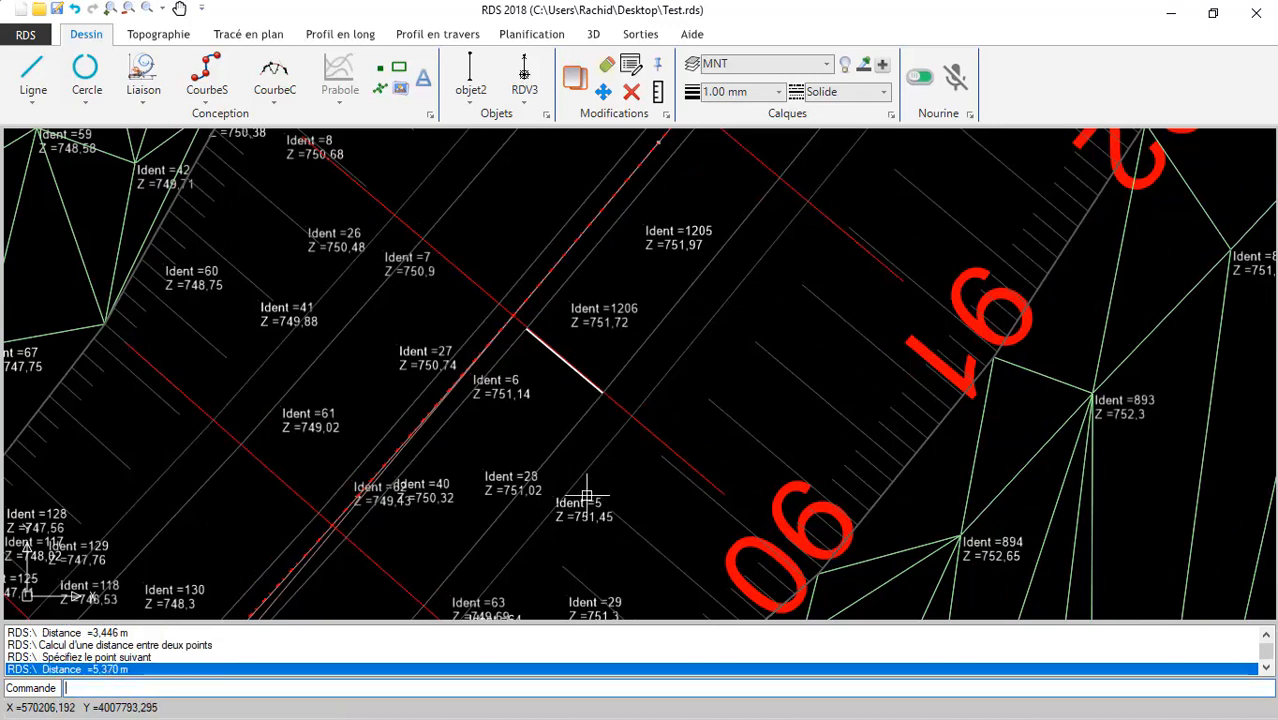
scroll(484, 430, "down", 3)
scroll(484, 430, "down", 4)
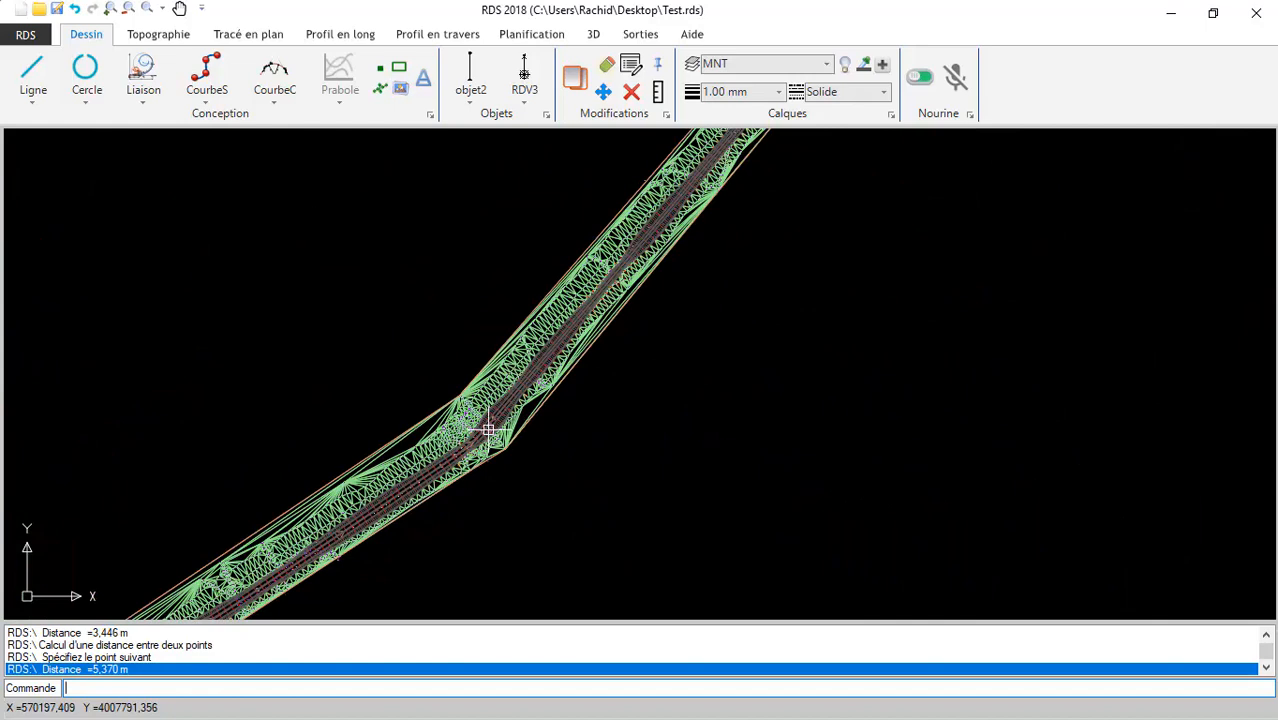
Display the Cubature results for Profil en travers N°=1 and review the volumes per profile down to the totals
left_click(440, 35)
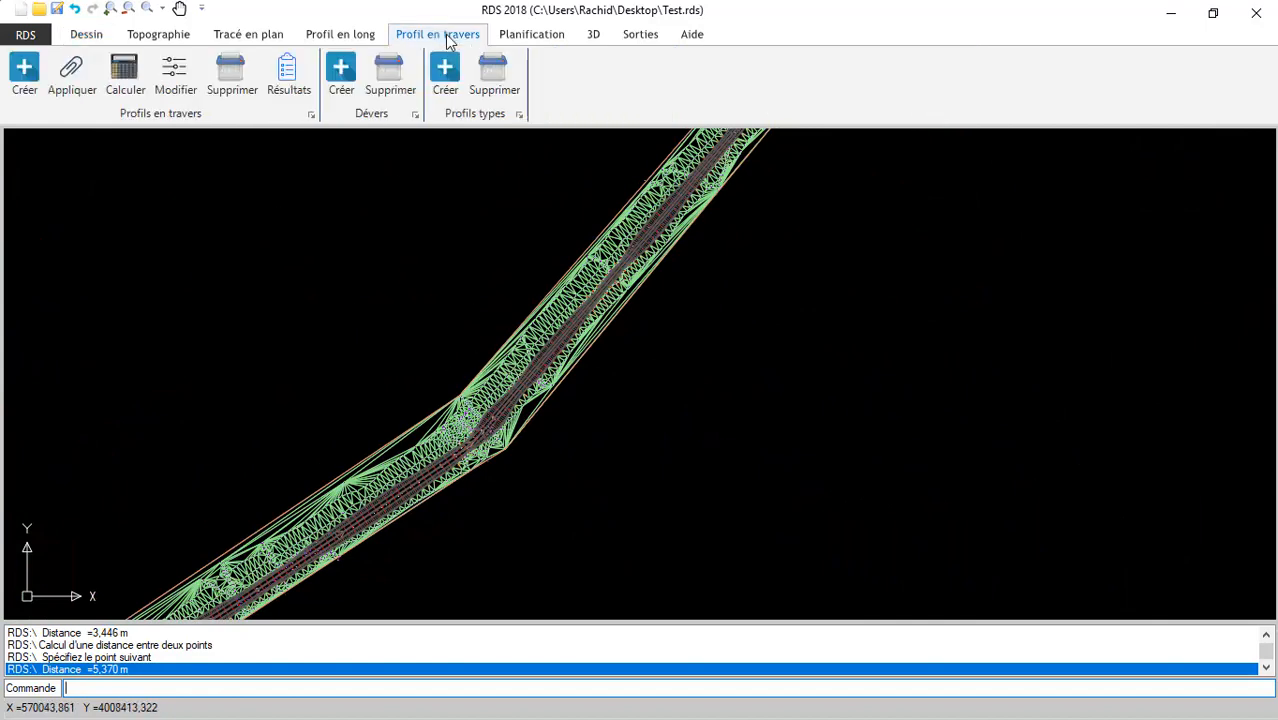
left_click(272, 100)
left_click(431, 220)
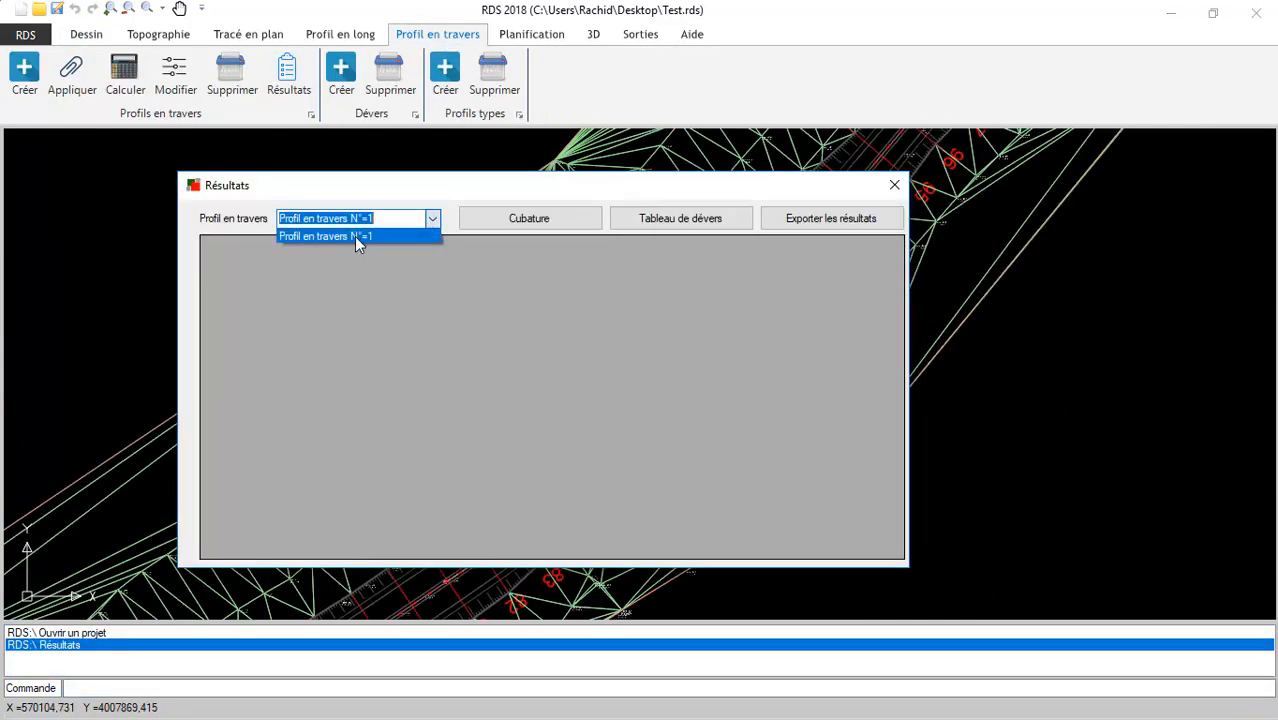
left_click(356, 237)
left_click(509, 222)
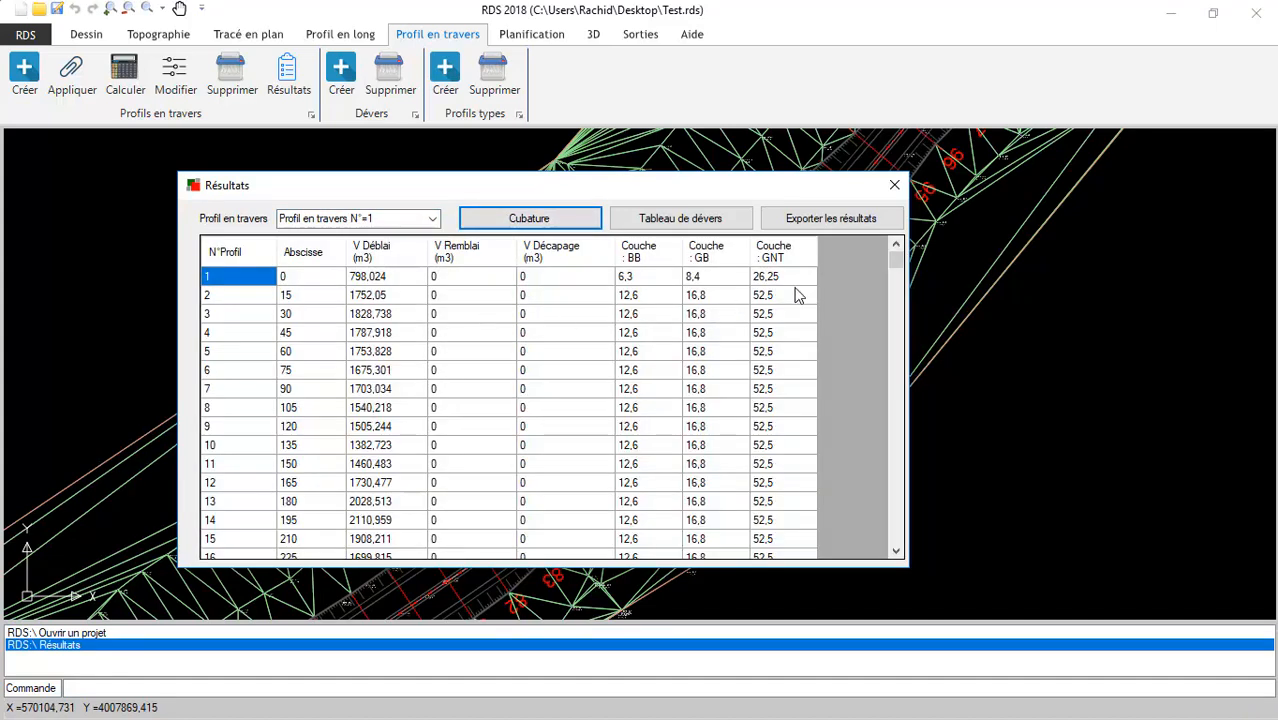
left_click_drag(897, 262, 897, 456)
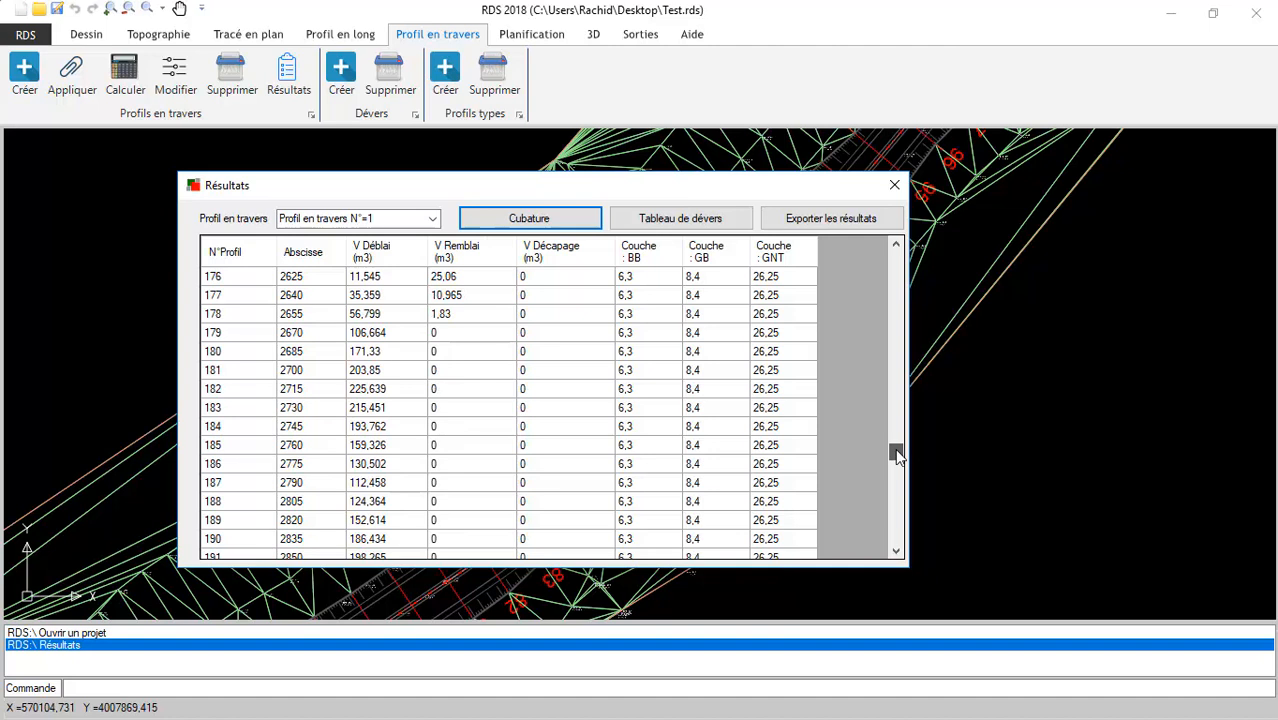
left_click_drag(897, 458, 903, 555)
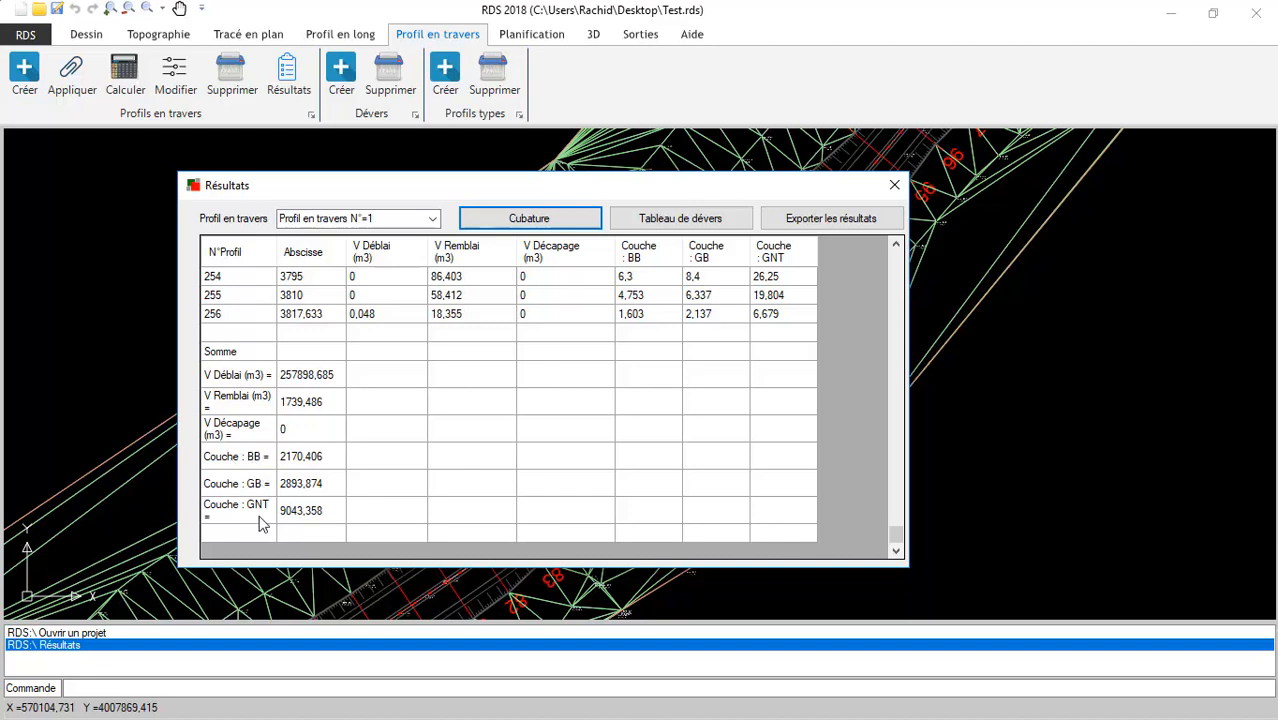
Display the superelevation table for Profil en travers N°=1, review the left and right values along the profiles, and close the results
left_click(697, 219)
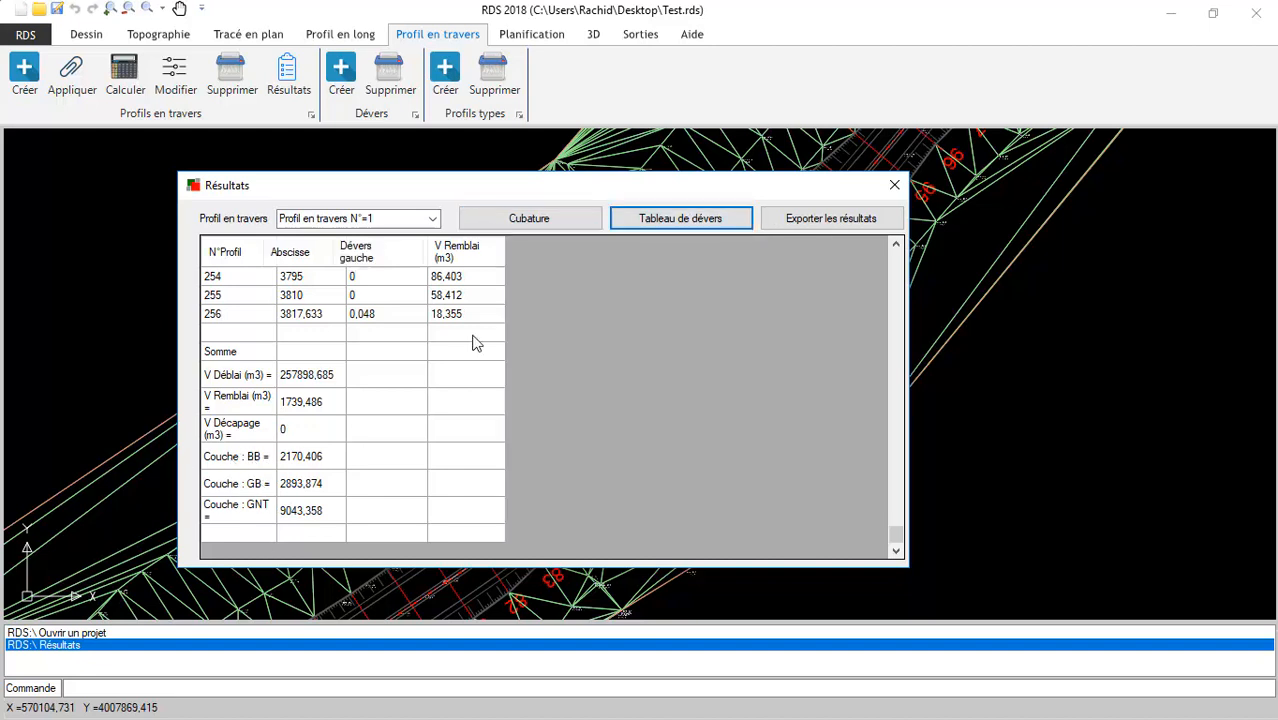
scroll(425, 379, "down", 20)
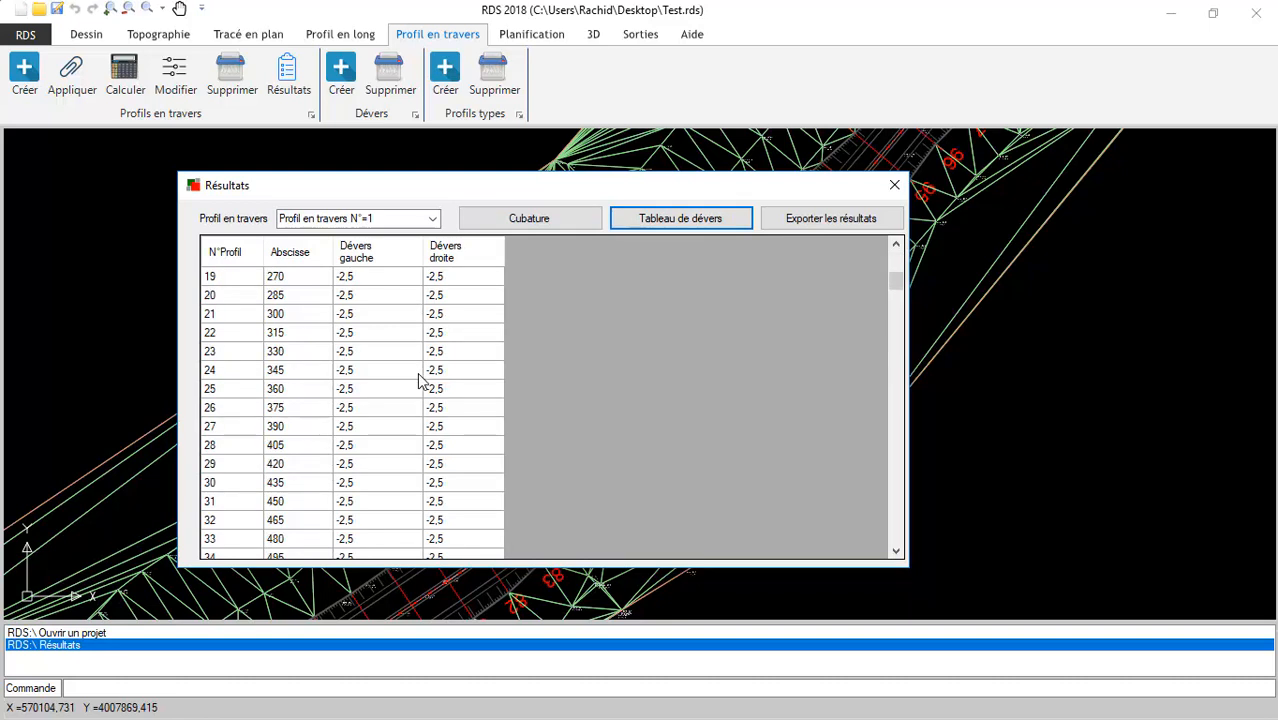
scroll(425, 379, "down", 20)
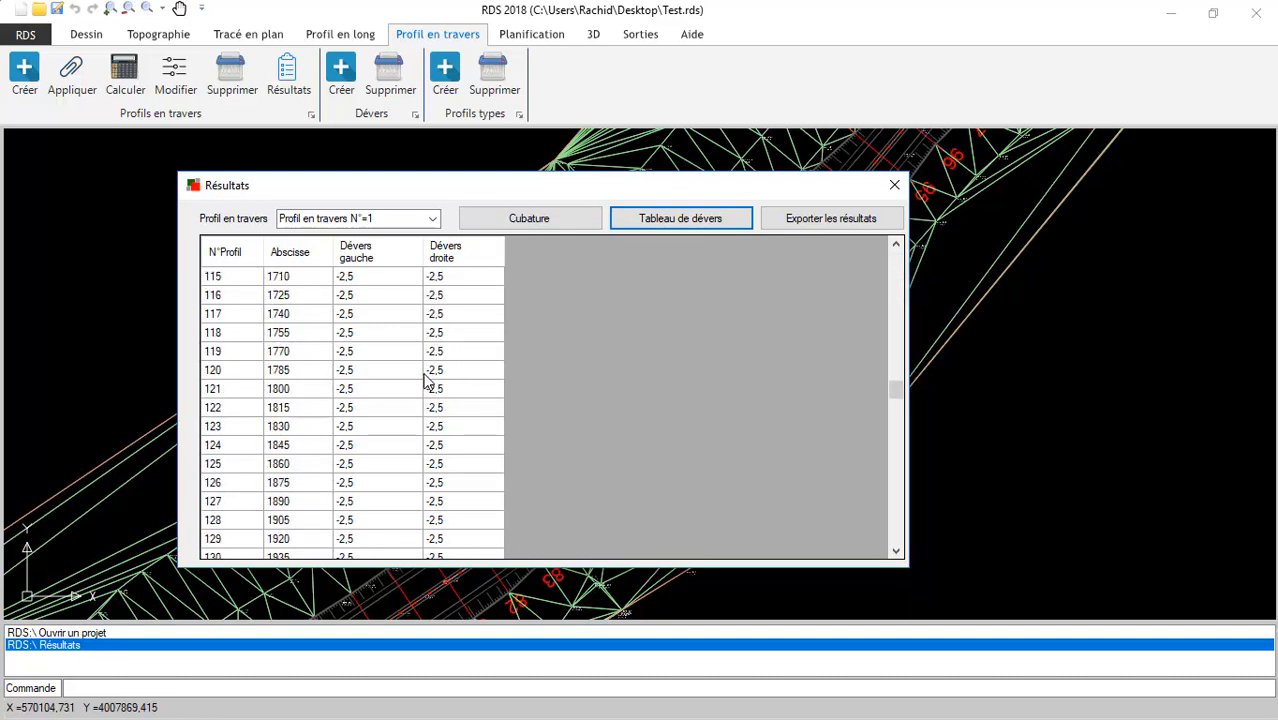
scroll(425, 379, "down", 6)
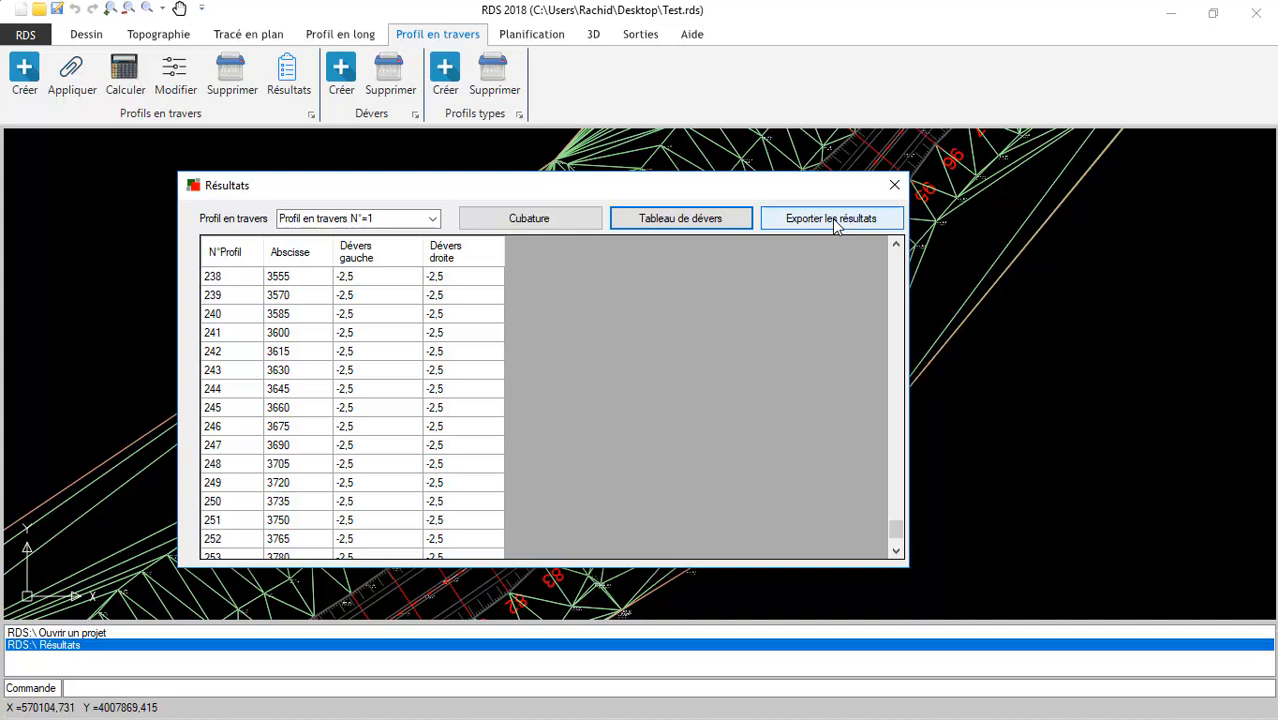
left_click(894, 185)
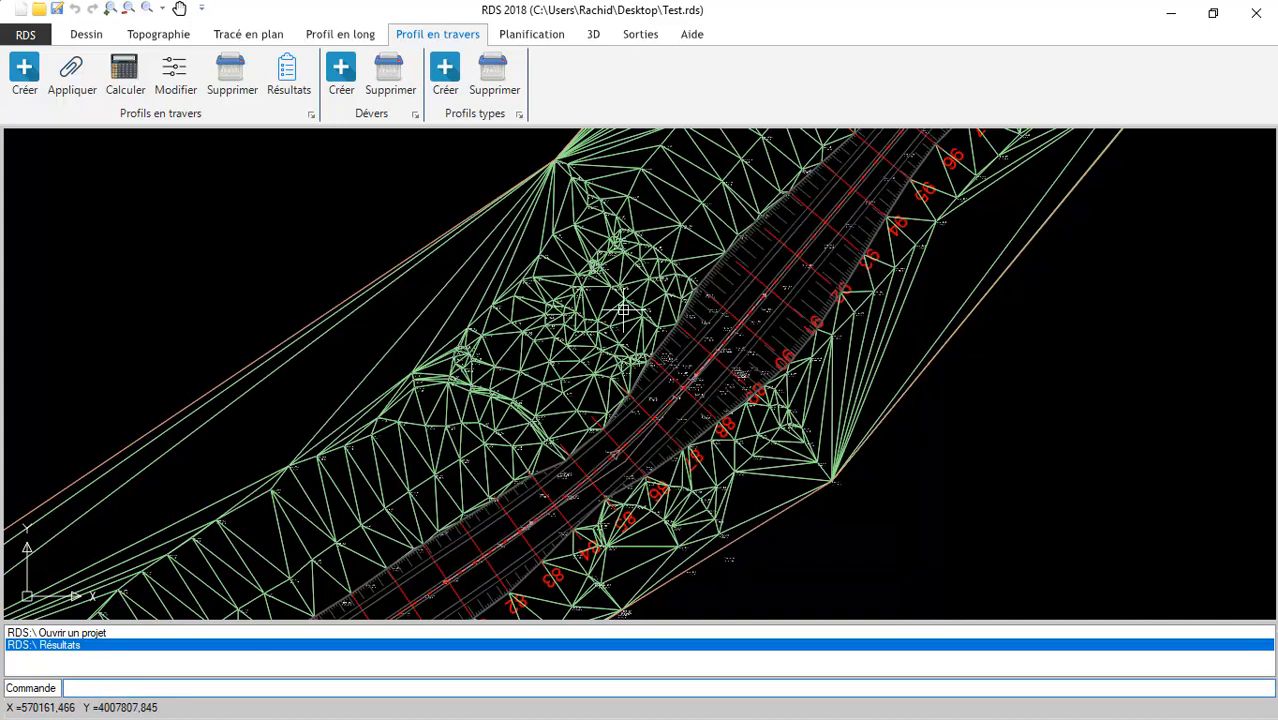